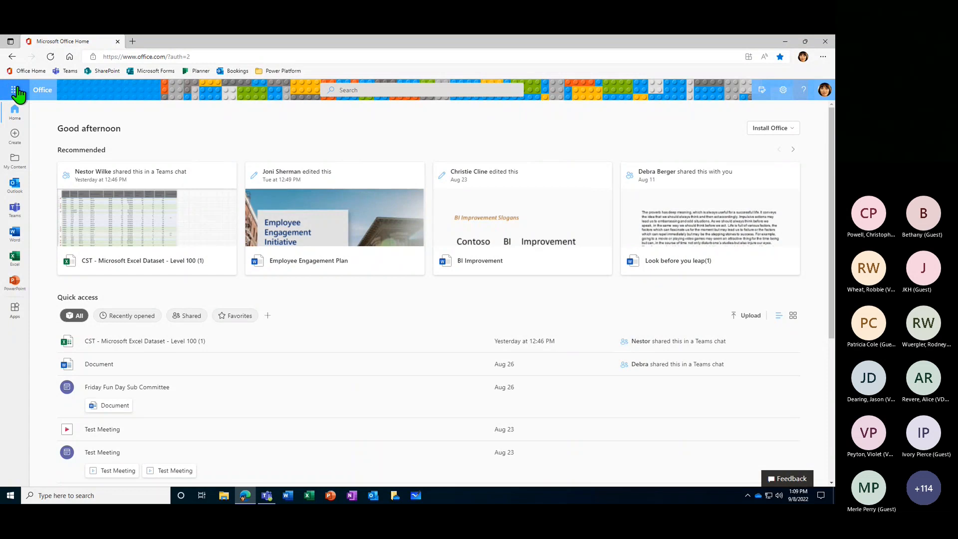
- Open Planner from the full list of Office apps
click(15, 93)
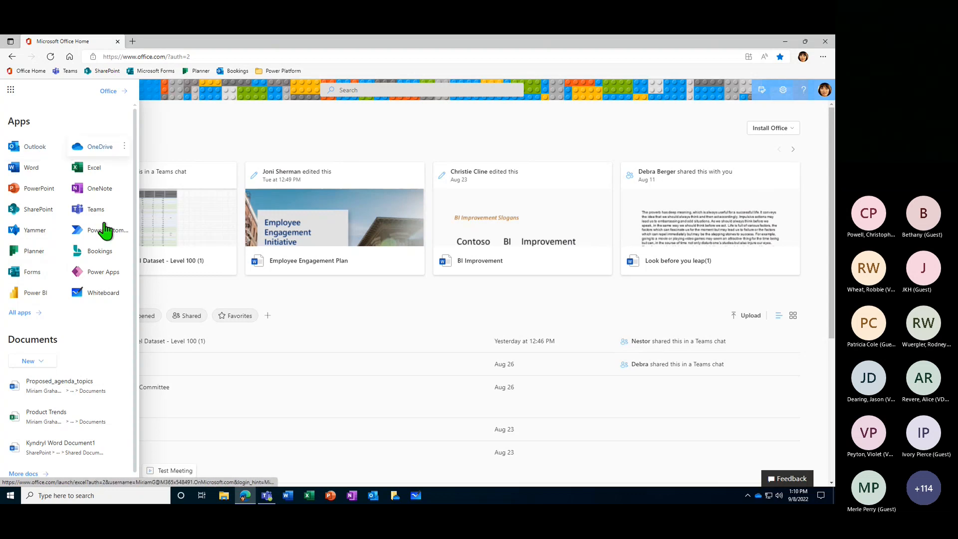
click(19, 314)
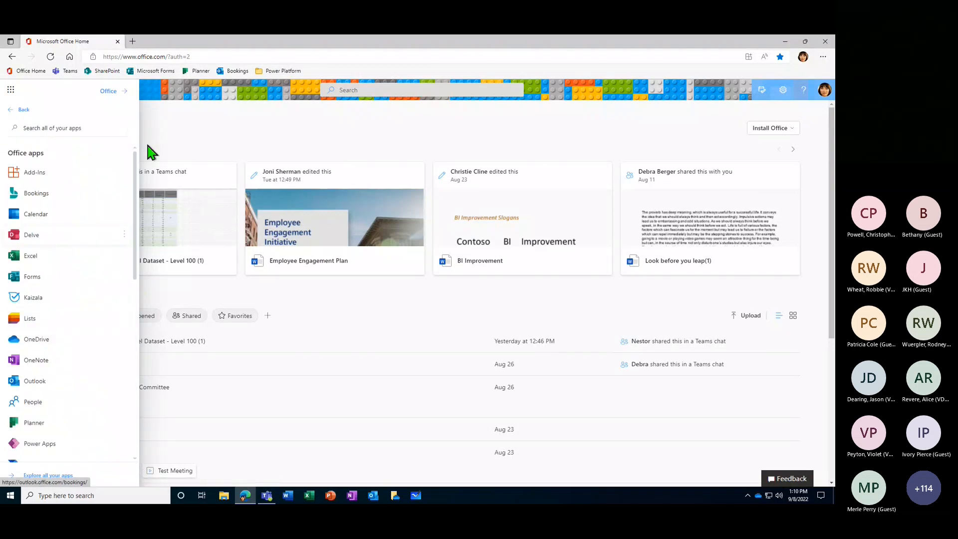
drag(134, 178, 132, 231)
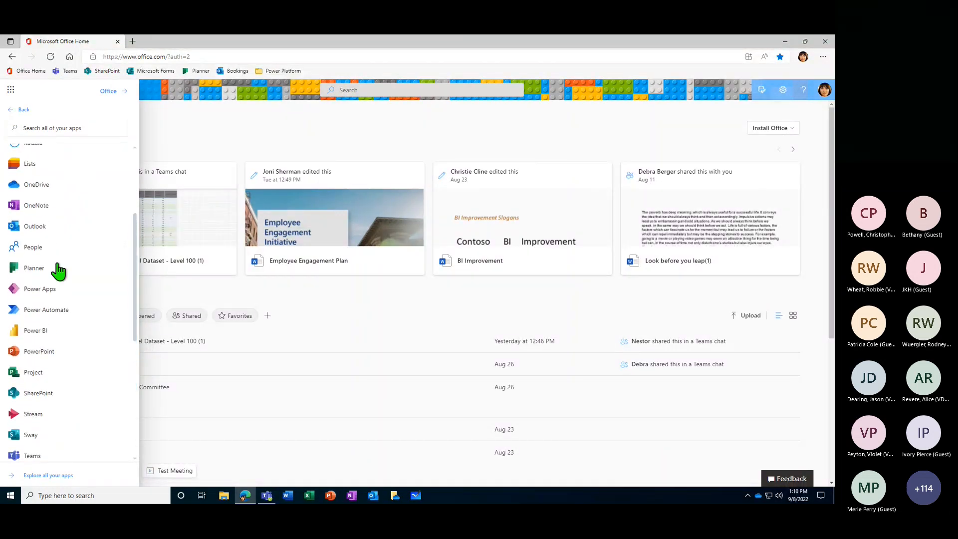
click(33, 269)
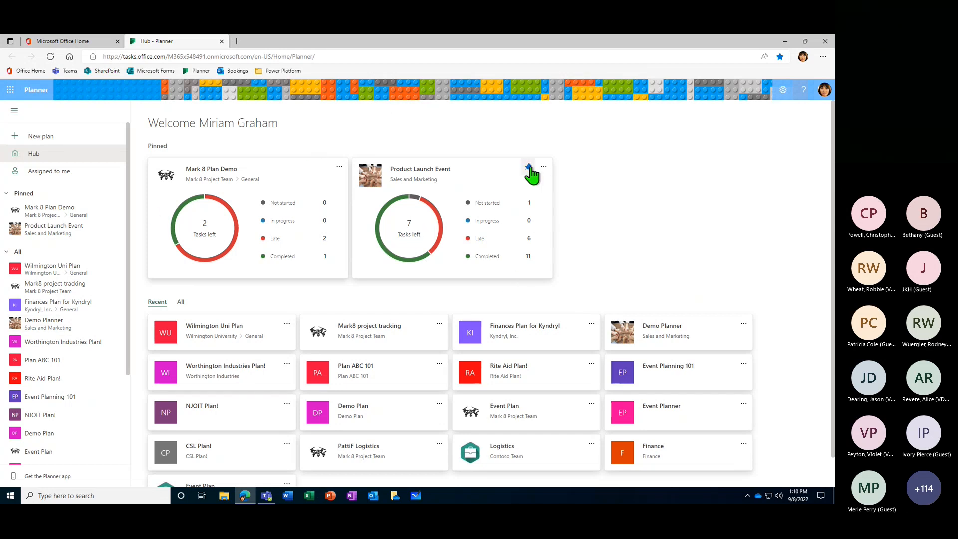
- Unpin the Product Launch Event and Mark 8 Plan Demo plans from the Planner hub
click(528, 167)
click(323, 166)
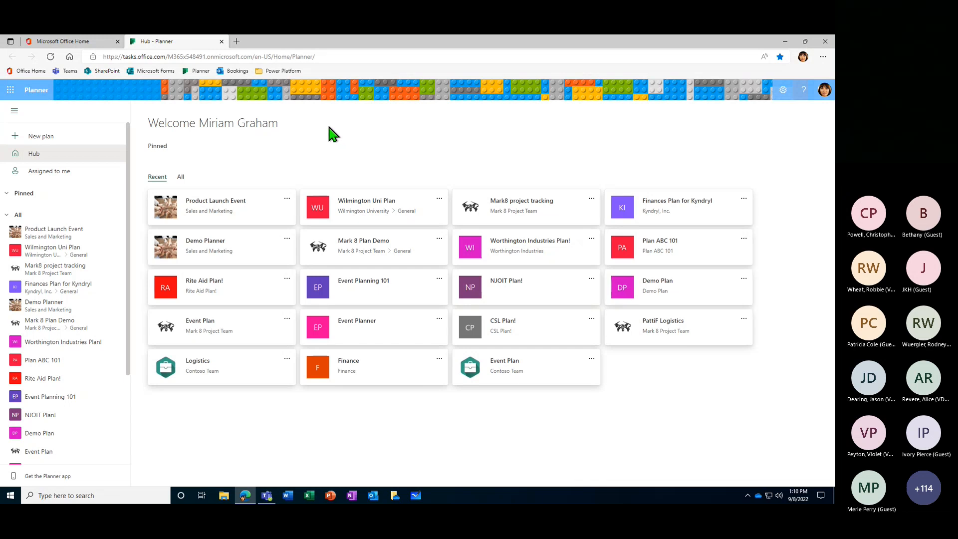
- Look at the form for a new plan, close it without creating anything and return to the hub
click(40, 140)
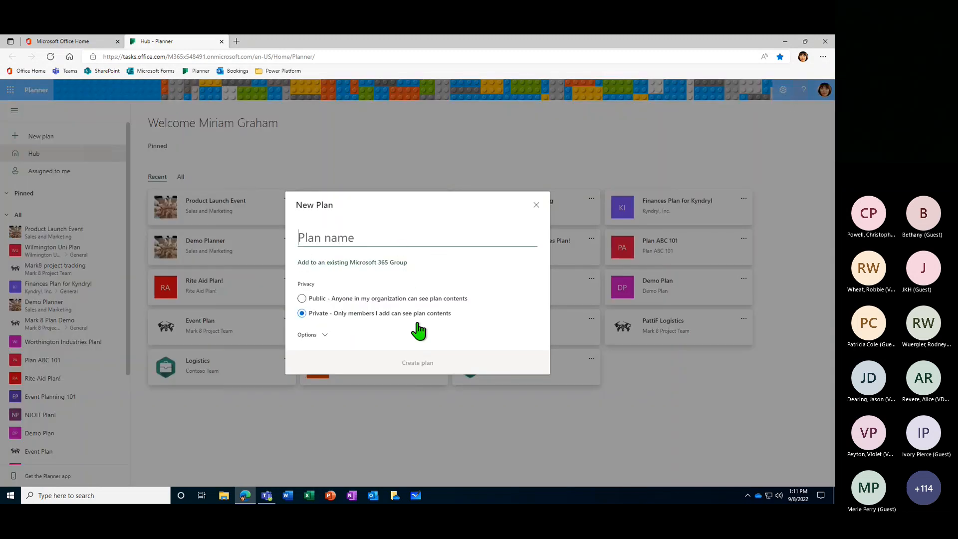
click(536, 206)
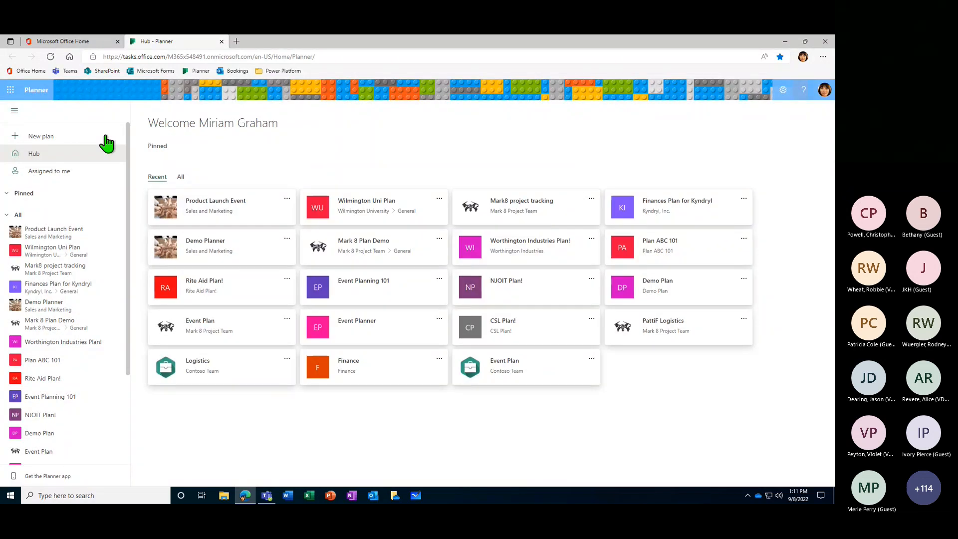
click(26, 159)
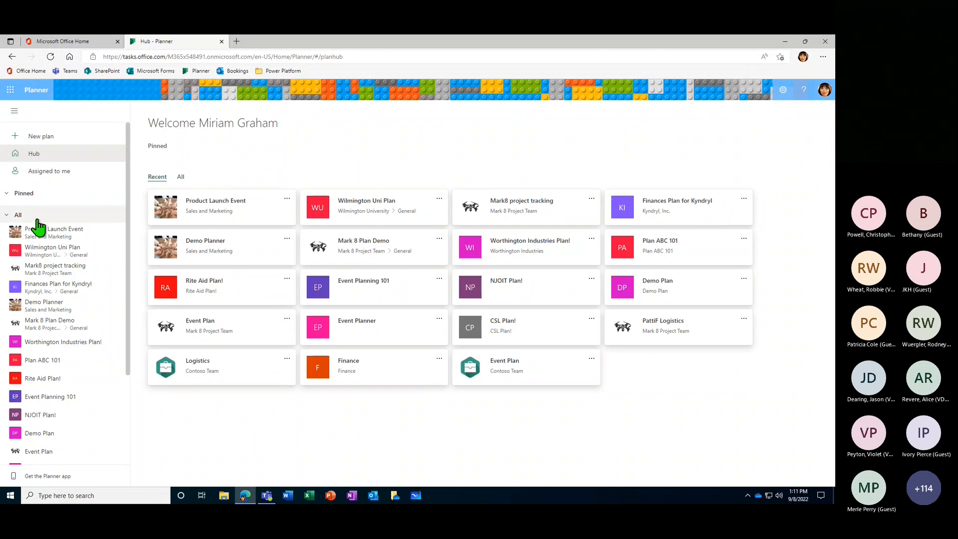
- View the Product Launch Event plan's board, and go back to the hub with the change notification dismissed
click(182, 208)
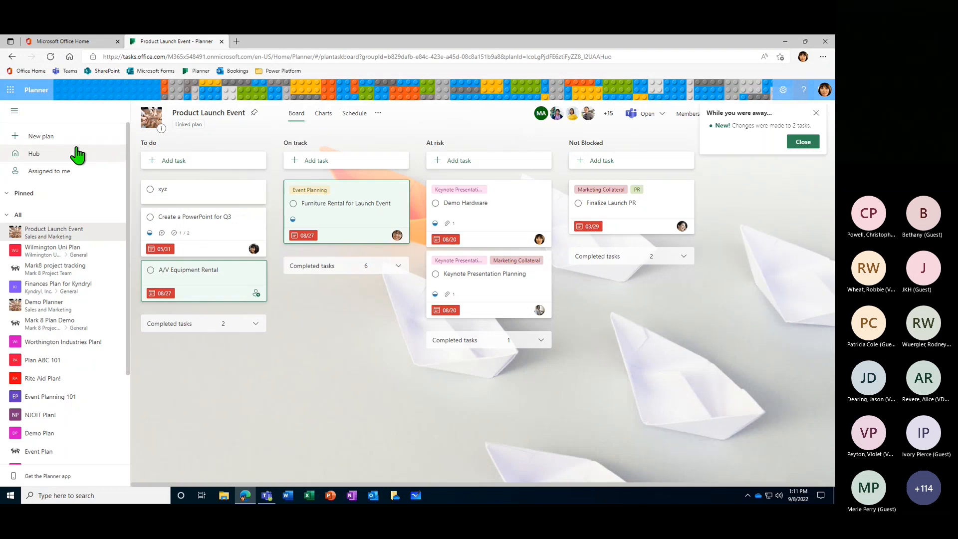
click(35, 154)
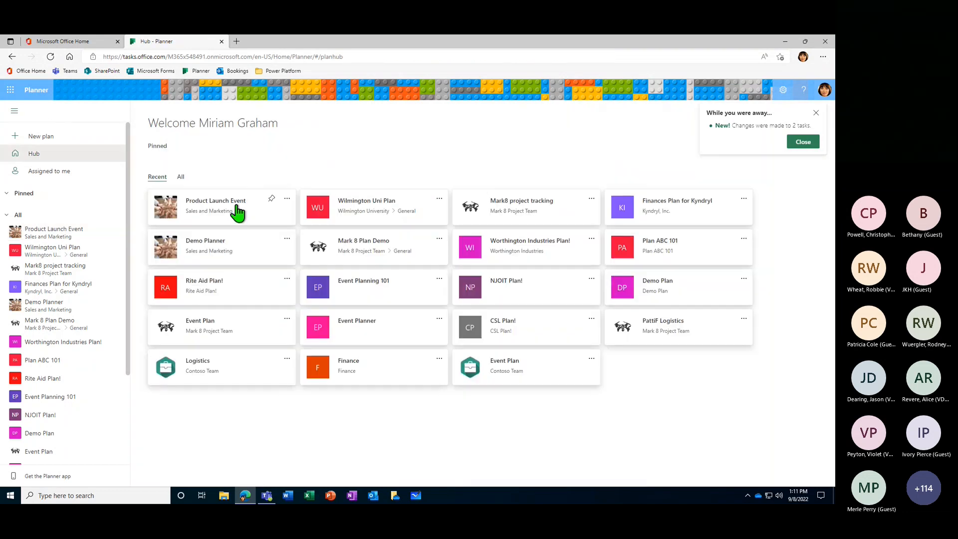
click(803, 142)
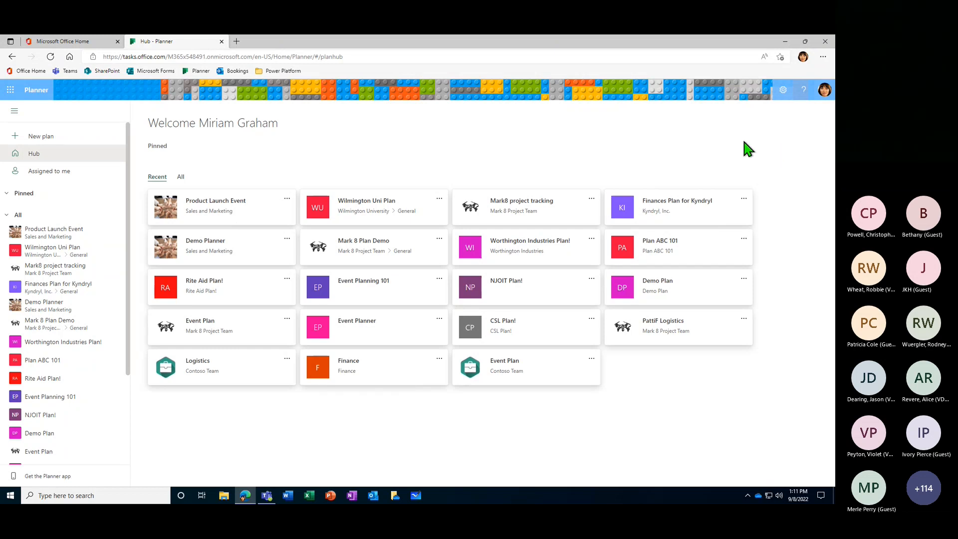
- Enlarge the Planner page by setting the browser zoom to 110%
click(823, 57)
click(806, 116)
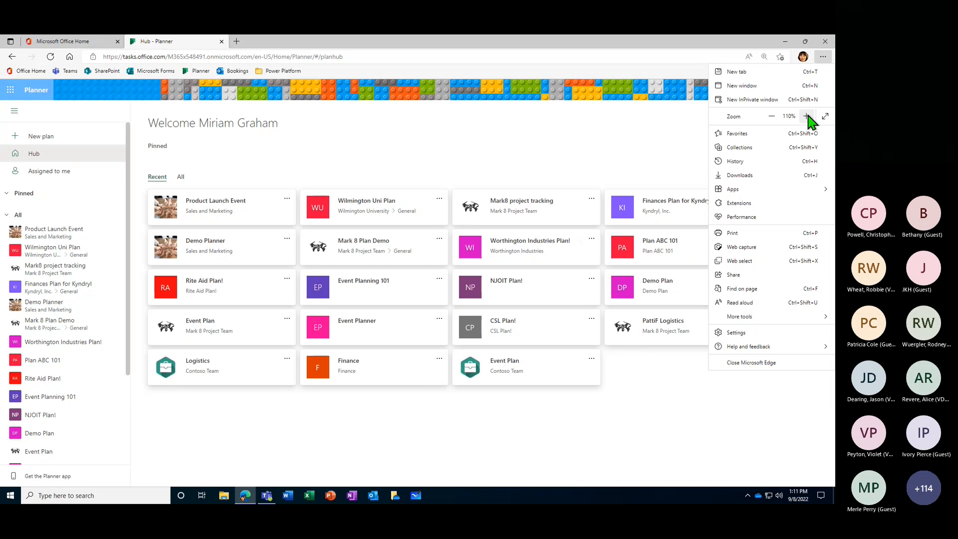
click(435, 157)
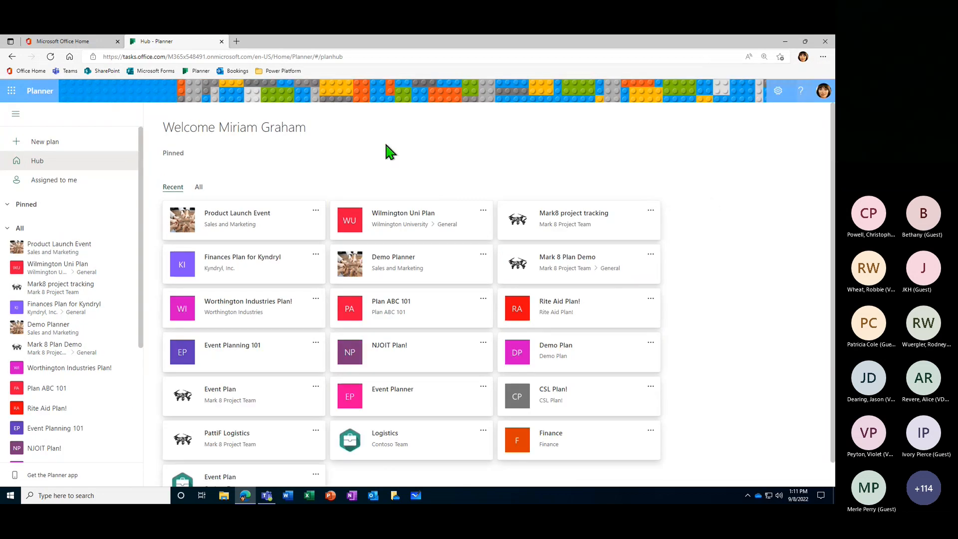
scroll(344, 252, down, 1)
scroll(344, 252, up, 1)
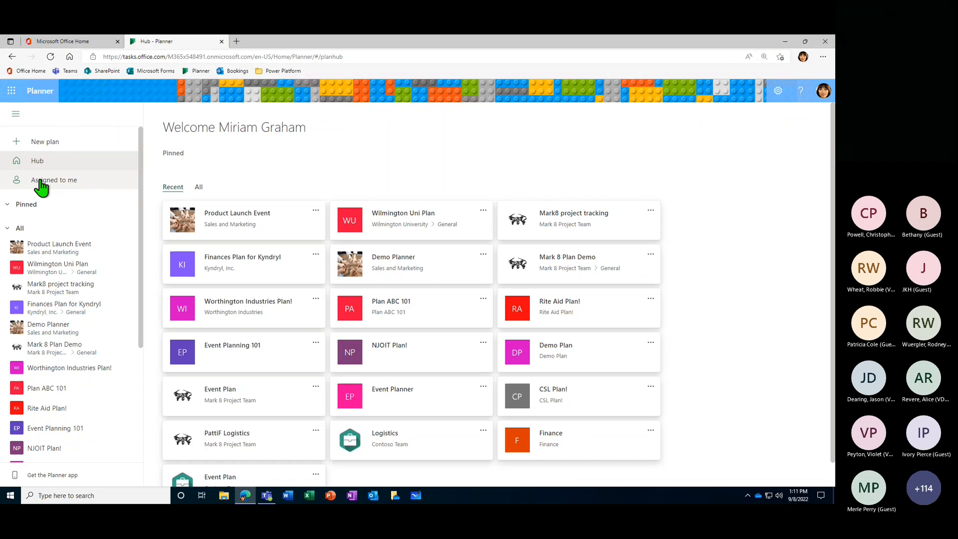
- Open the Assigned to me board and examine its task cards by progress column
click(61, 182)
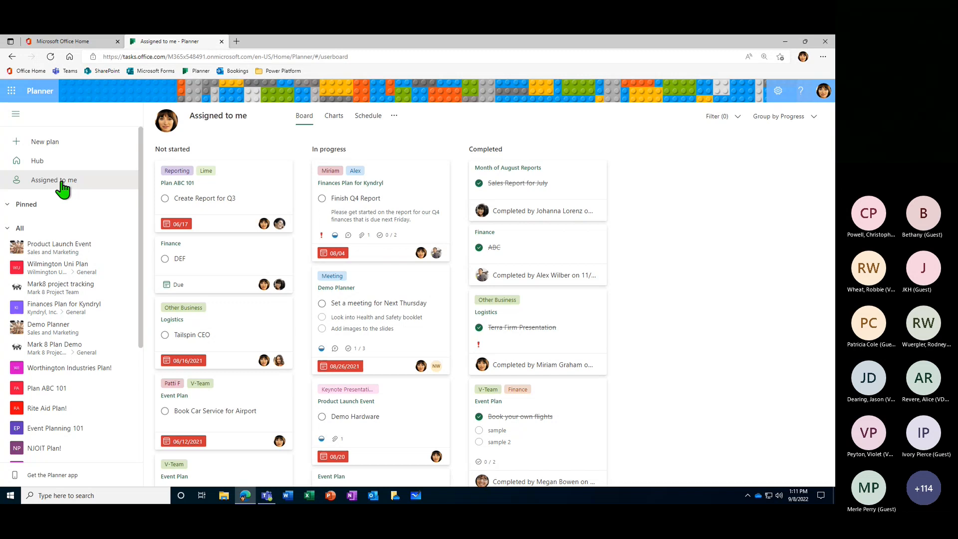
click(17, 229)
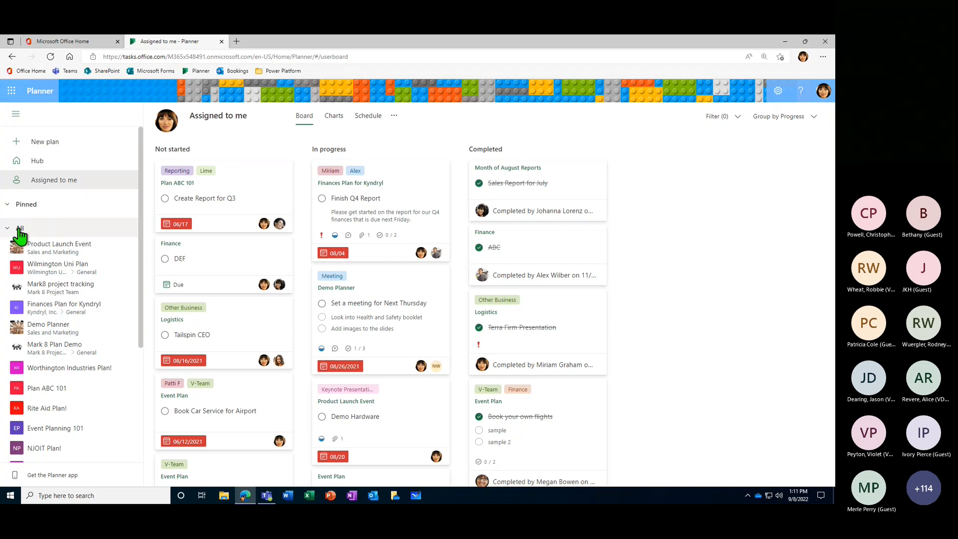
key(ctrl)
key(ctrl)
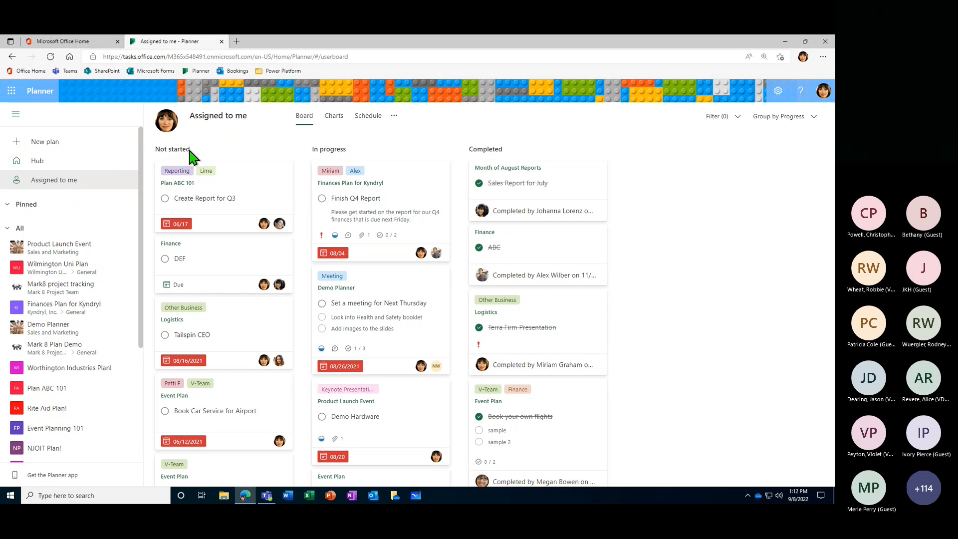
mouse_move(299, 190)
mouse_down()
mouse_move(301, 398)
mouse_move(305, 180)
mouse_up()
drag(617, 192, 619, 157)
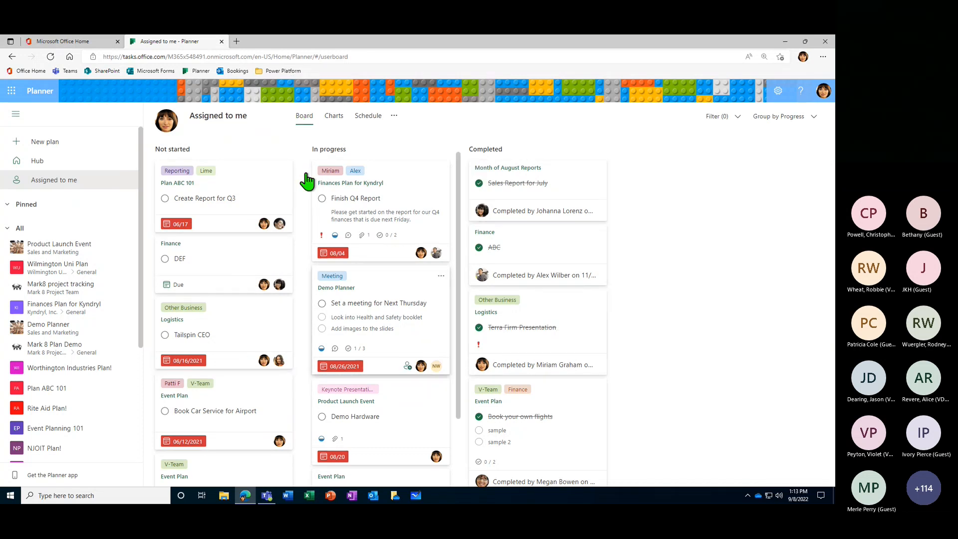
- Examine the status, priority and plan charts for the tasks in Assigned to me
click(329, 123)
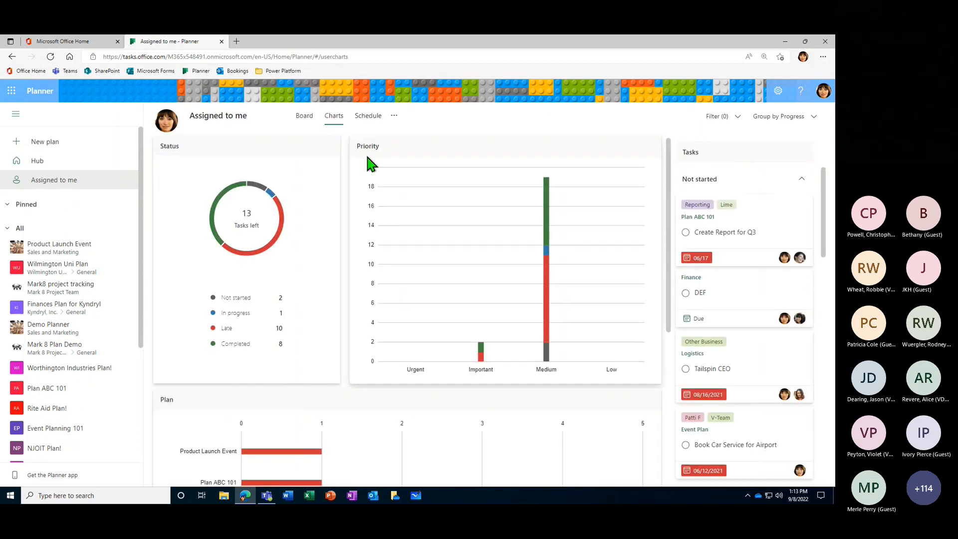
scroll(426, 327, down, 5)
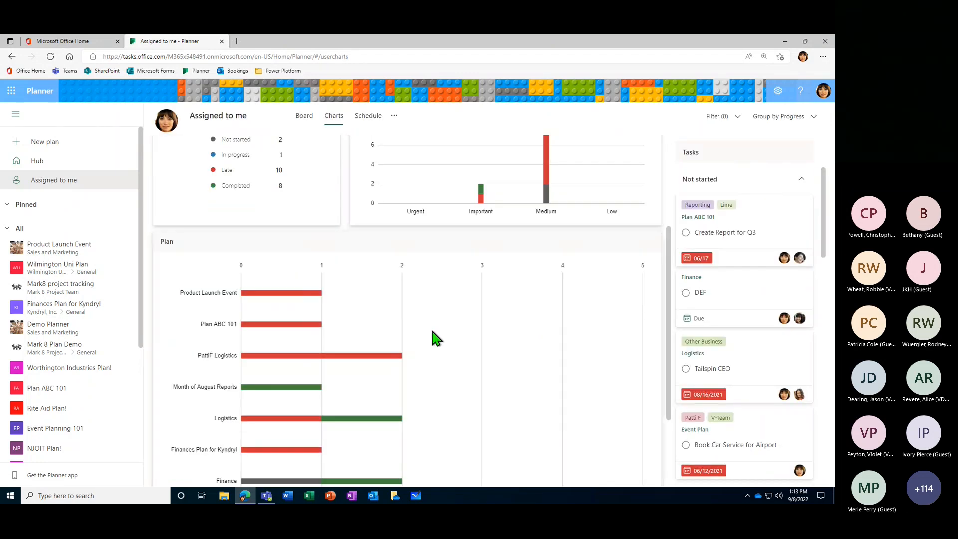
scroll(441, 332, down, 1)
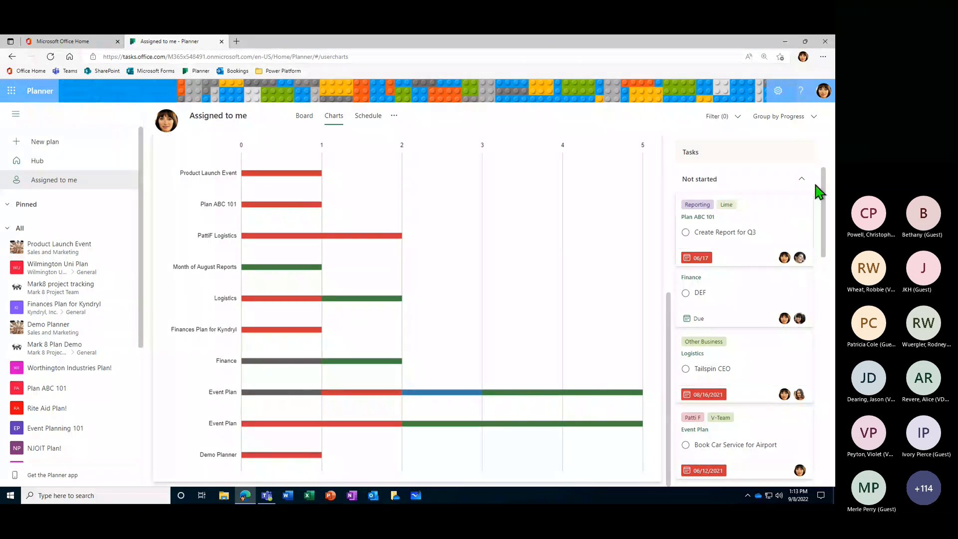
scroll(438, 356, up, 6)
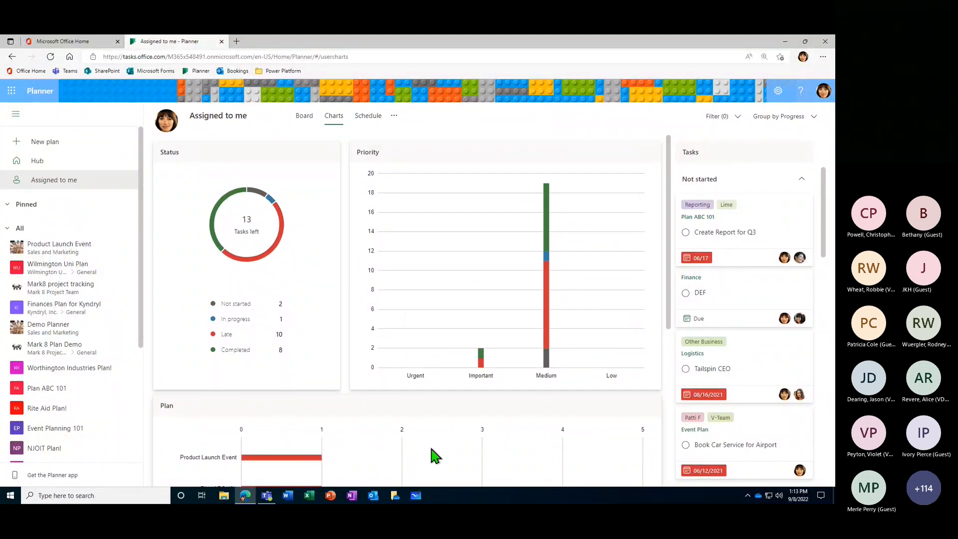
- View the monthly schedule of the assigned tasks, and return to the board to look over the In progress cards
click(361, 122)
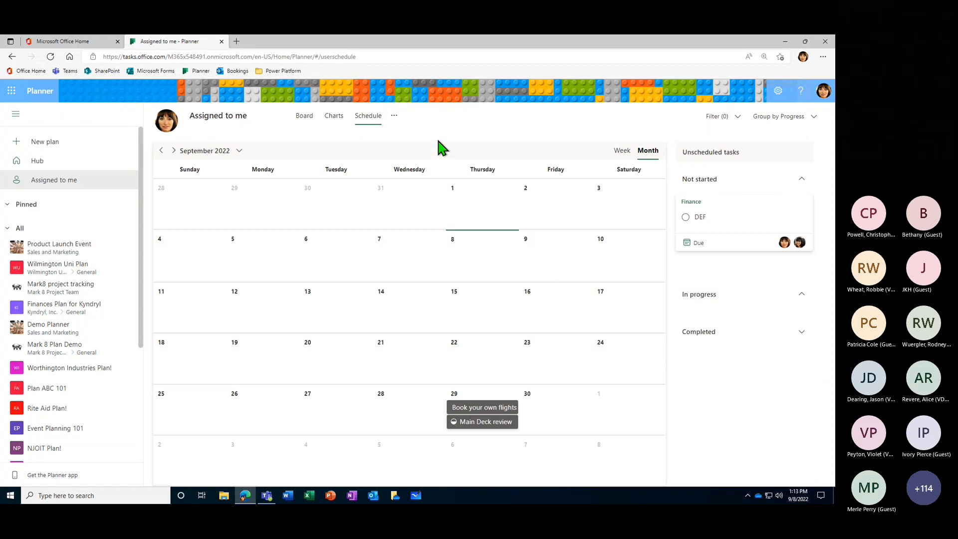
click(303, 119)
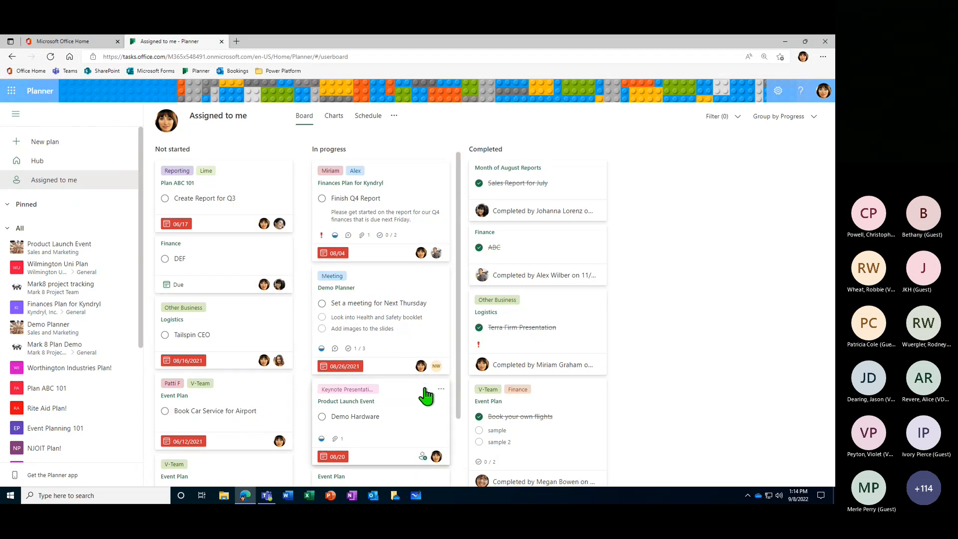
scroll(426, 396, down, 1)
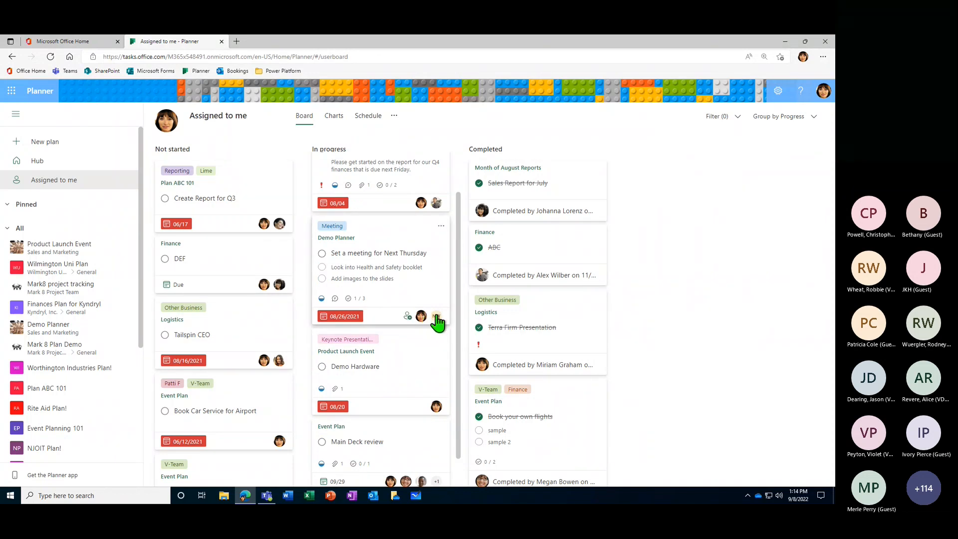
scroll(430, 323, up, 1)
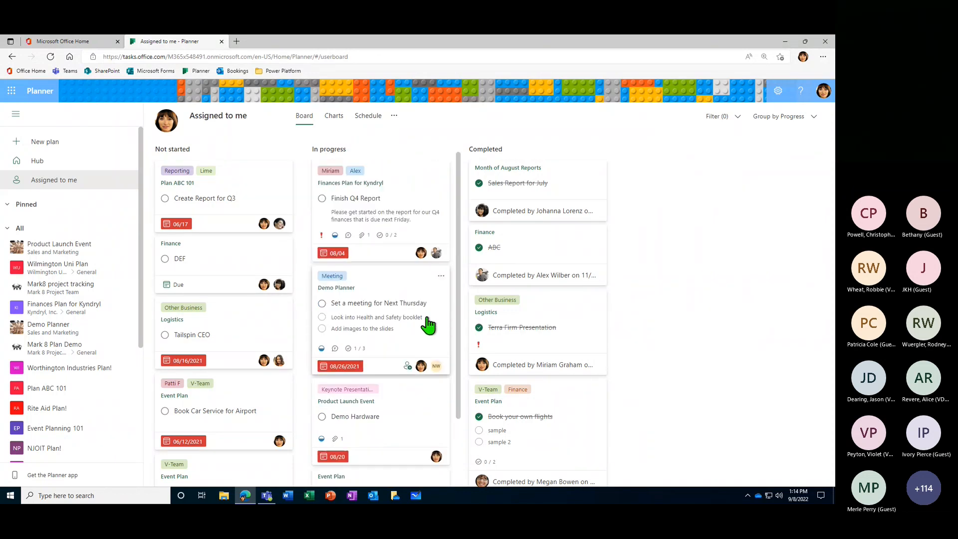
- Return to the hub and pin the Product Launch Event plan
click(45, 163)
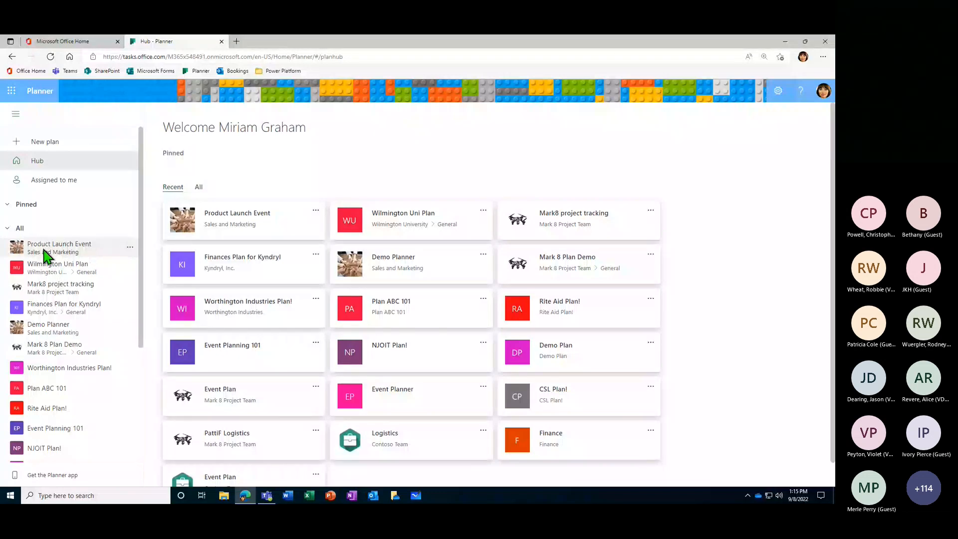
click(131, 247)
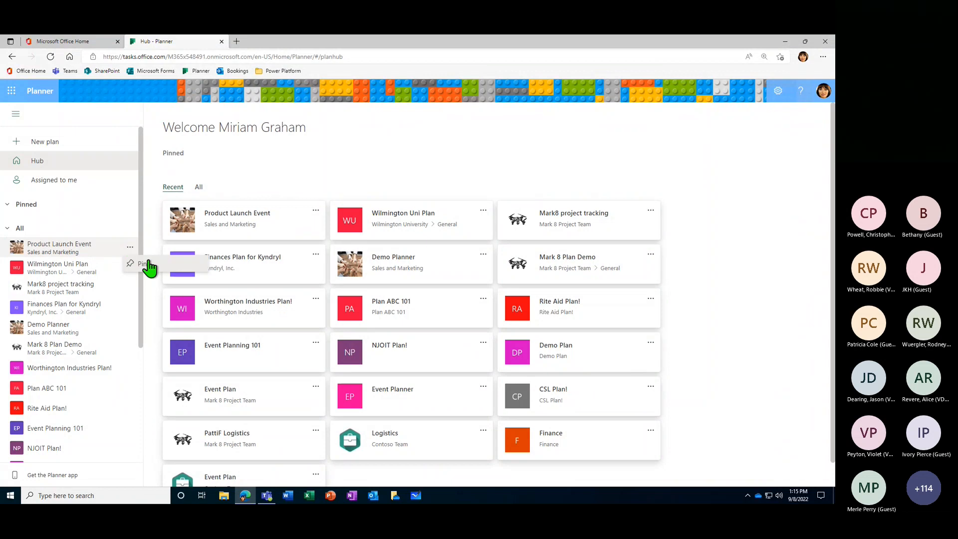
click(139, 264)
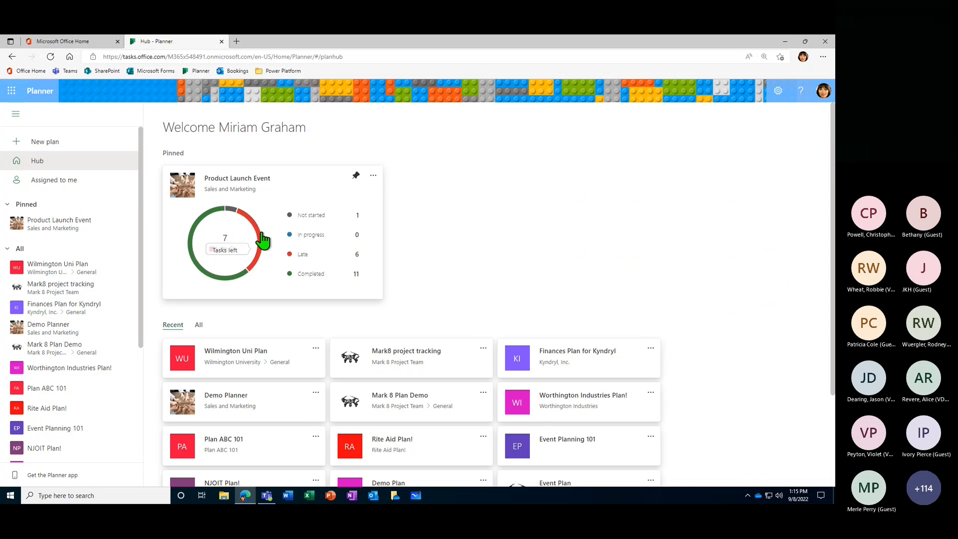
- Examine the pinned plan's task summary and the list of recent plans in the hub
mouse_move(240, 214)
scroll(328, 260, down, 2)
scroll(331, 241, up, 2)
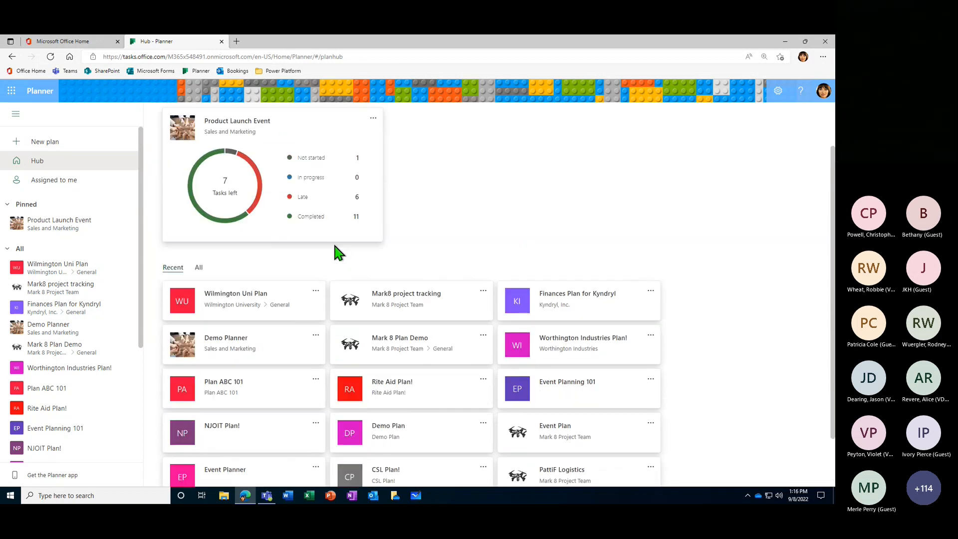
scroll(334, 241, down, 2)
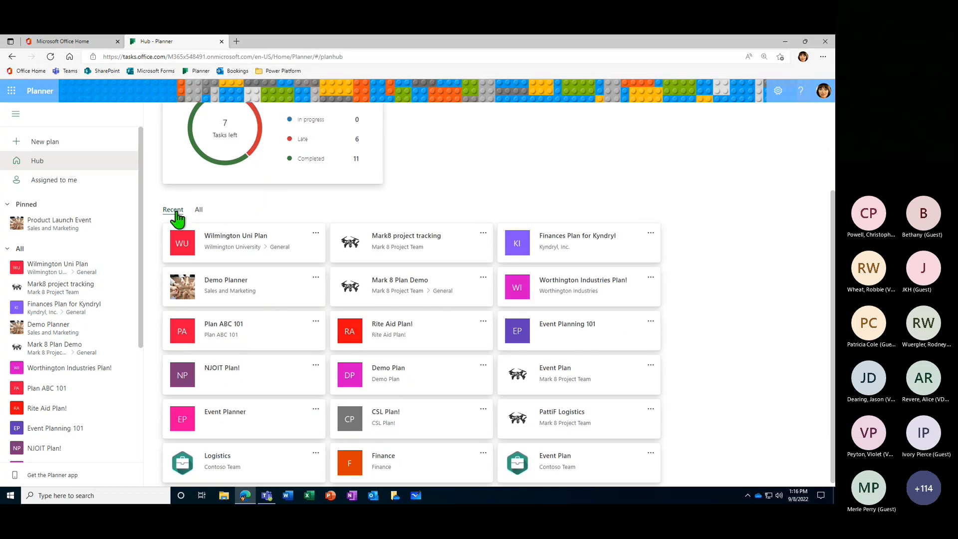
scroll(288, 230, down, 1)
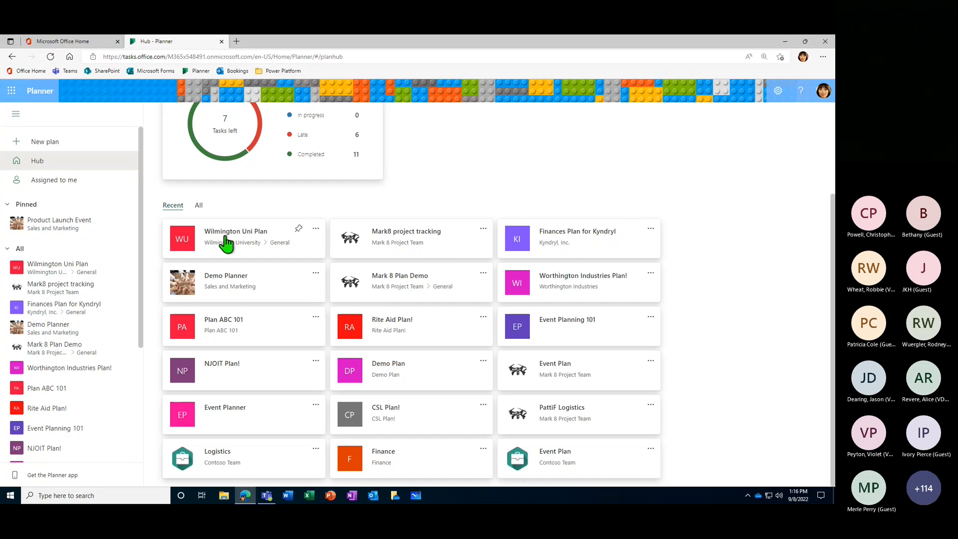
- Switch the hub's plan list from recent to all plans and browse through it
click(200, 205)
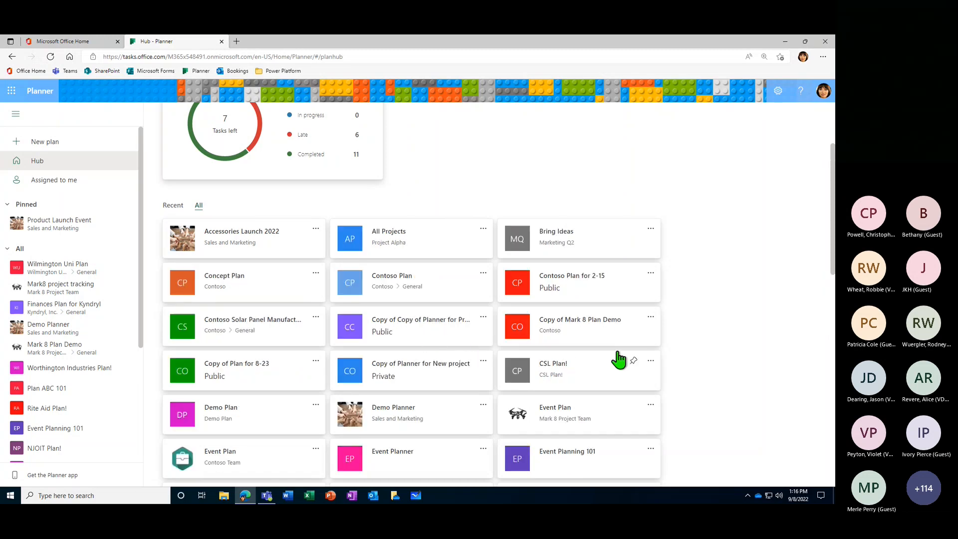
scroll(669, 349, down, 15)
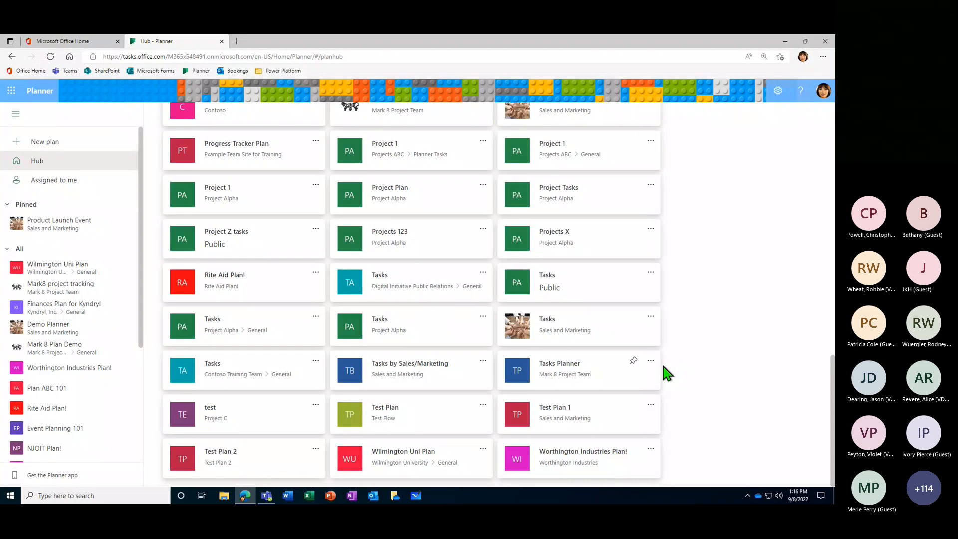
scroll(643, 424, up, 6)
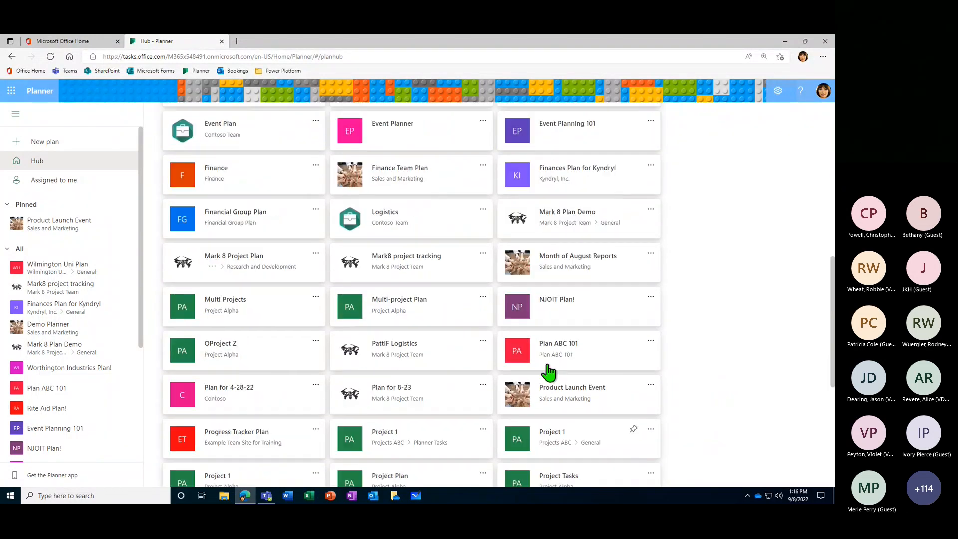
- Look through the hub's list of all plans, and switch the list back to recent plans
scroll(499, 362, up, 1)
scroll(499, 362, up, 8)
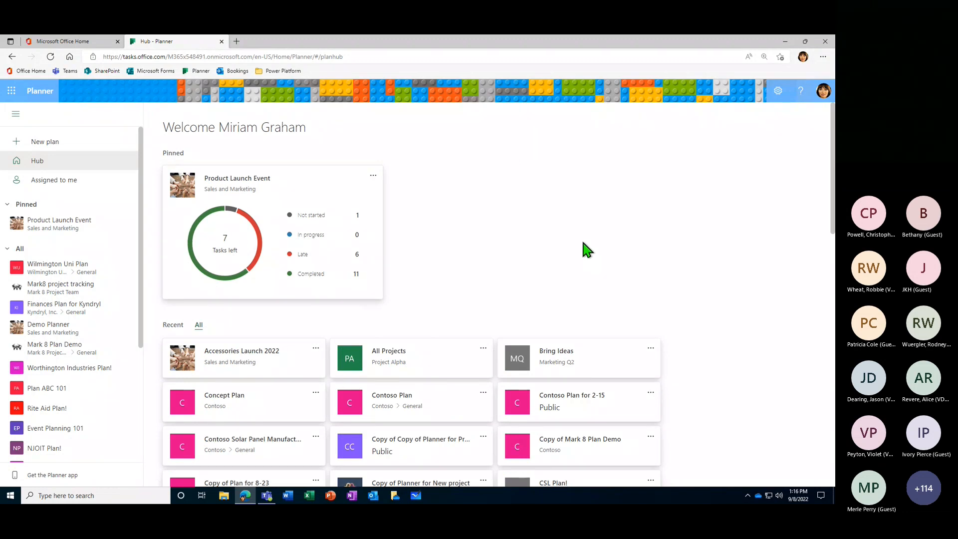
scroll(652, 281, down, 3)
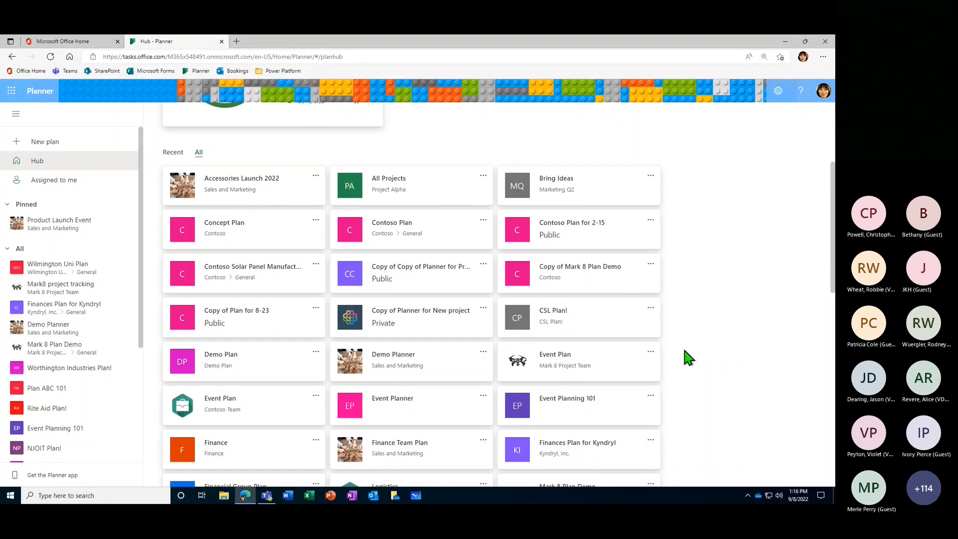
scroll(684, 360, up, 3)
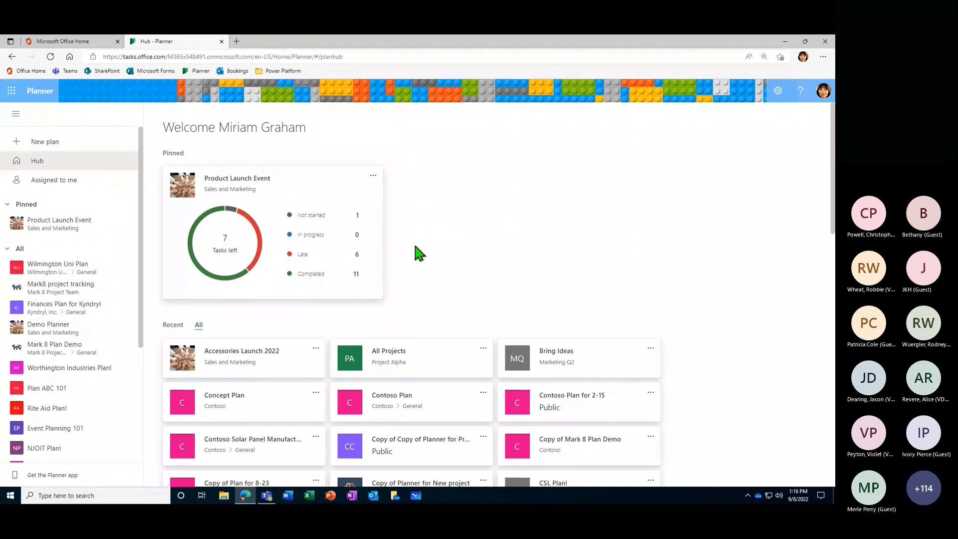
click(177, 325)
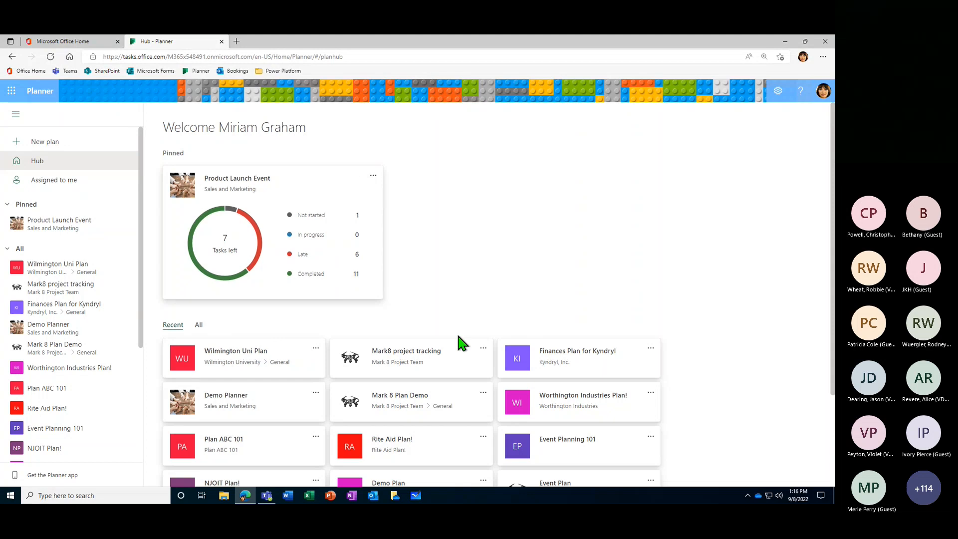
- Pin the Mark8 project tracking and Demo Planner plans from the hub's recent plans
click(483, 348)
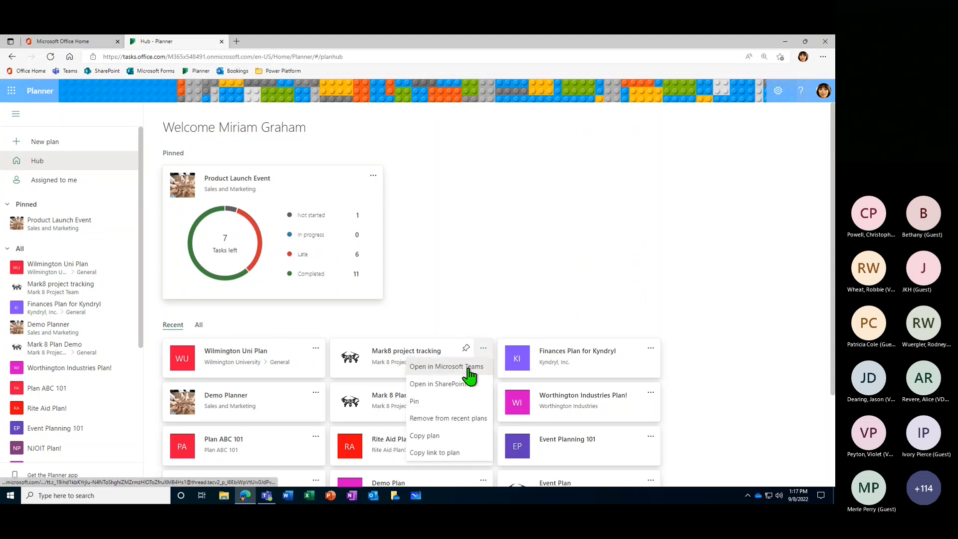
click(426, 409)
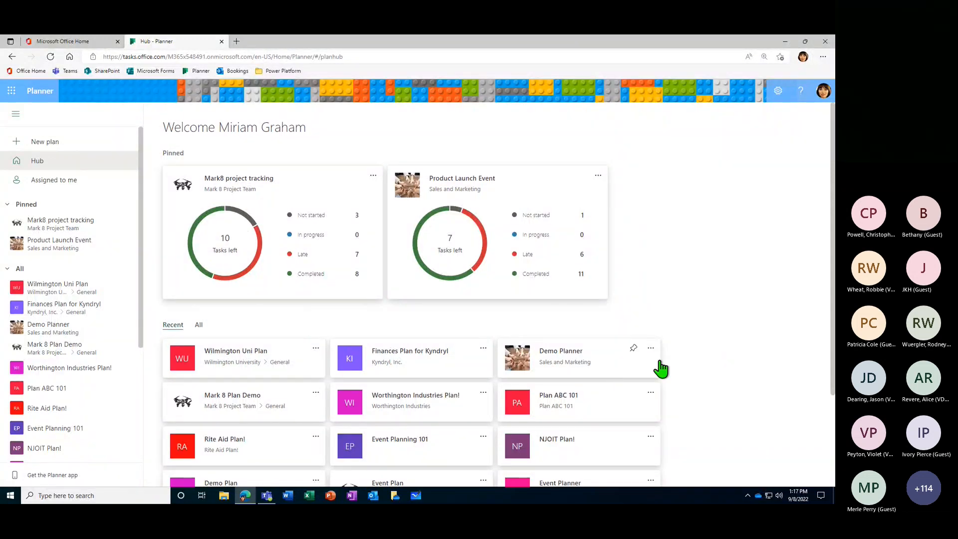
click(651, 348)
click(633, 384)
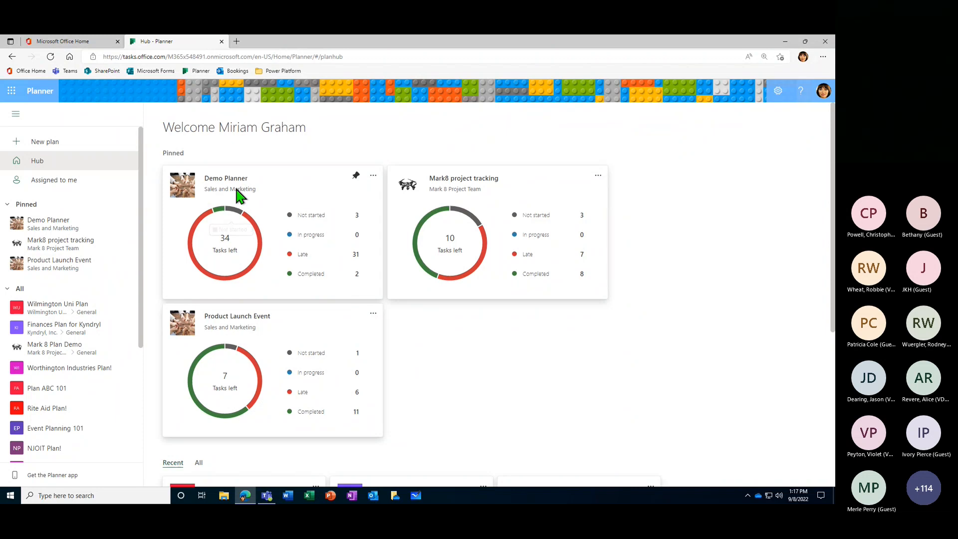
- Open the pinned Demo Planner plan on its board and dismiss the summary of changes made while away
click(220, 186)
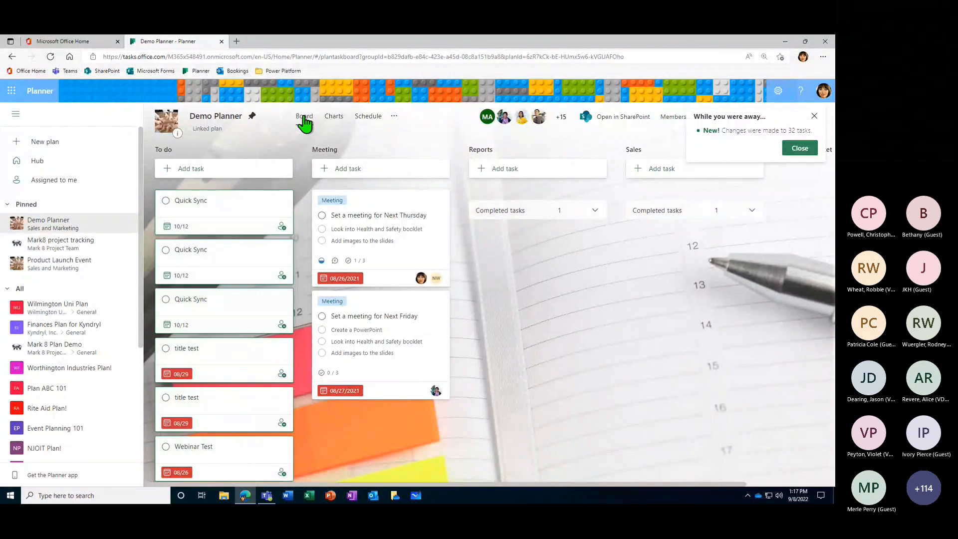
click(304, 116)
click(800, 148)
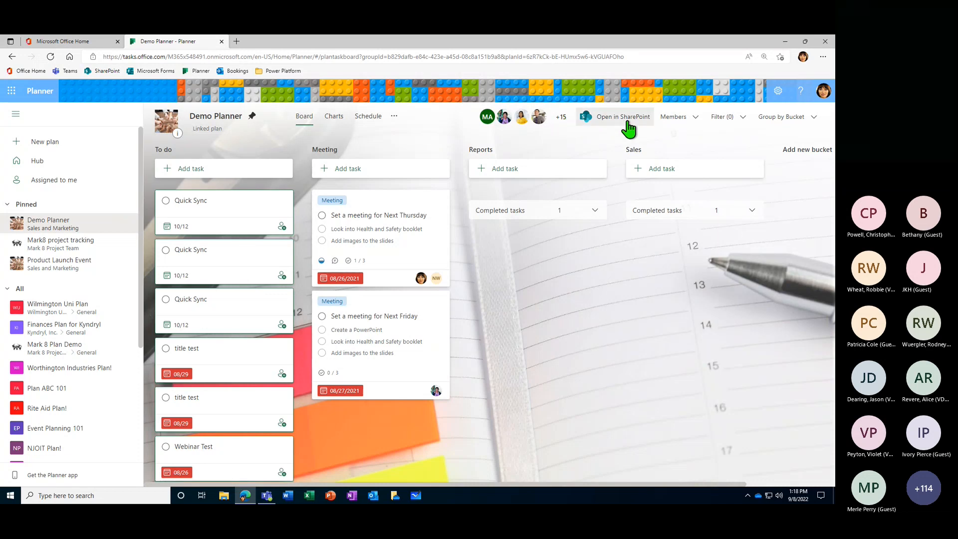
- View the Demo Planner plan's full member list and close it again
click(691, 117)
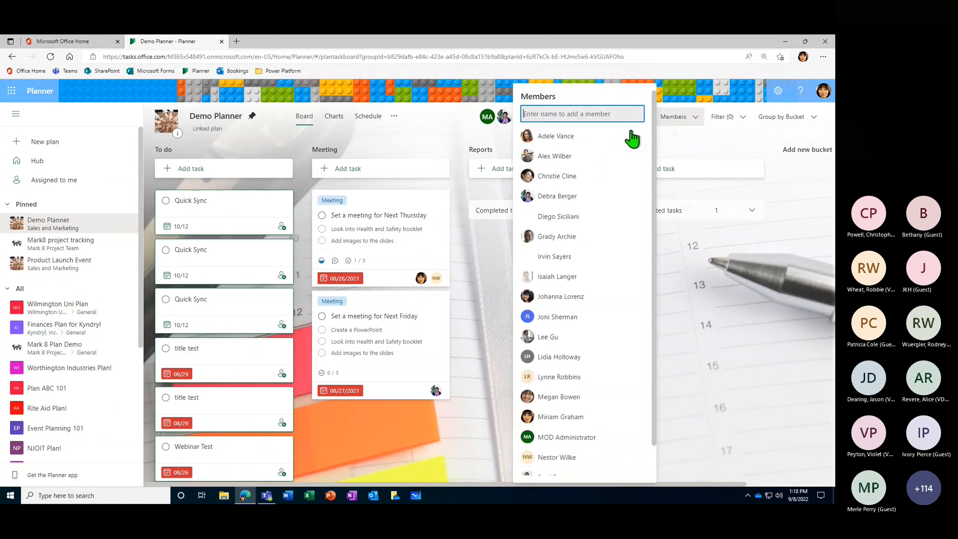
scroll(564, 377, down, 1)
scroll(563, 379, up, 1)
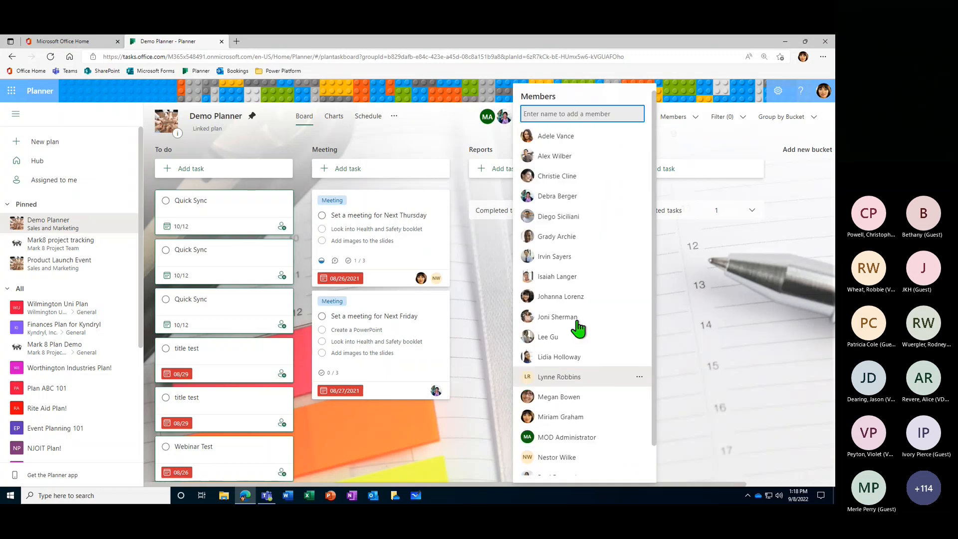
click(695, 121)
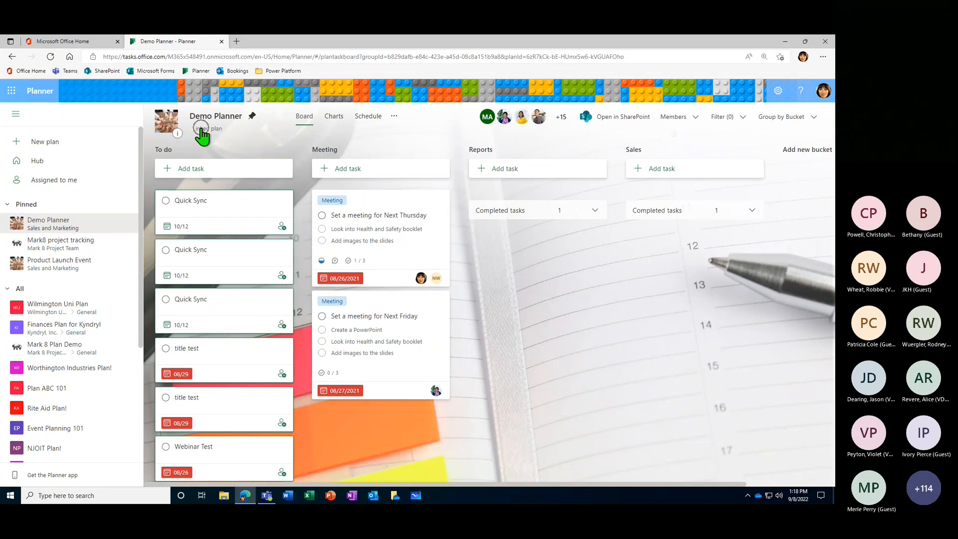
- View the general plan settings of Demo Planner, including its name and suggested backgrounds, and close them
click(203, 122)
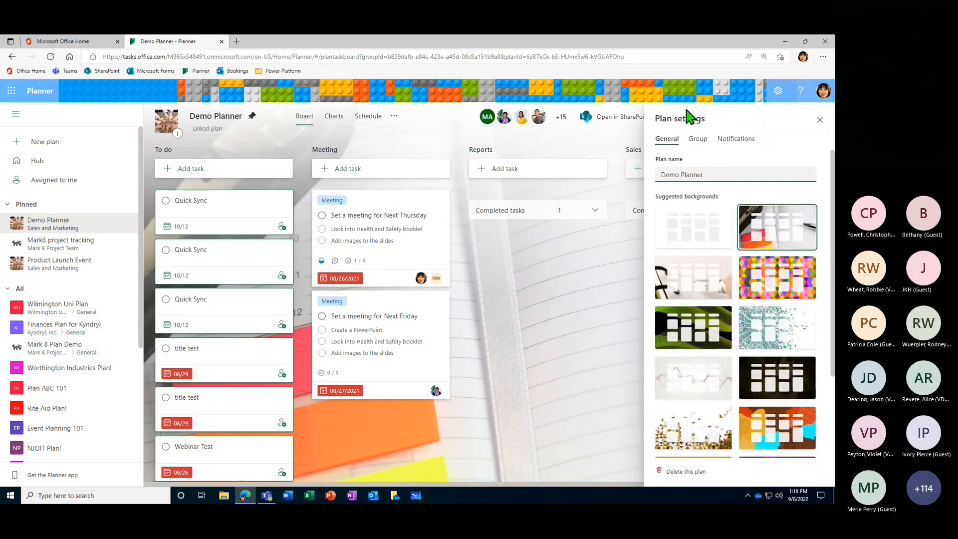
click(214, 131)
click(214, 131)
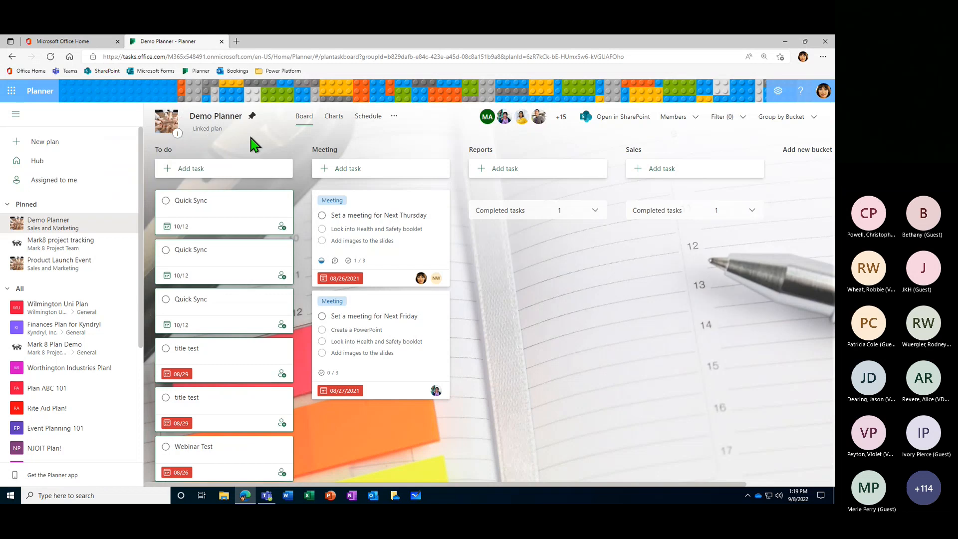
- Read the Demo Planner plan's privacy information and close it
click(178, 133)
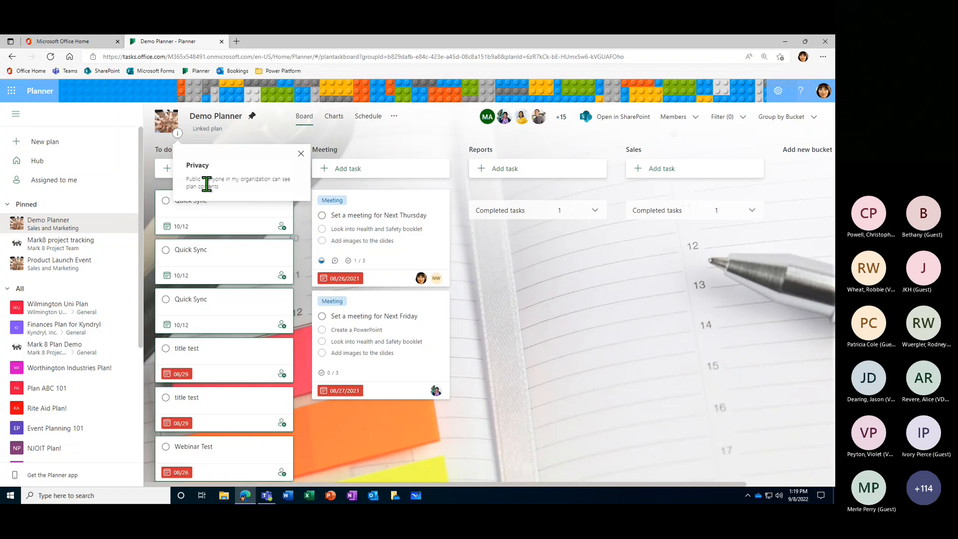
drag(187, 179, 230, 190)
click(230, 189)
click(300, 154)
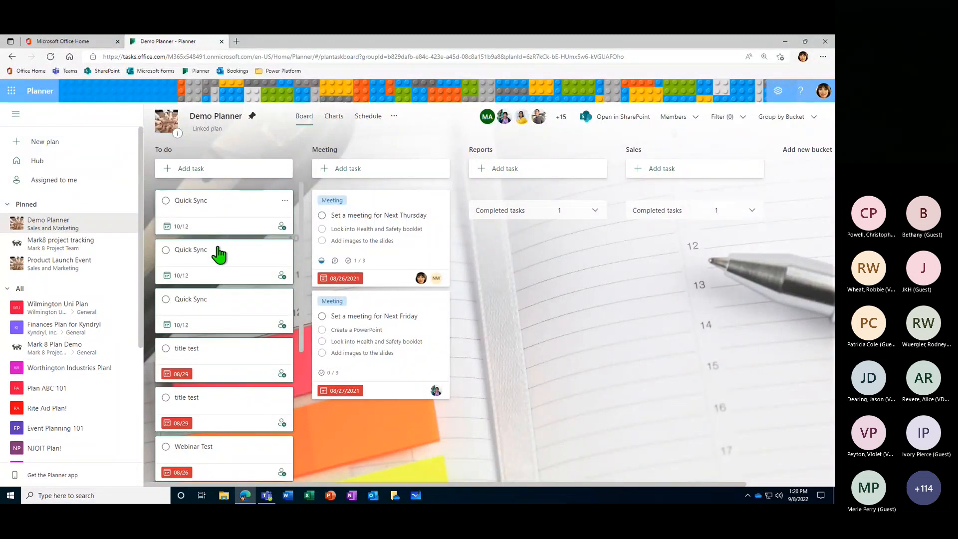
- Look over the board's buckets, expanding and collapsing the completed tasks under Reports and Sales
scroll(214, 327, down, 3)
scroll(217, 330, up, 3)
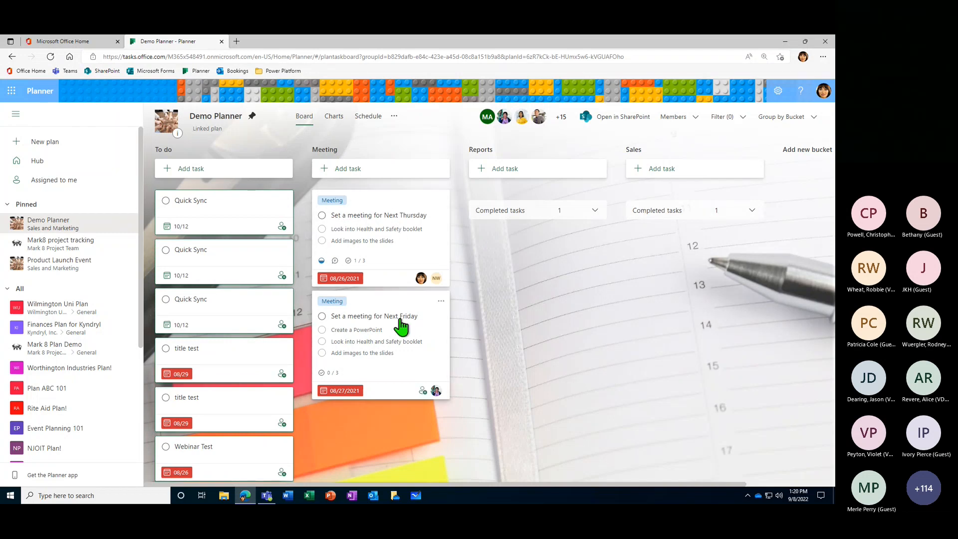
click(595, 210)
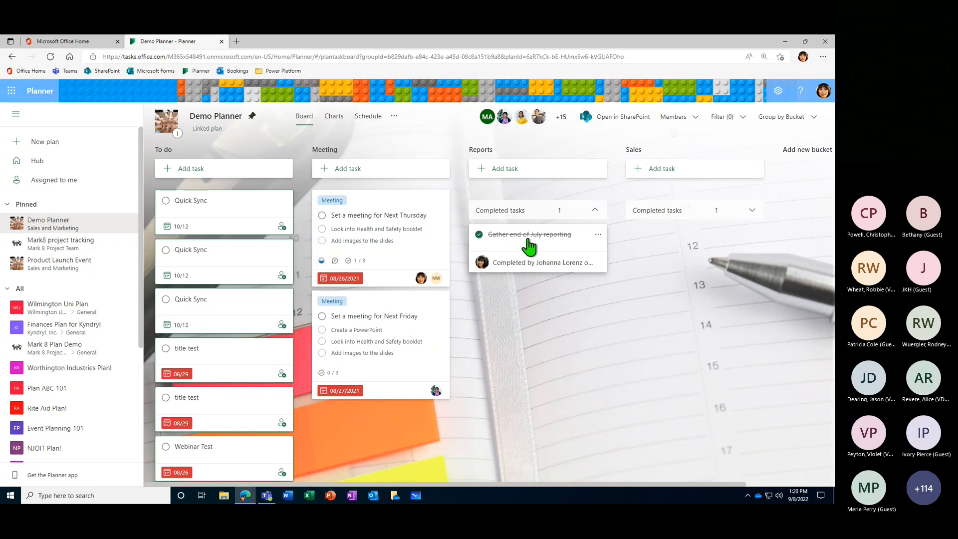
click(752, 212)
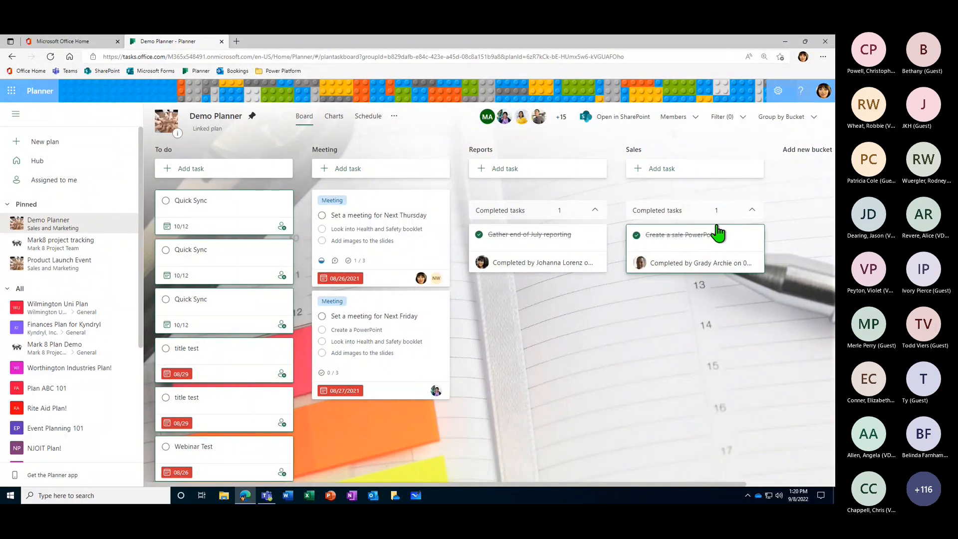
click(751, 211)
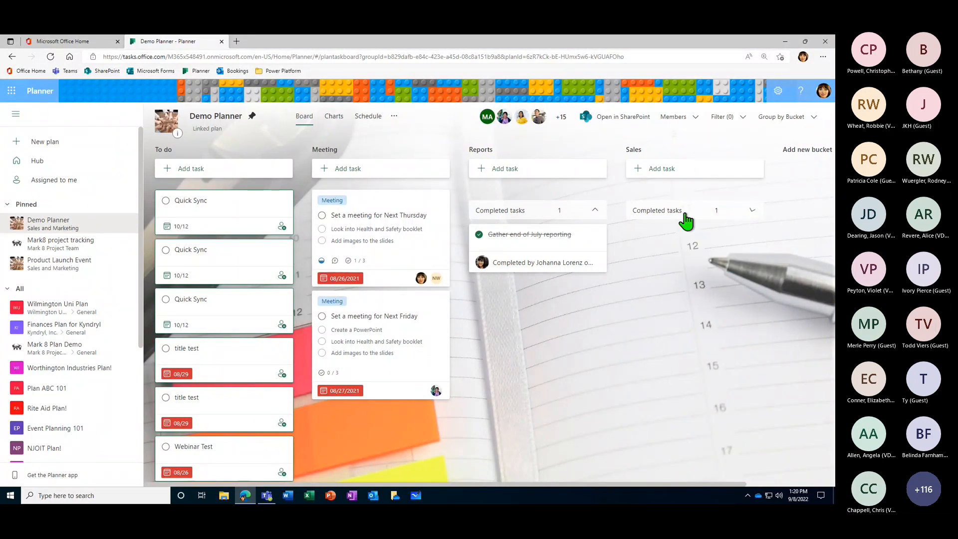
click(595, 210)
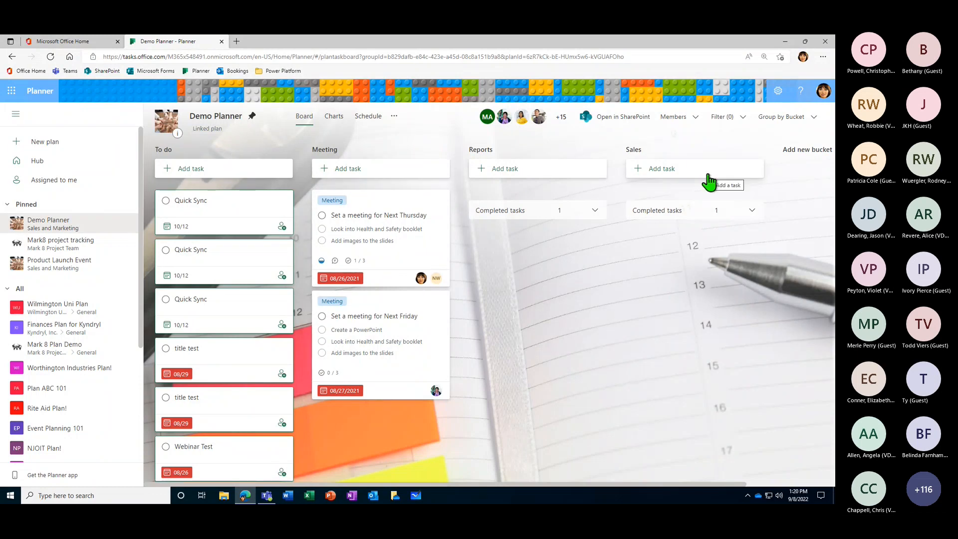
- Examine the plan's status, bucket, priority and member charts, including the To do bucket's breakdown, and return to the board
click(333, 124)
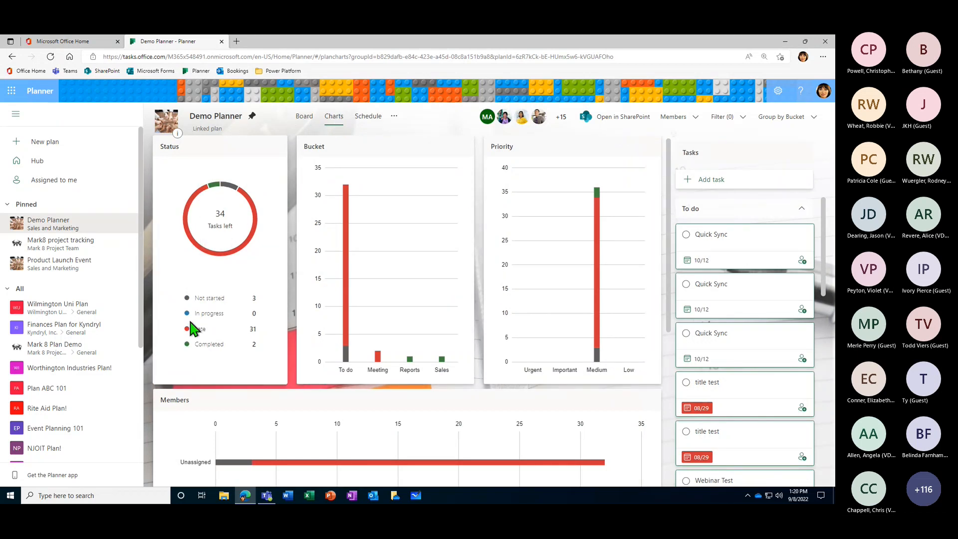
mouse_move(223, 261)
click(54, 161)
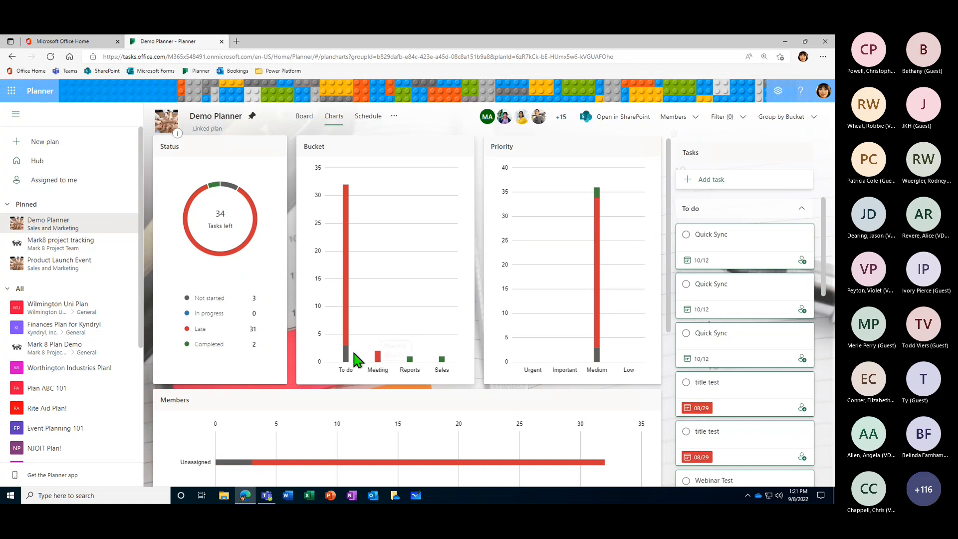
mouse_move(347, 216)
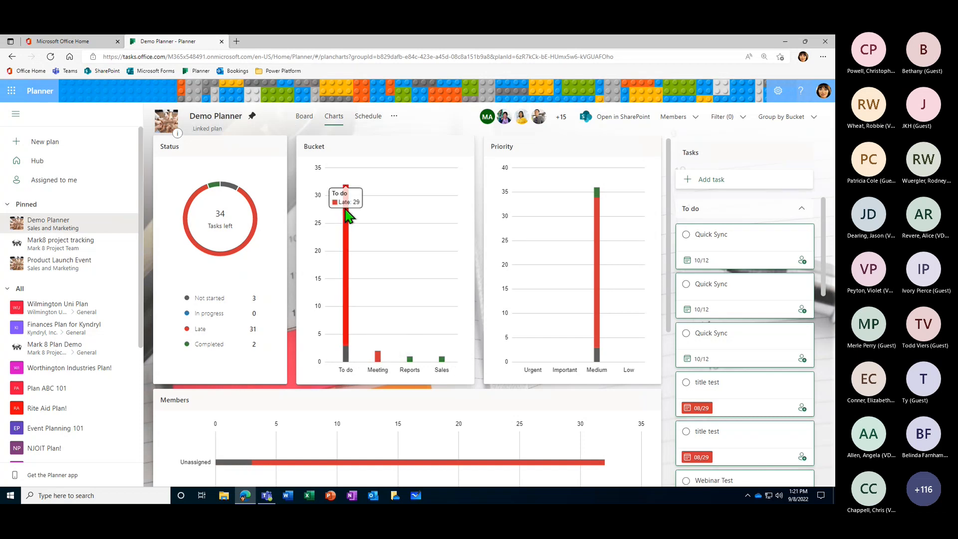
mouse_move(348, 349)
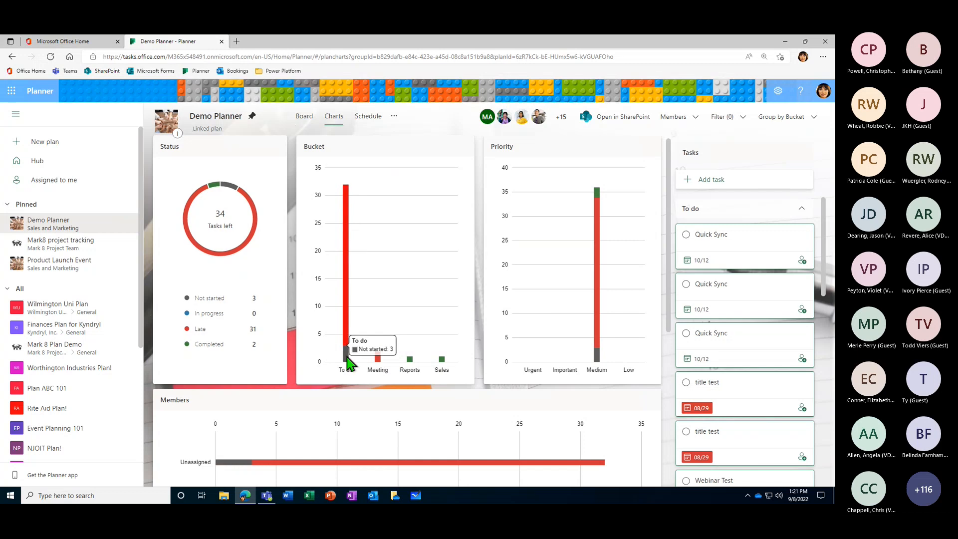
mouse_move(348, 325)
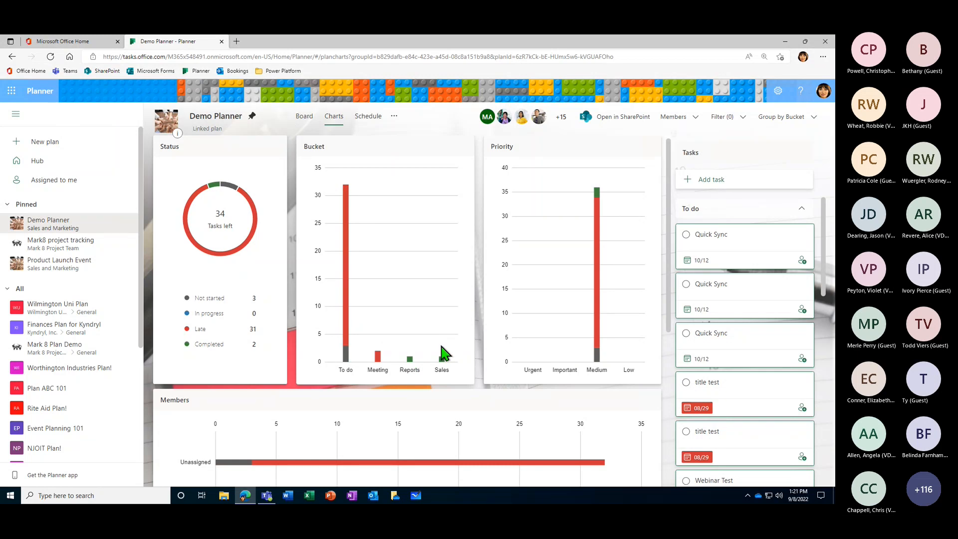
scroll(443, 349, down, 3)
scroll(443, 349, up, 4)
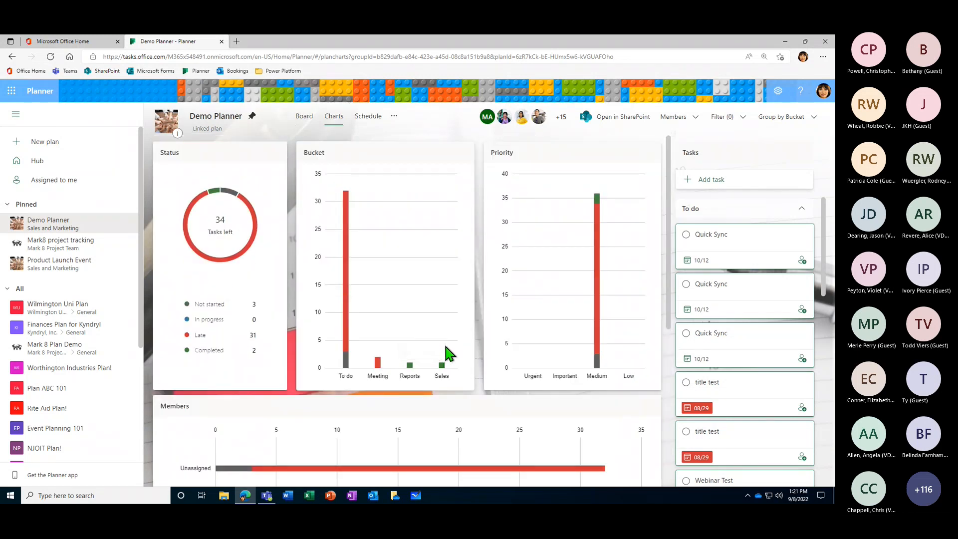
click(312, 118)
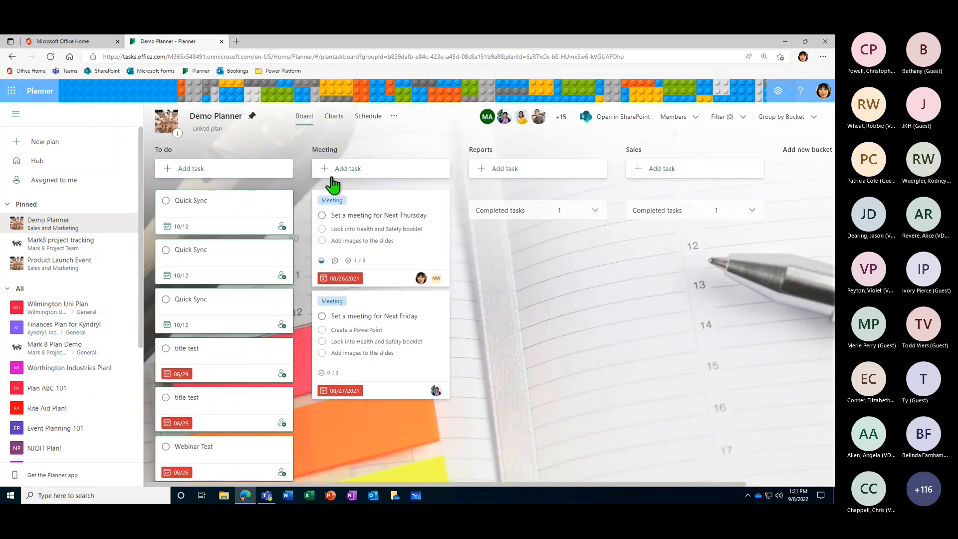
- Set the due date to 09/30/2021 in the details of the "Set a meeting for Next Thursday" task, and close them
click(408, 252)
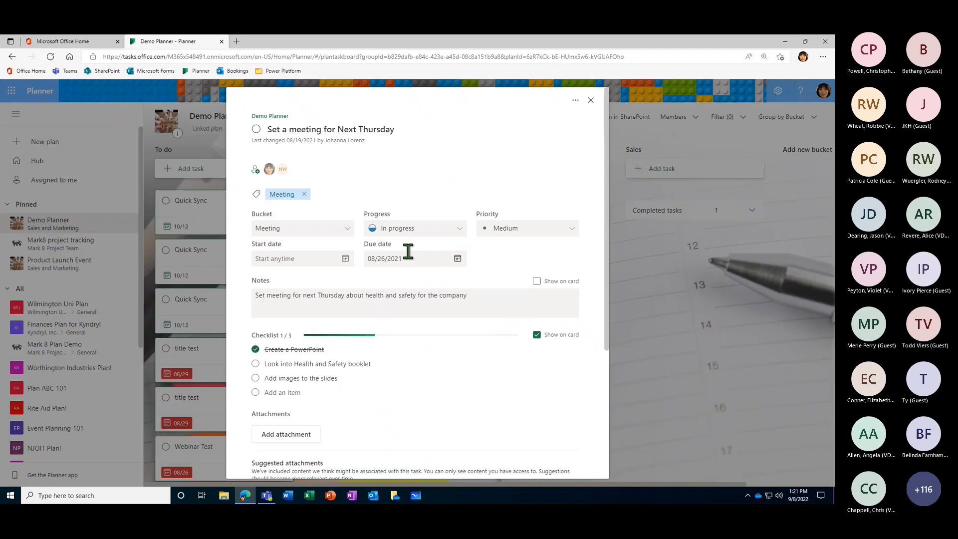
click(458, 258)
click(457, 279)
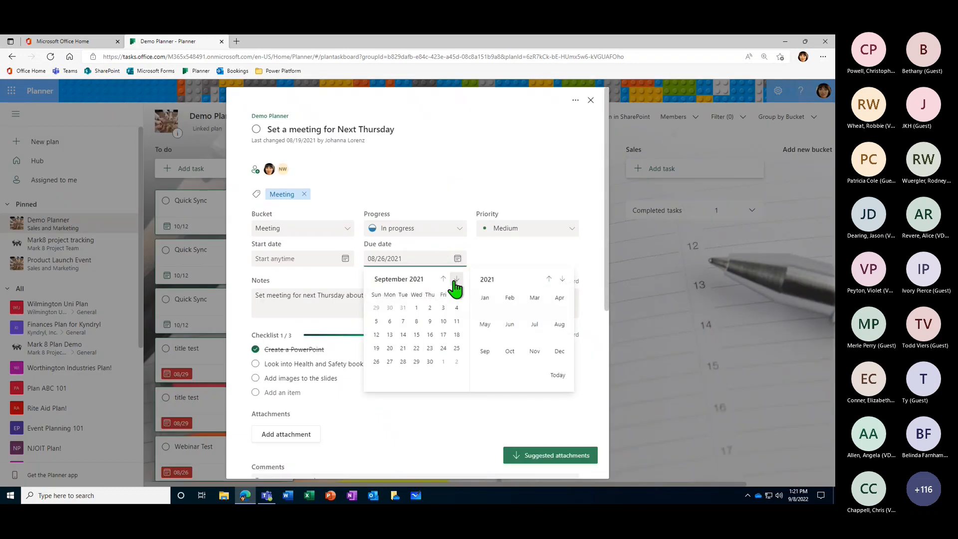
click(430, 362)
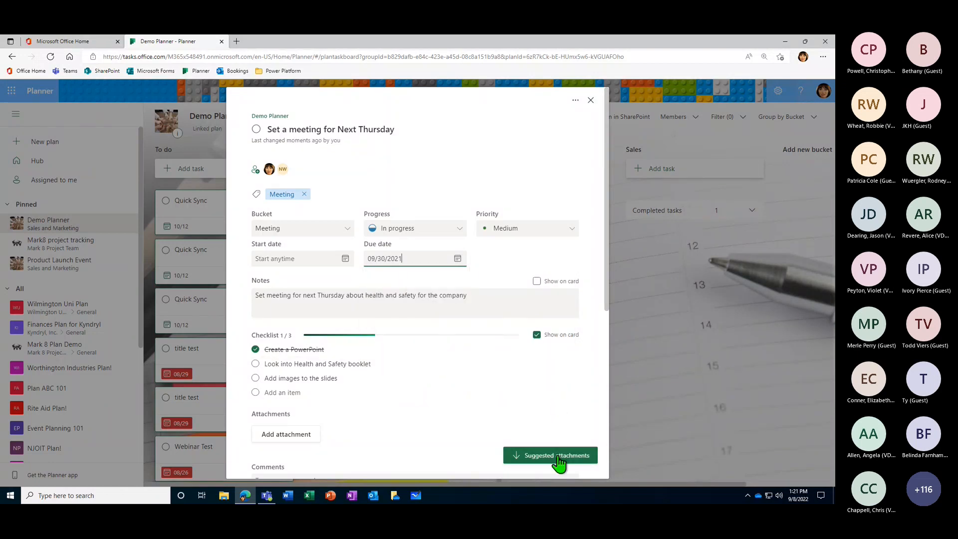
key(Escape)
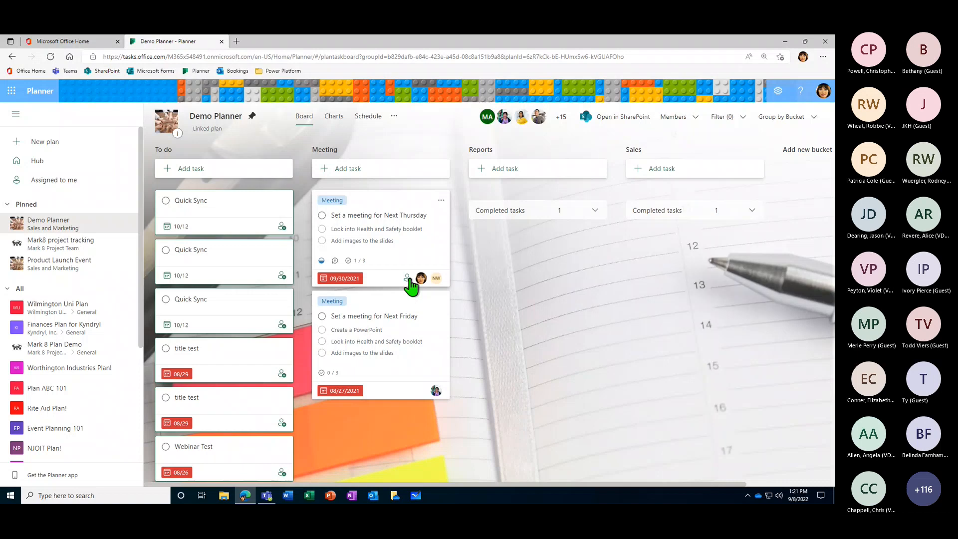
- Change the "Set a meeting for Next Thursday" task's due date to September 16, 2022 directly on its board card
click(348, 279)
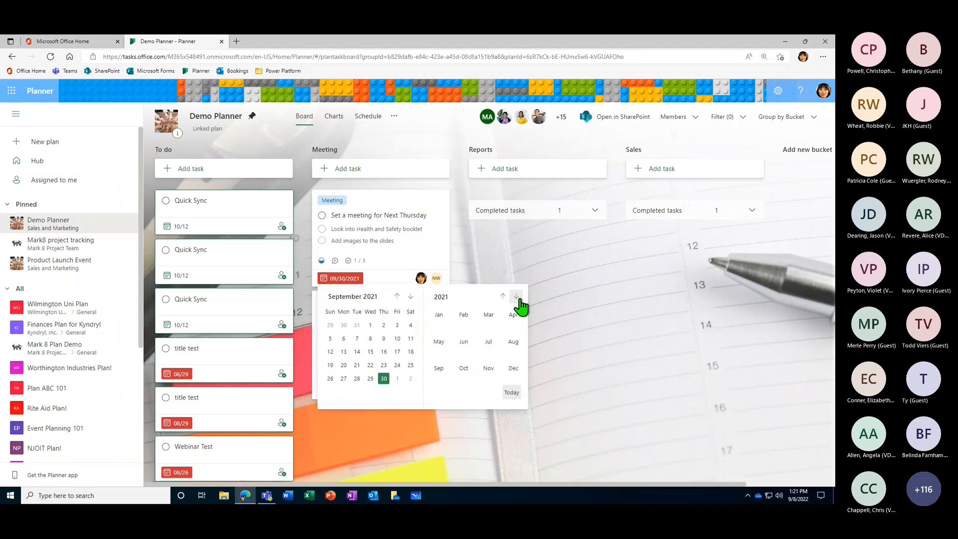
click(439, 369)
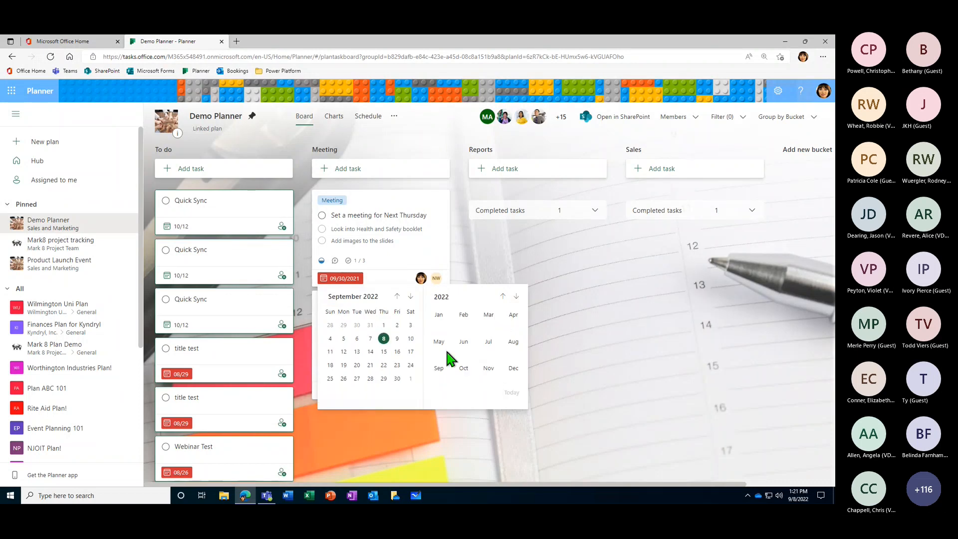
click(398, 351)
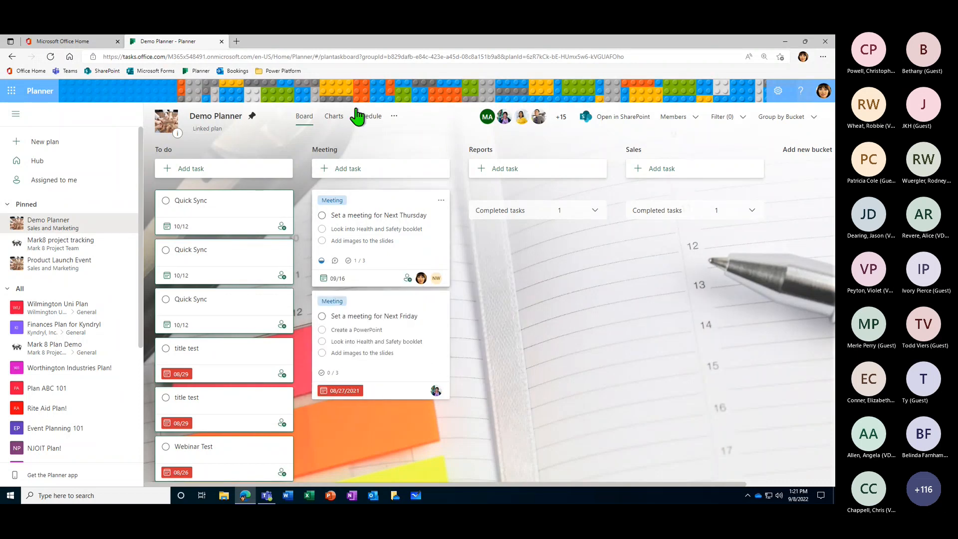
- Examine the plan's charts again, from the status breakdown through the bucket and priority charts to the tasks per member
click(333, 122)
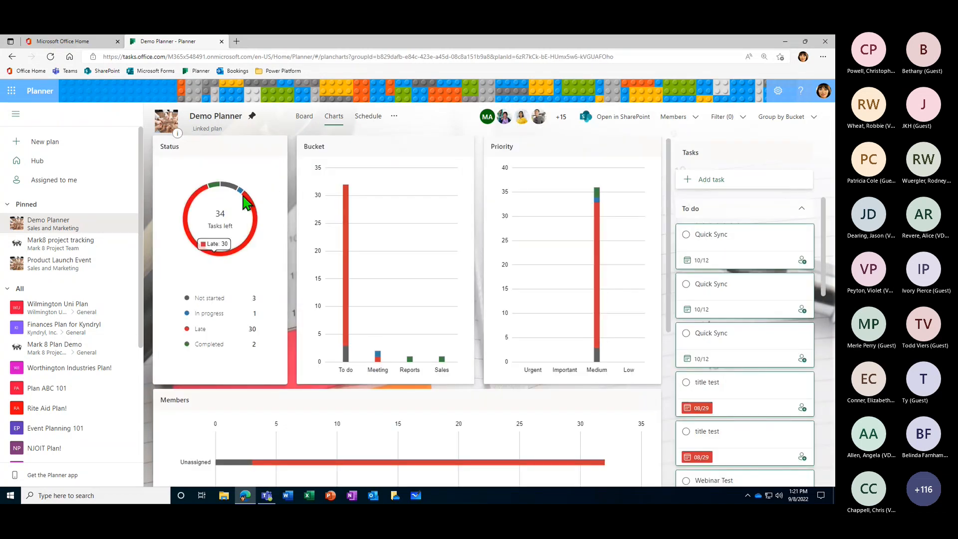
mouse_move(240, 192)
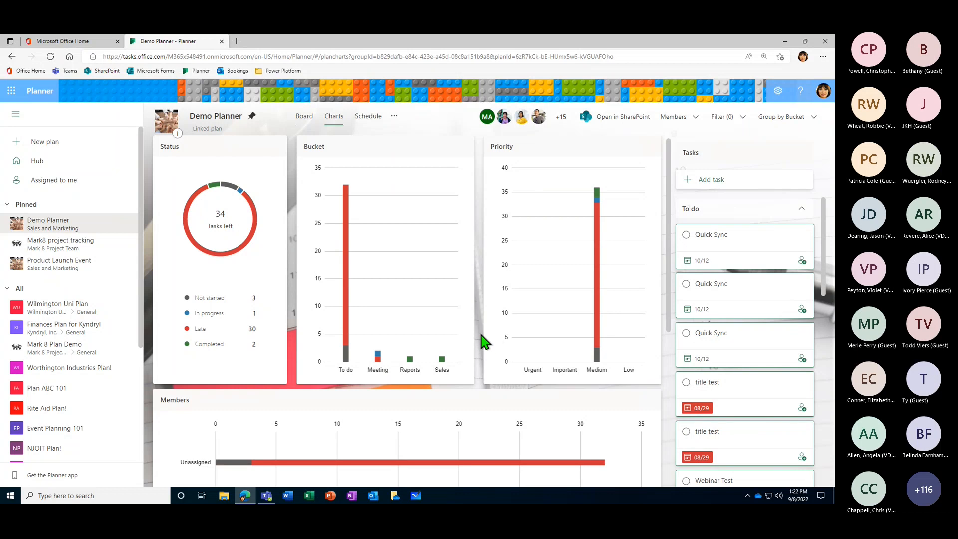
scroll(484, 342, down, 1)
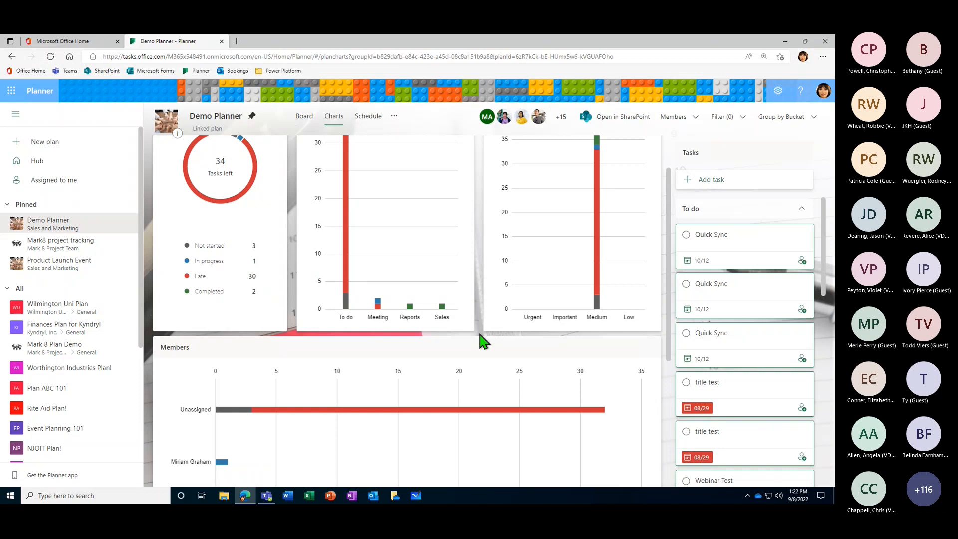
scroll(301, 329, down, 3)
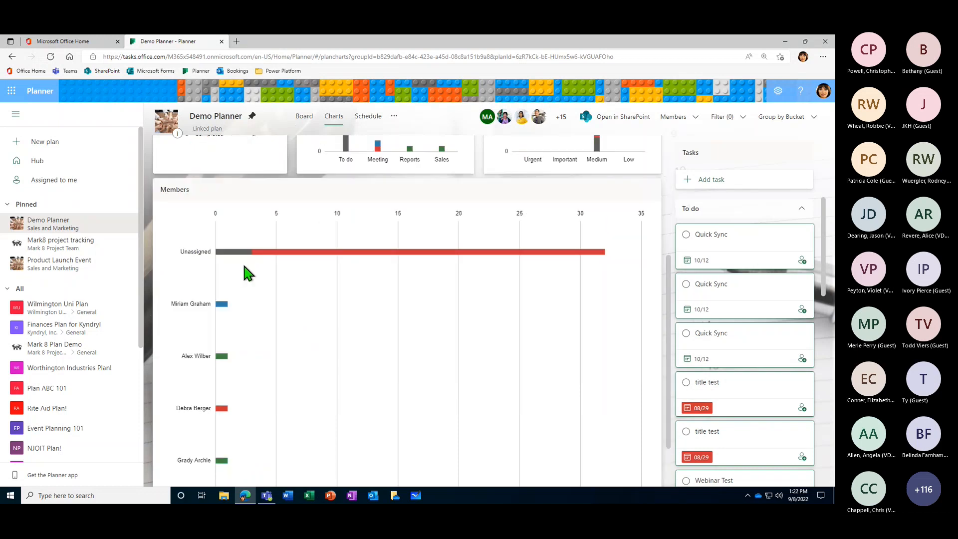
scroll(212, 229, down, 1)
scroll(206, 216, up, 1)
scroll(196, 298, down, 2)
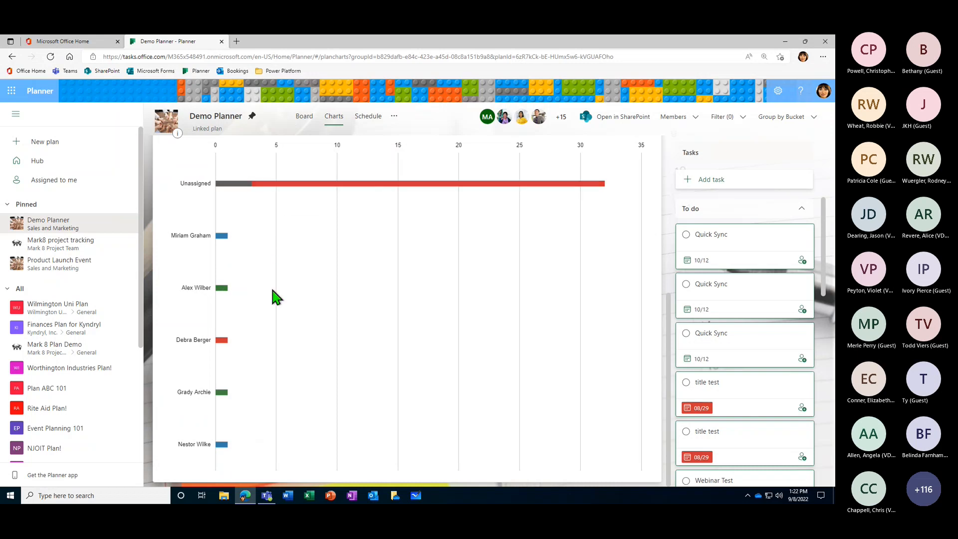
scroll(273, 289, up, 5)
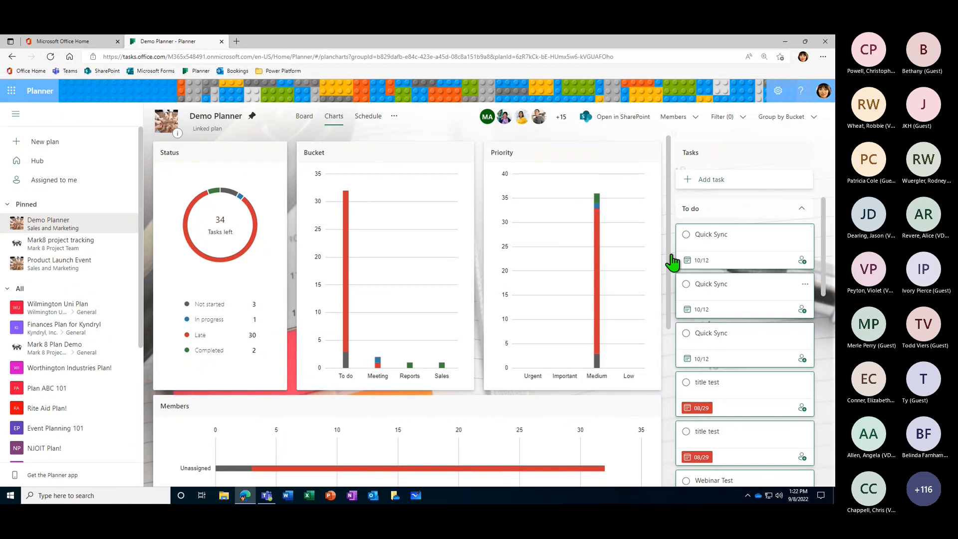
- View the plan's schedule and review the details of the "Set a meeting for Next Thursday" task, closing them unchanged
click(370, 118)
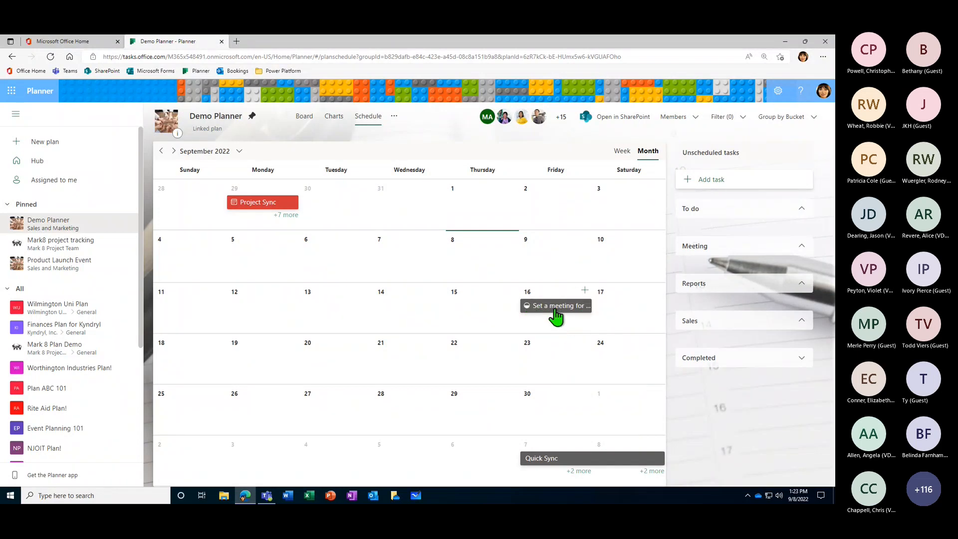
click(555, 306)
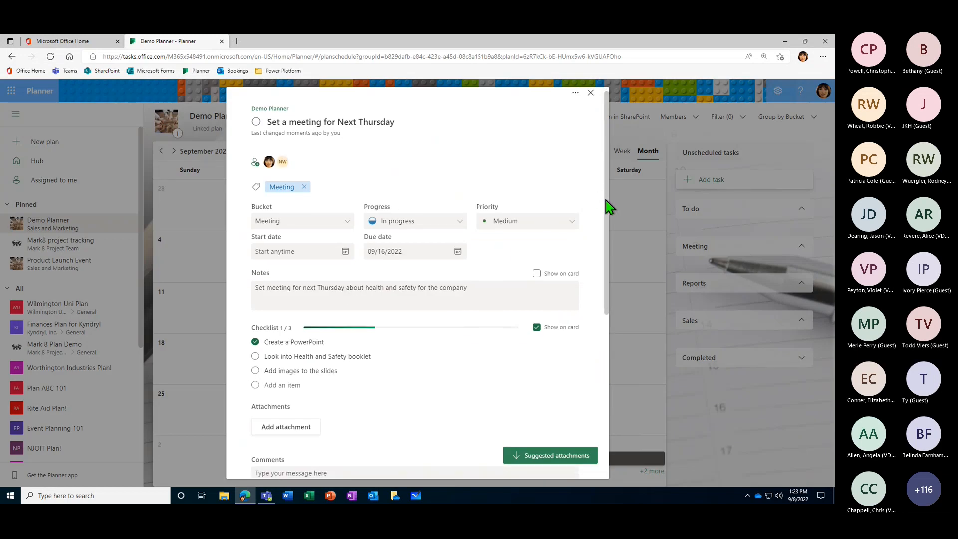
scroll(606, 208, down, 4)
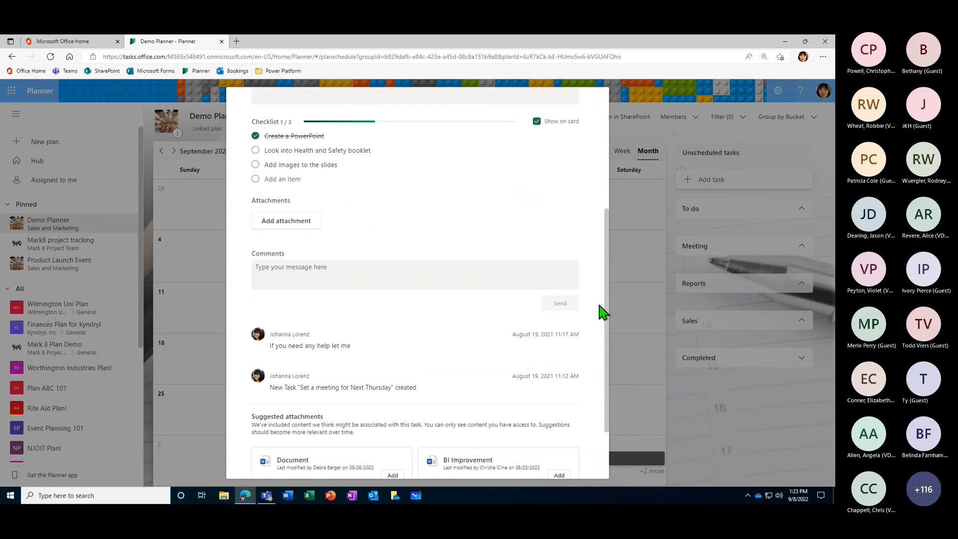
scroll(604, 224, up, 3)
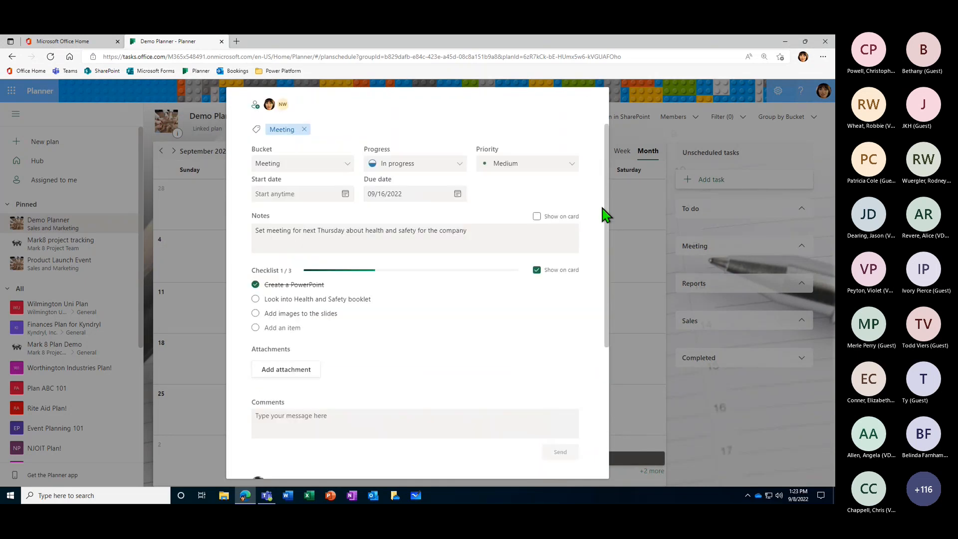
scroll(606, 212, up, 2)
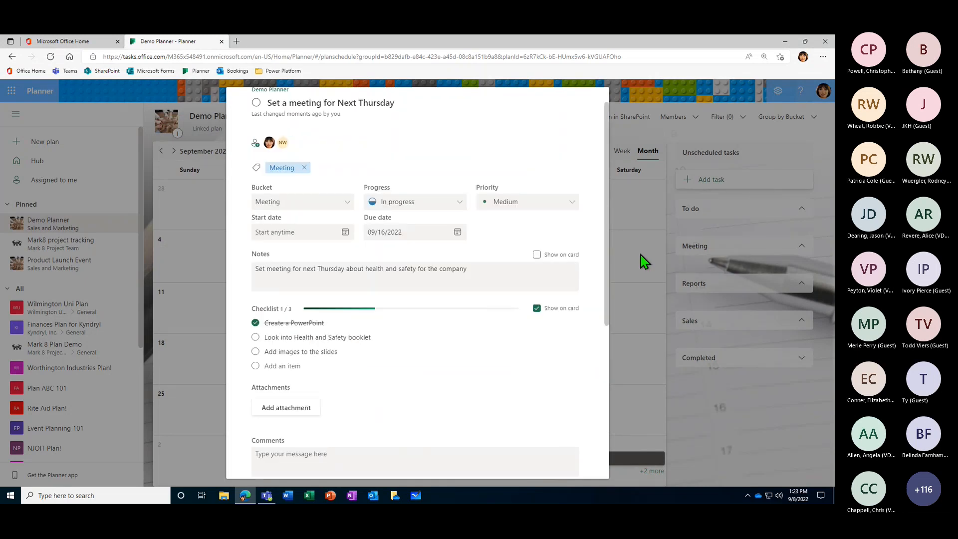
click(642, 261)
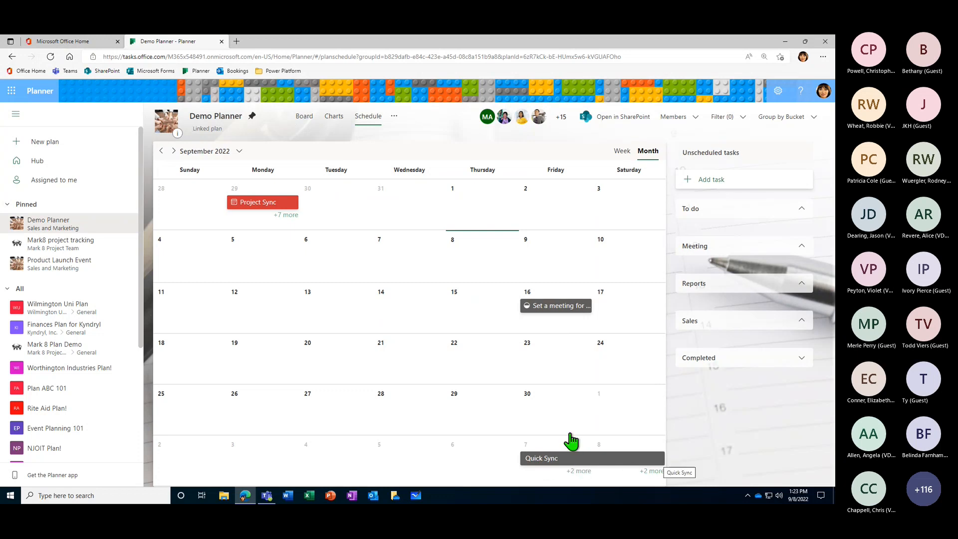
- Browse the monthly schedule for October 2022, view the week of Sep 11 – 17 in the weekly schedule, and return to the board
click(173, 152)
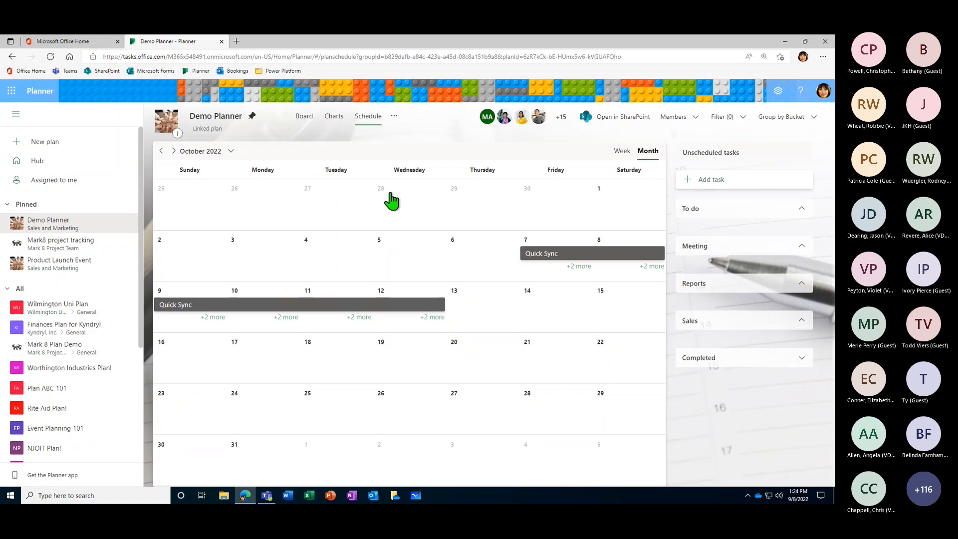
click(162, 151)
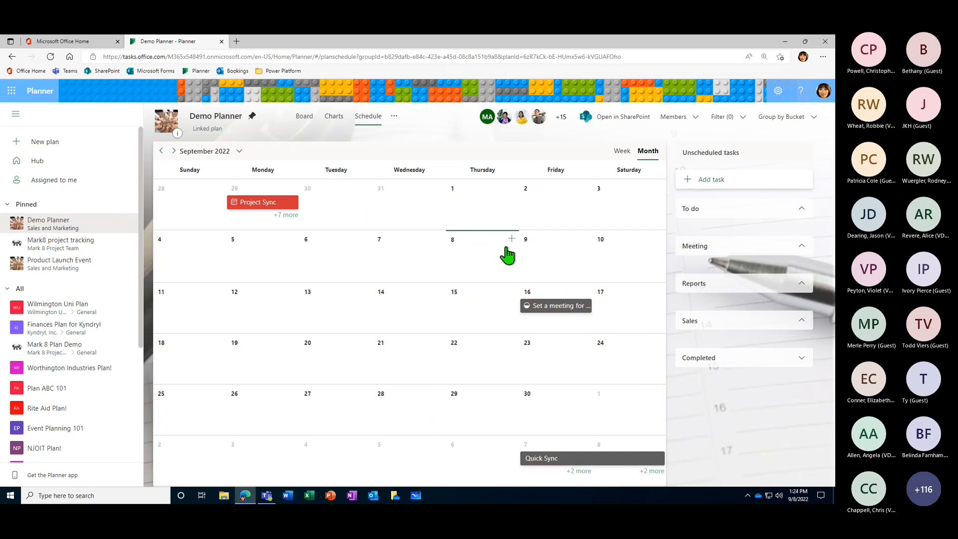
click(625, 151)
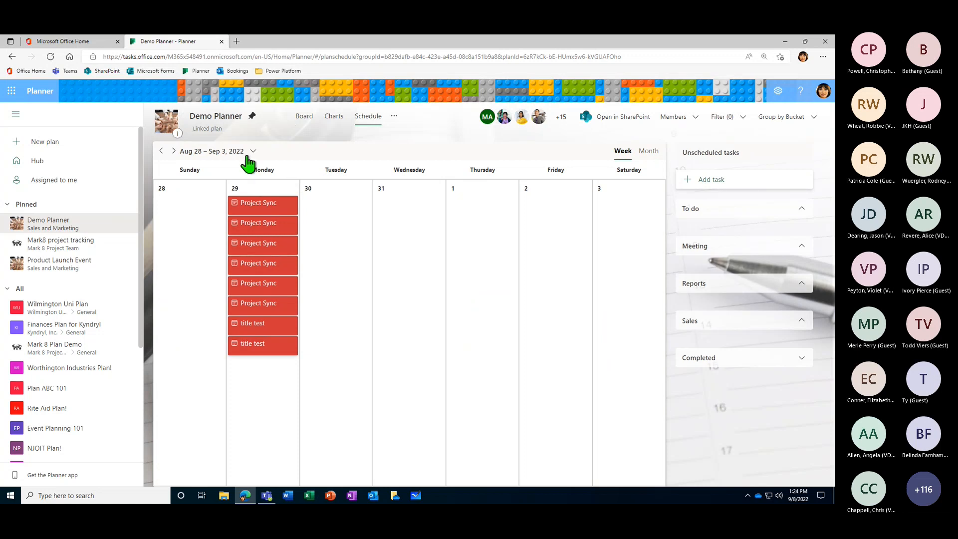
click(173, 151)
click(173, 151)
click(173, 150)
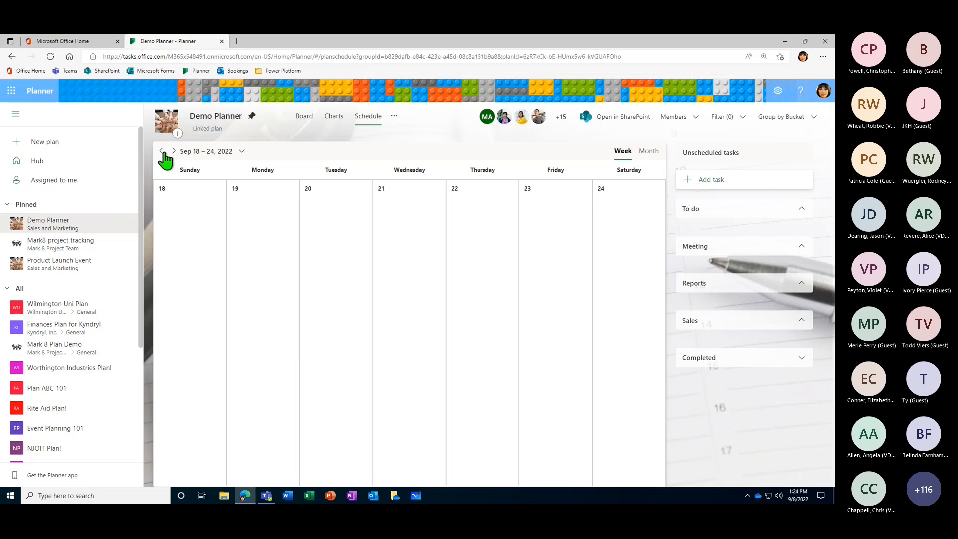
click(161, 151)
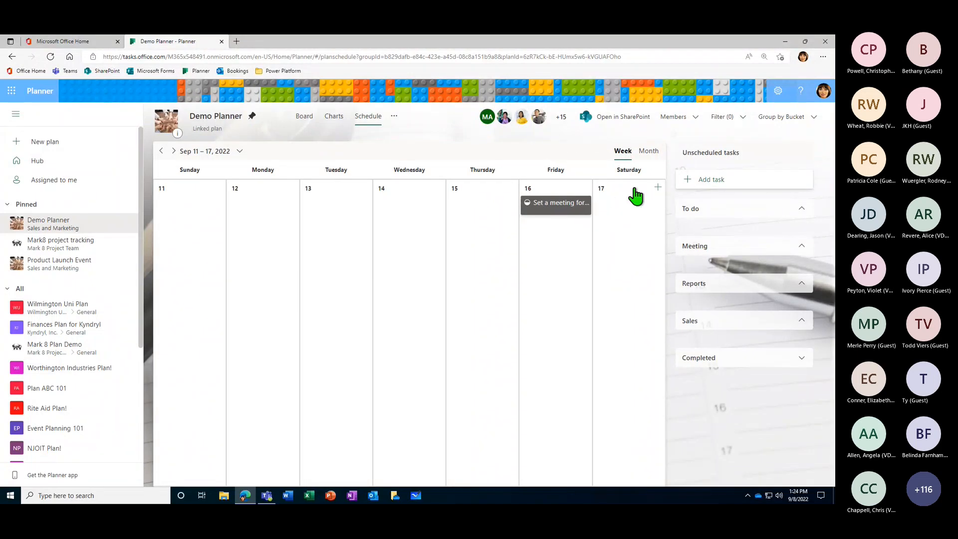
click(303, 120)
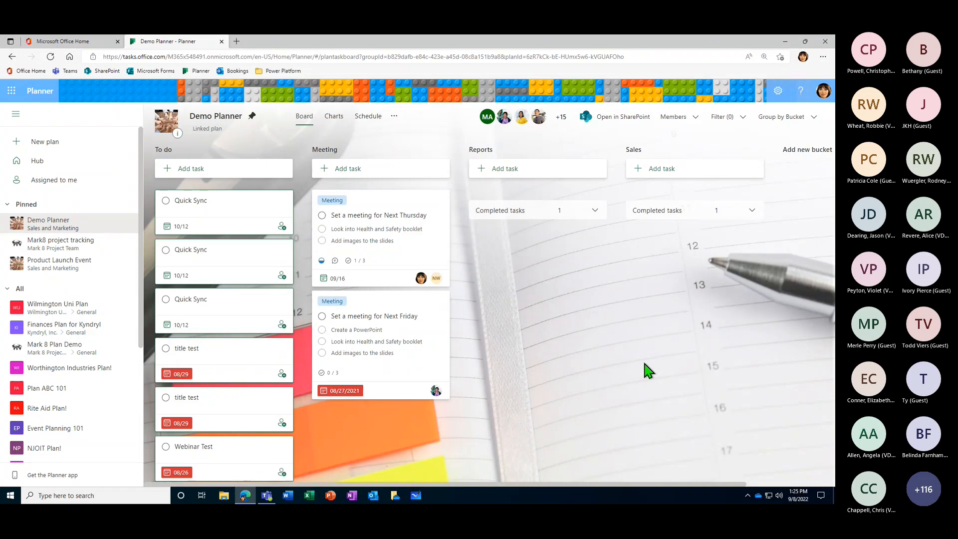
- Look through the full list of the plan's members
click(205, 136)
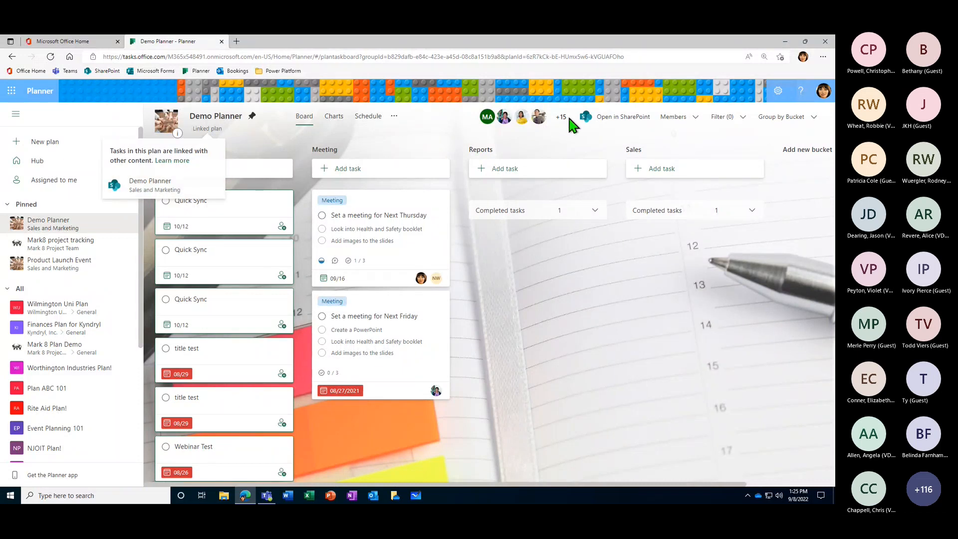
click(694, 118)
scroll(579, 307, down, 1)
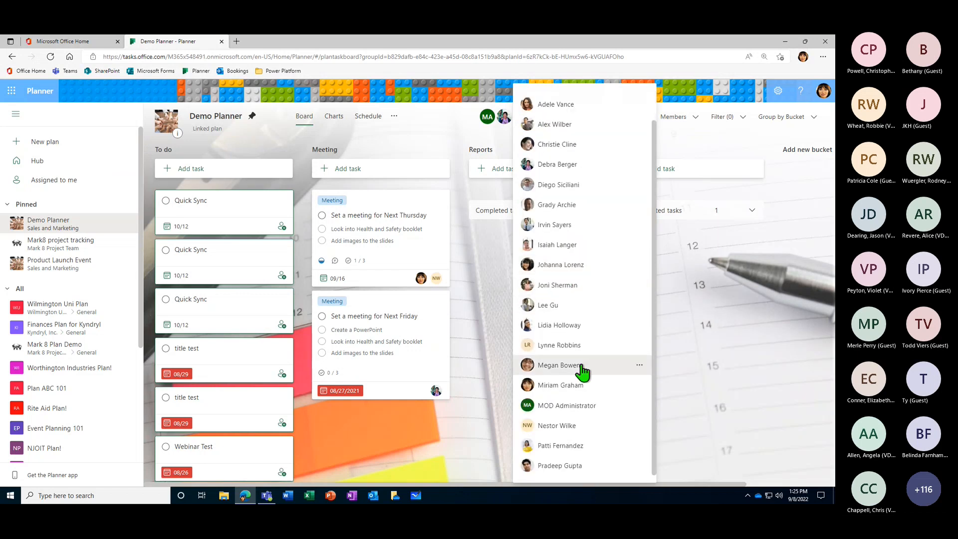
scroll(584, 379, up, 1)
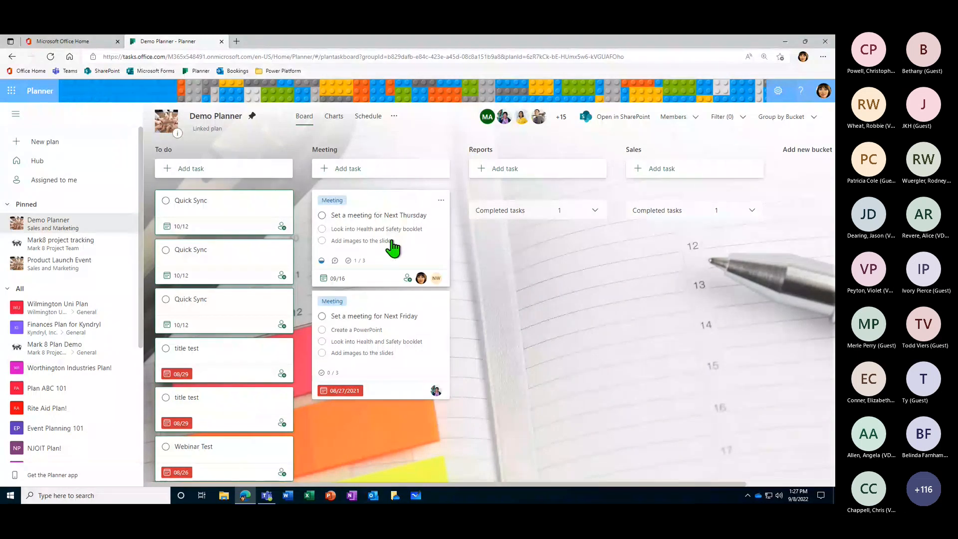
- Review when the "Set a meeting for Next Thursday" task was last changed and its remaining details, and close them
click(383, 204)
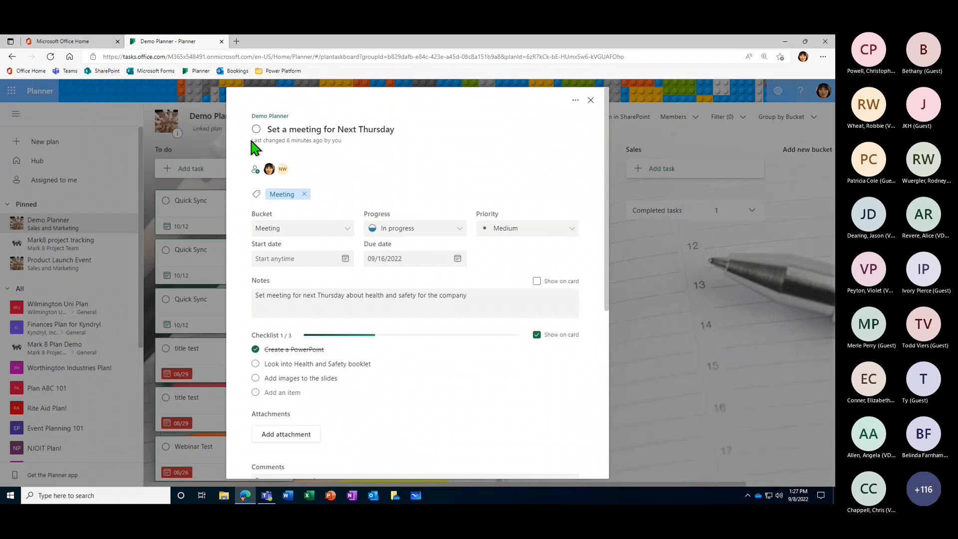
drag(341, 140, 251, 140)
click(353, 144)
scroll(449, 424, down, 5)
scroll(507, 413, up, 5)
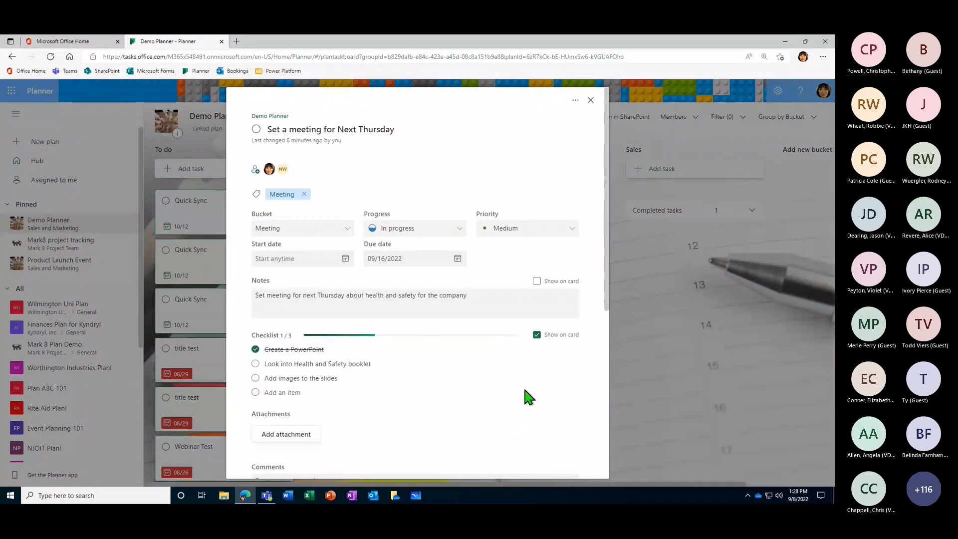
click(685, 148)
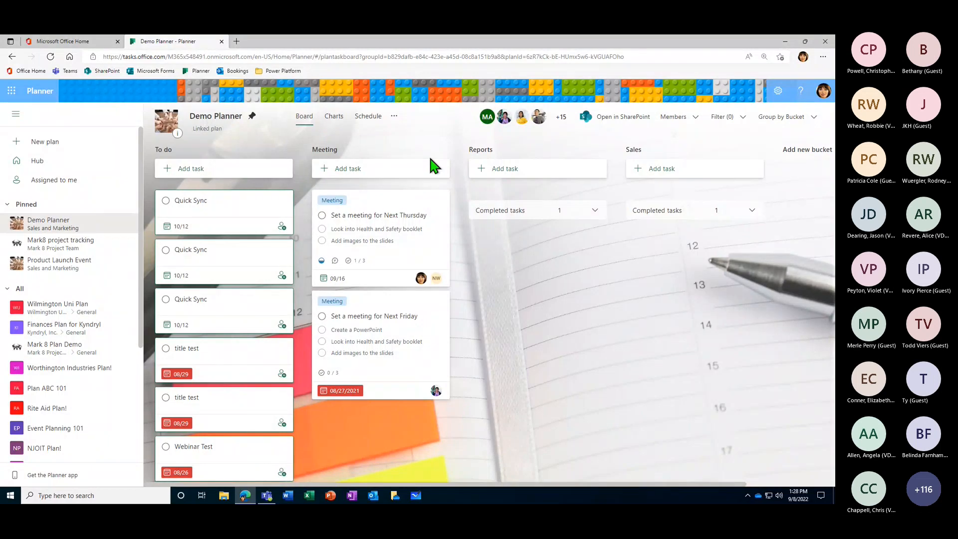
- Reopen the plan's member list, view the removal option for a member without using it, and close the list
click(680, 124)
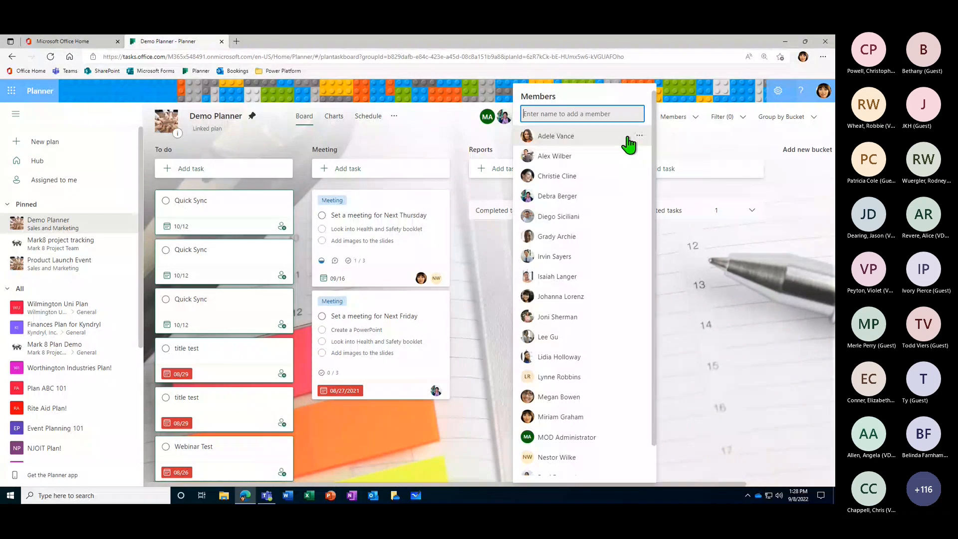
click(685, 131)
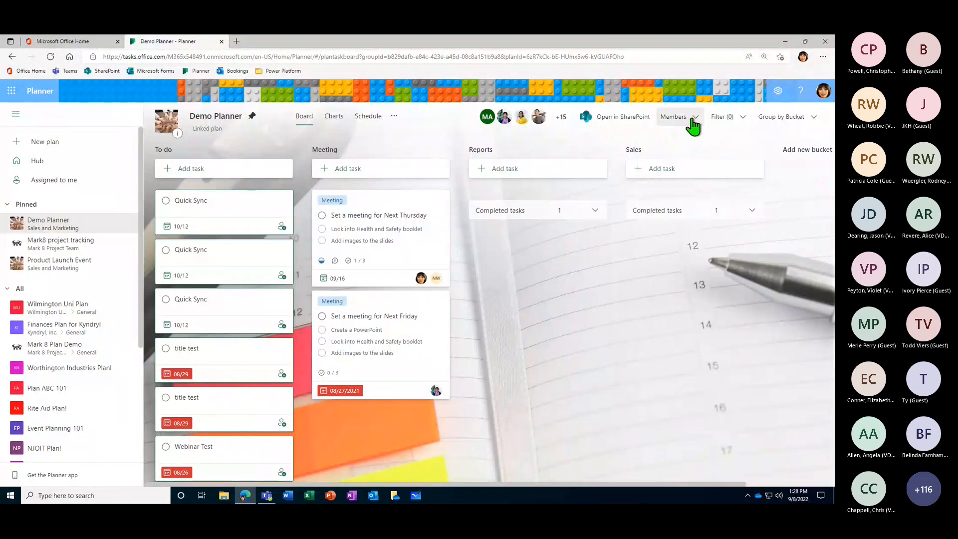
click(692, 128)
mouse_move(590, 161)
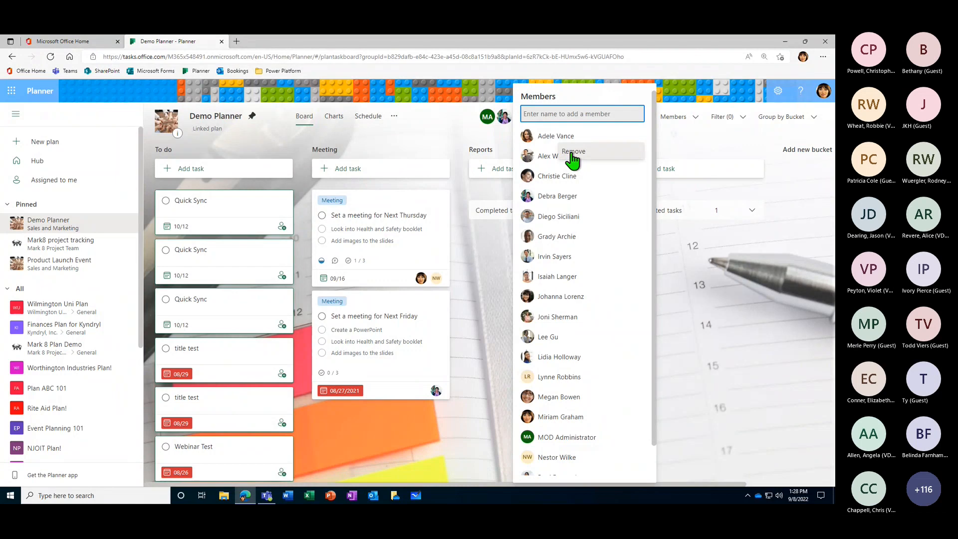
click(670, 140)
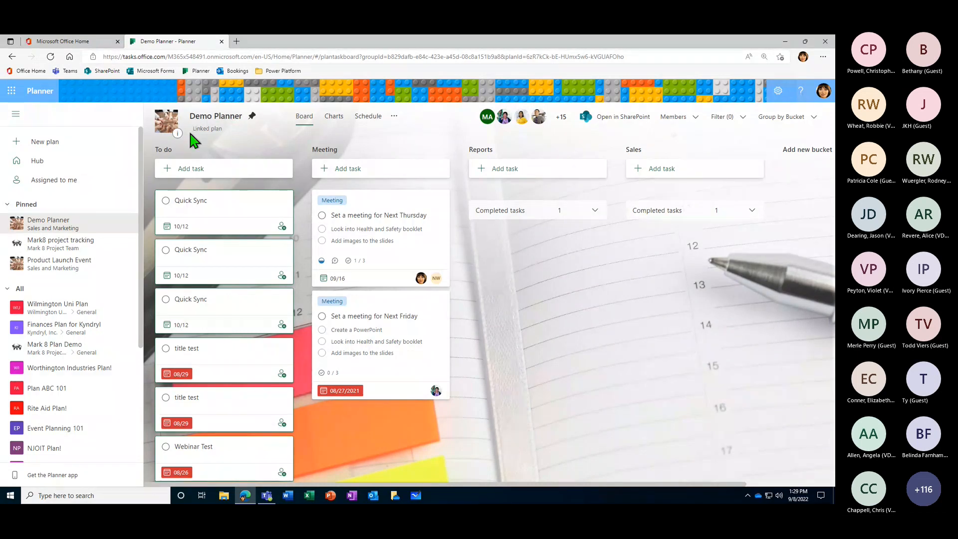
- Start a new plan and name it "VA-State Gov Plan"
click(47, 145)
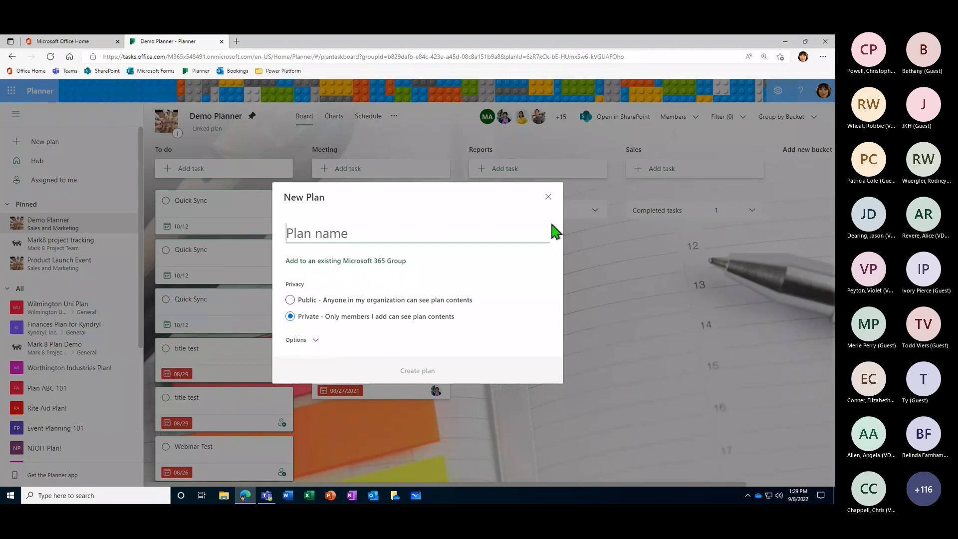
text(V)
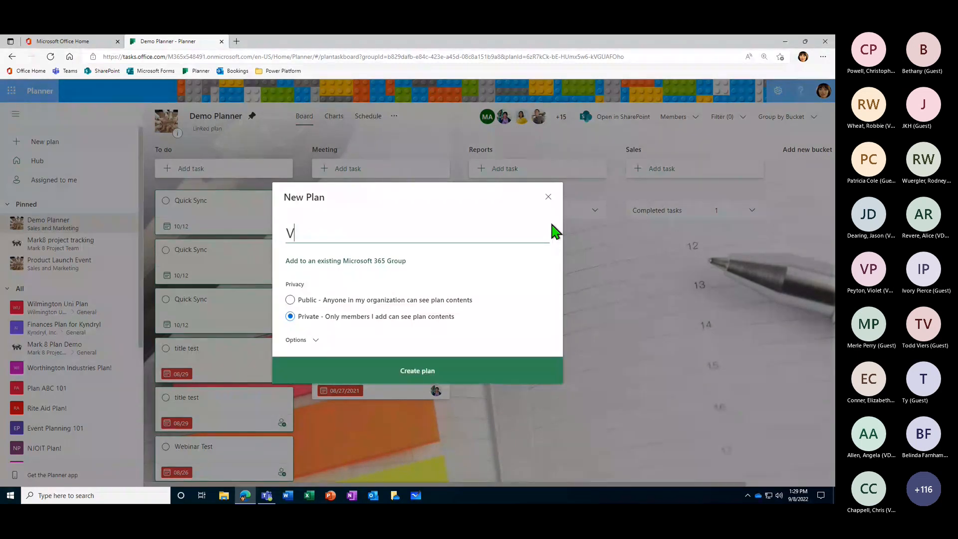
text(A-State Gov Plan)
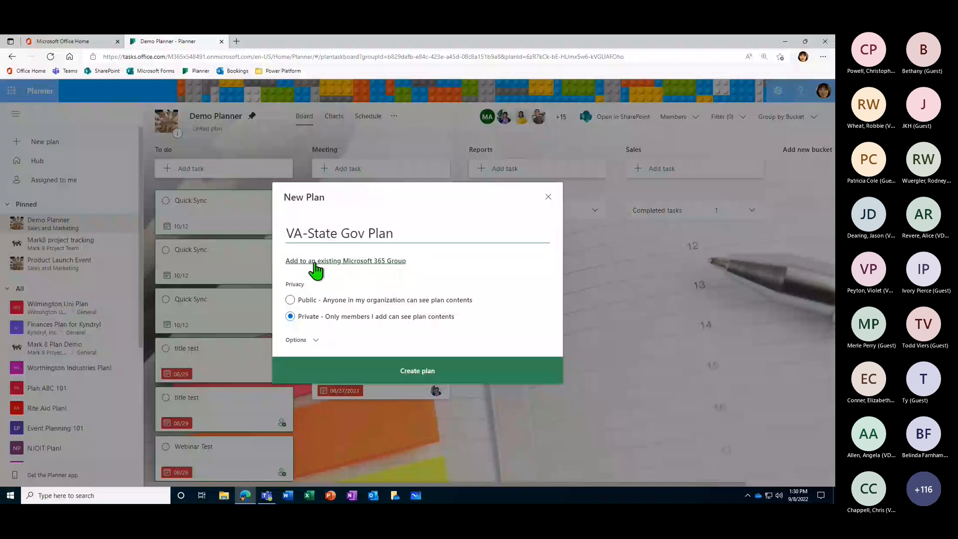
- Add the new plan to the existing Mark 8 Project Team group and create the plan
click(348, 262)
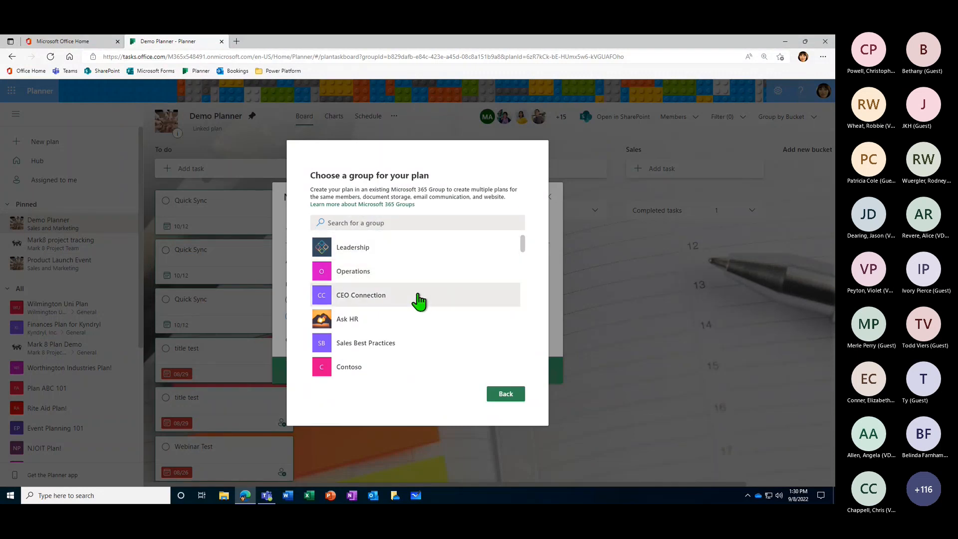
drag(522, 244, 524, 260)
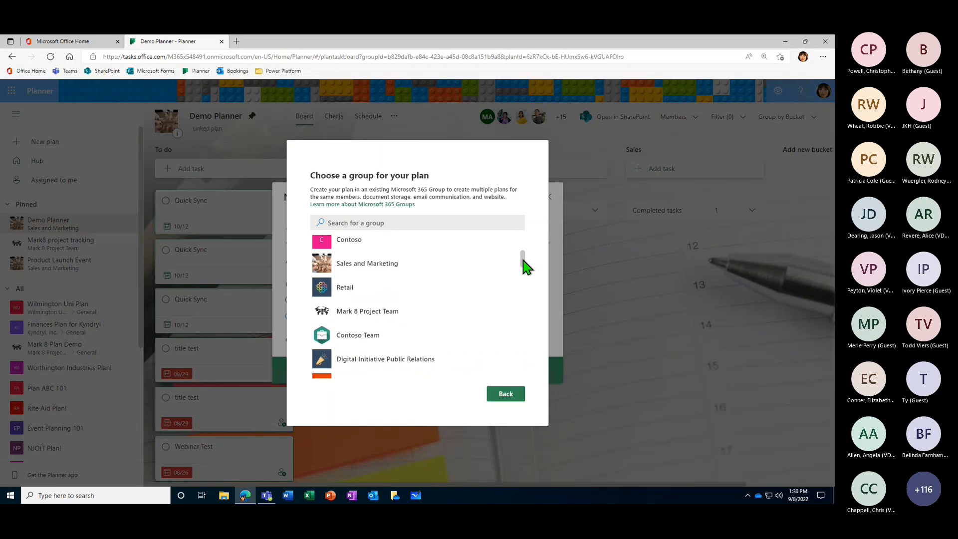
drag(523, 261, 524, 224)
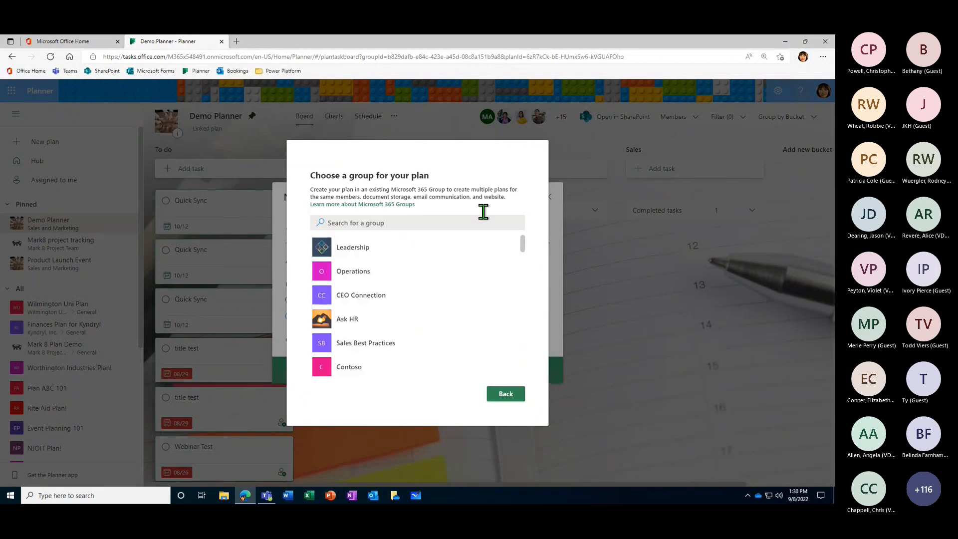
click(376, 223)
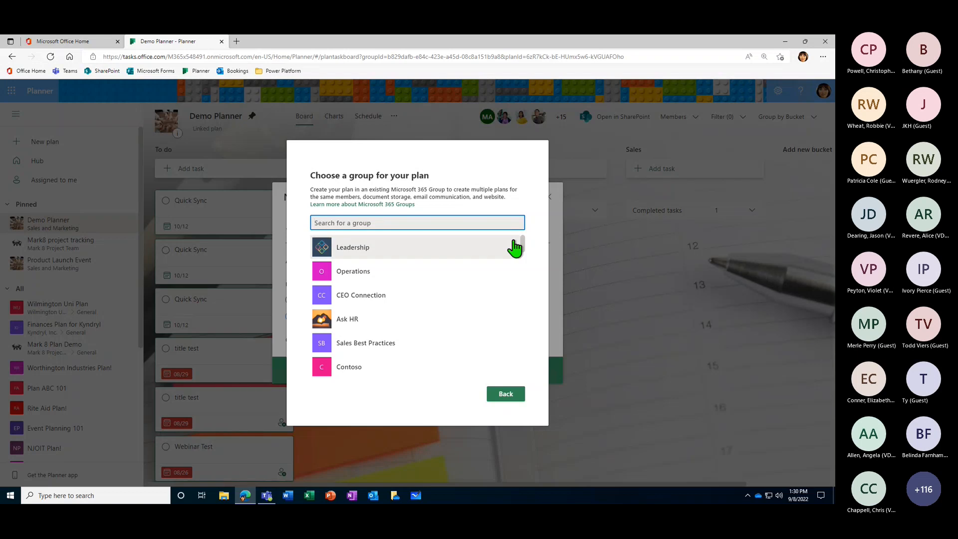
text(mark)
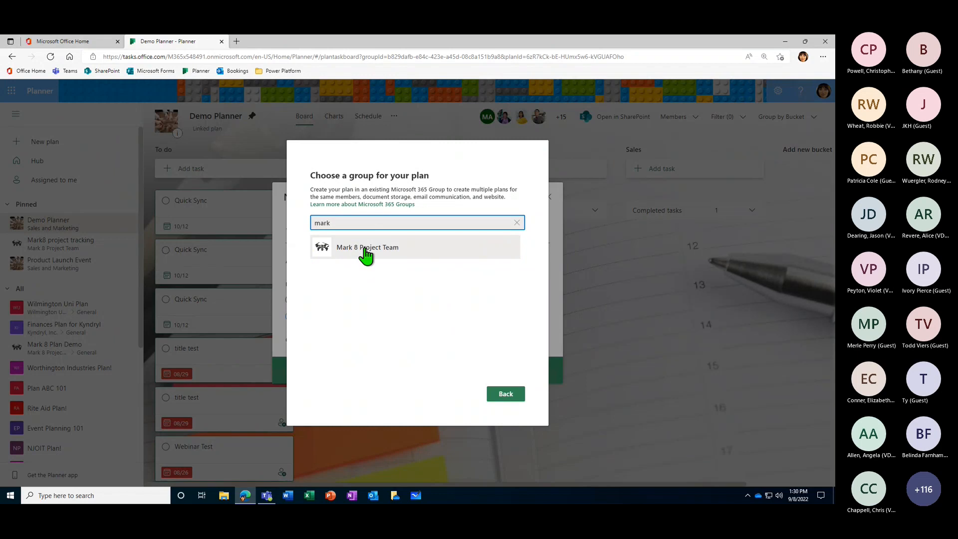
click(366, 250)
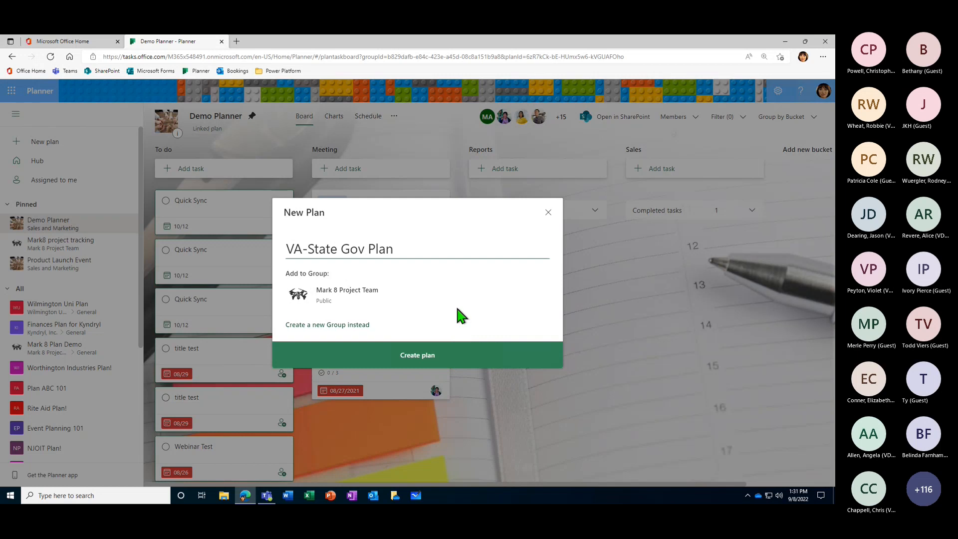
click(422, 356)
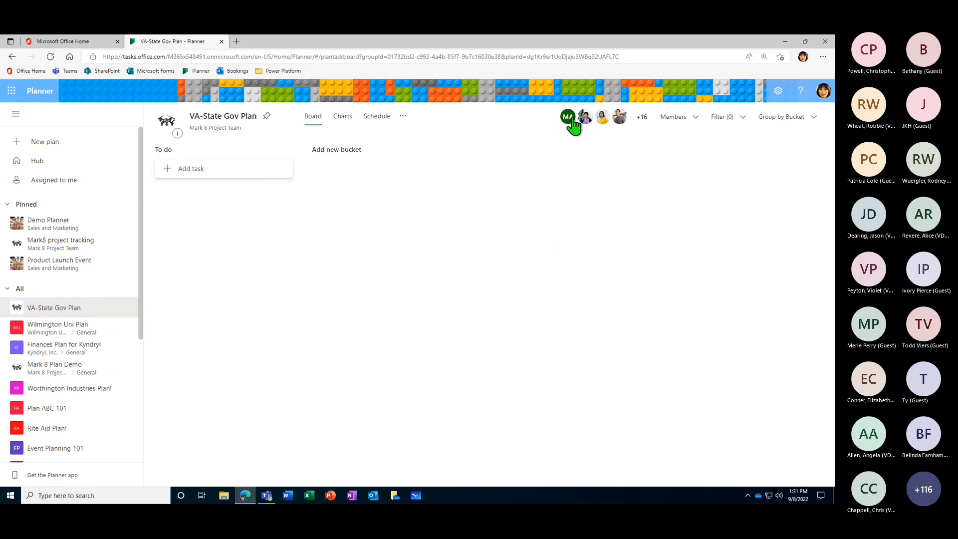
- Look through the new plan's member list and remove one member from it
click(688, 125)
scroll(651, 159, down, 3)
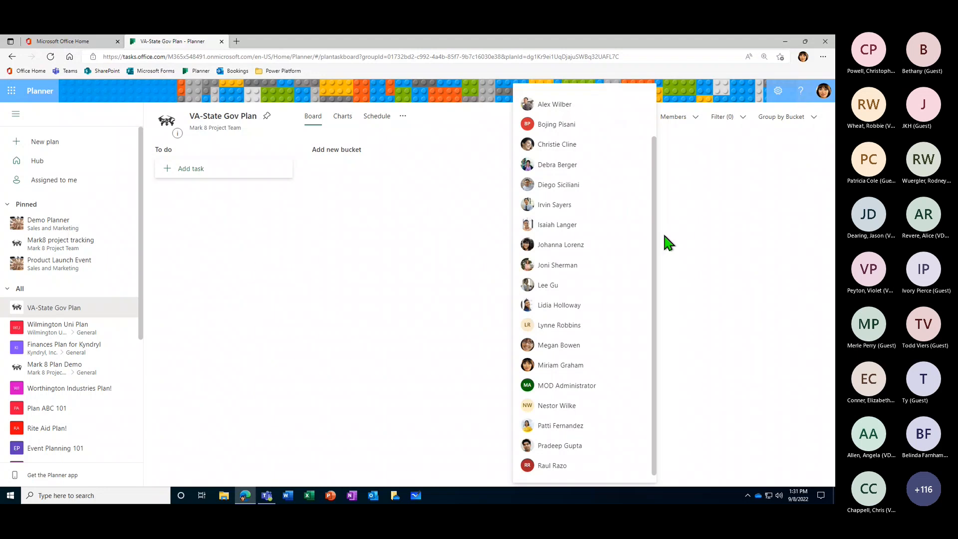
scroll(609, 125, up, 3)
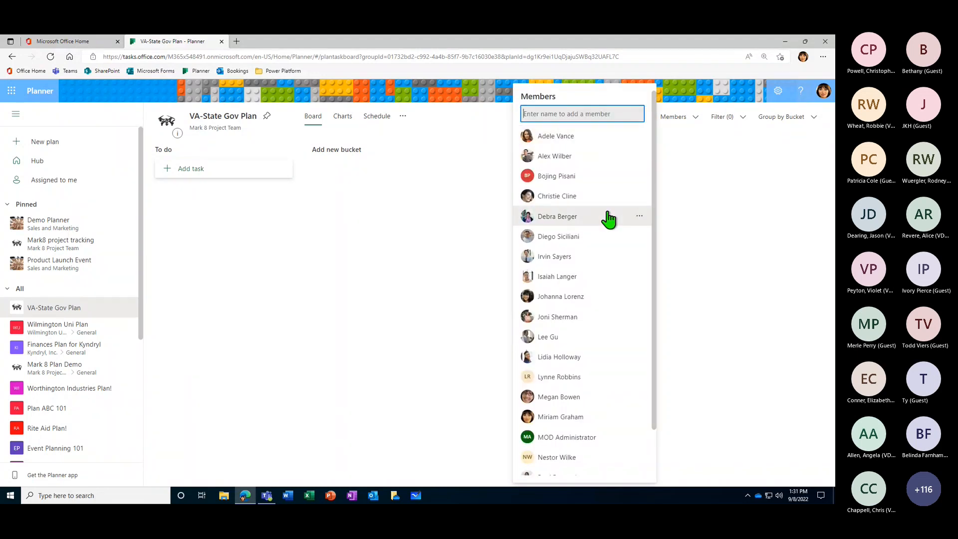
click(639, 357)
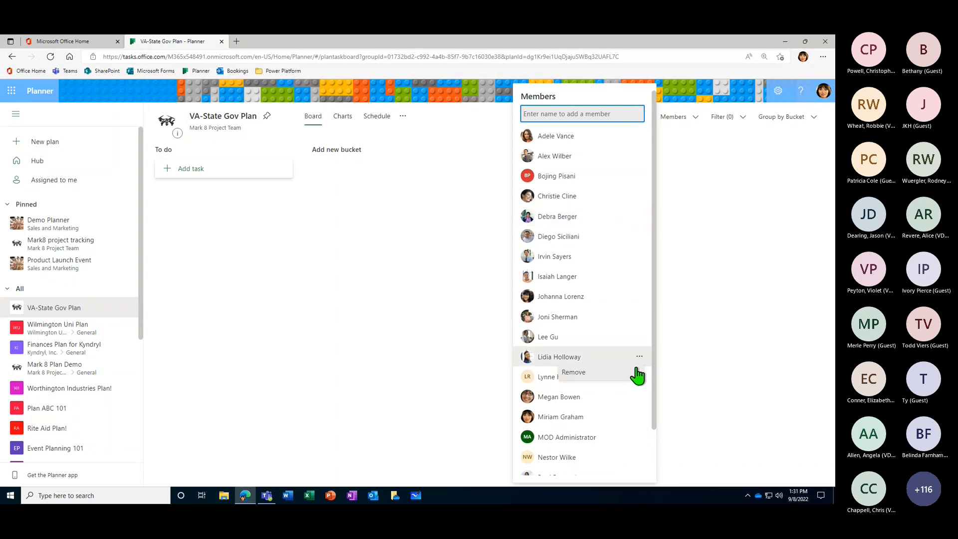
click(597, 373)
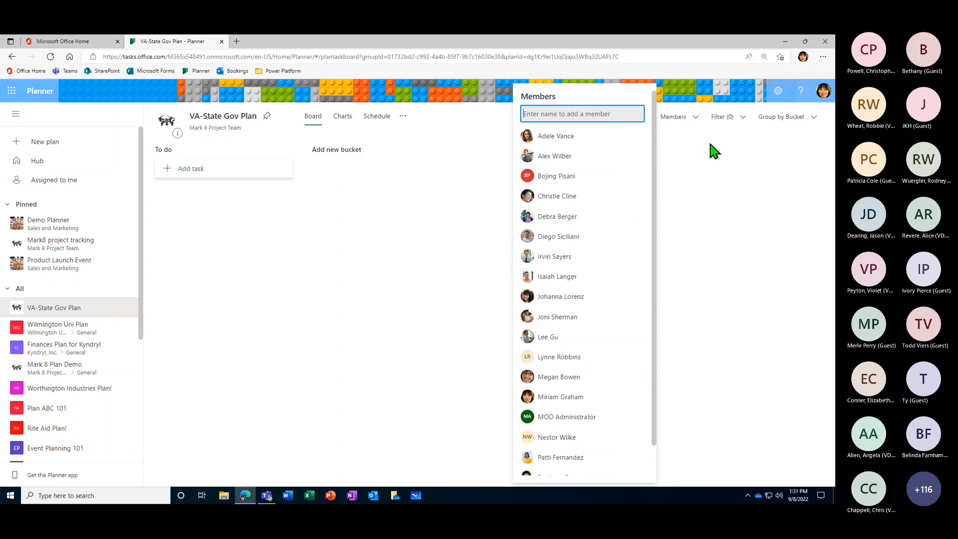
- Add the removed member back to the plan by name and close the member list
text(Lidia Holloway)
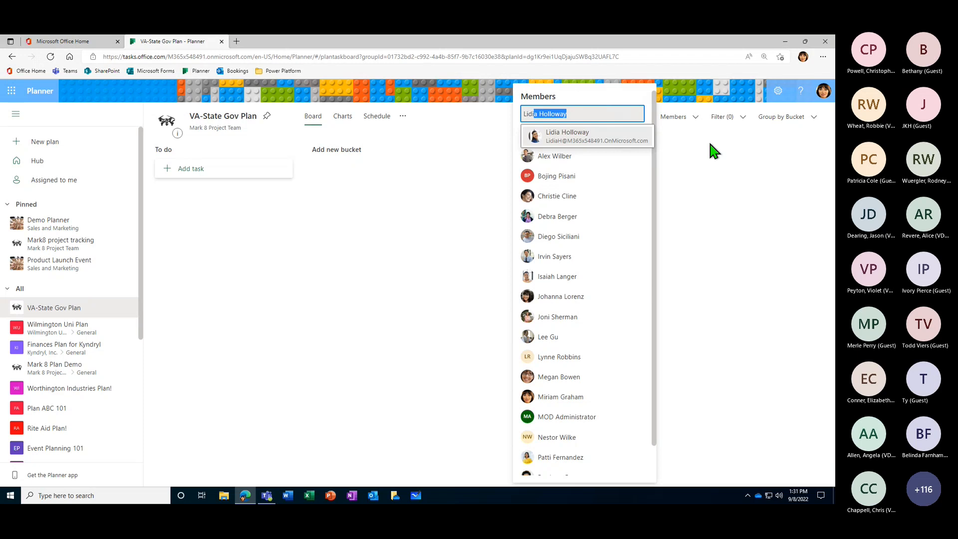
click(581, 136)
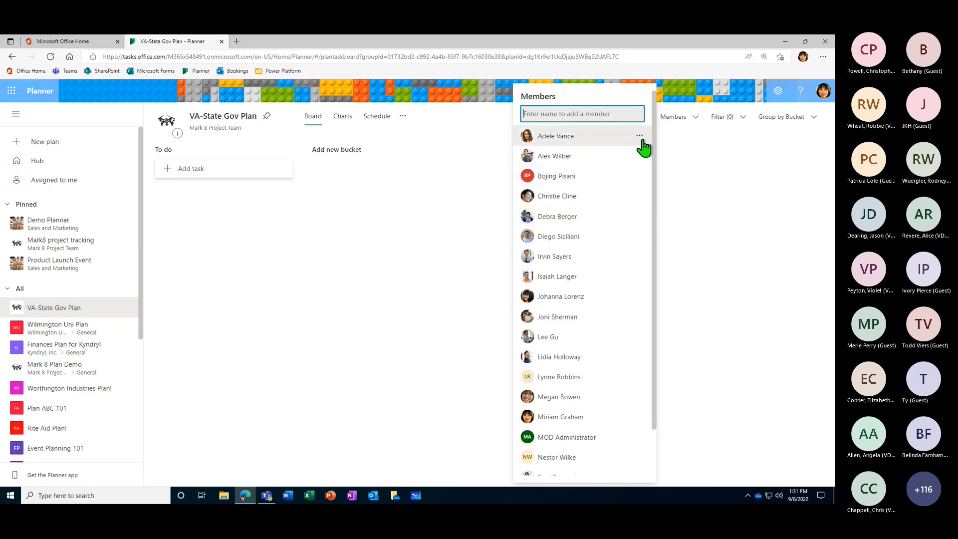
click(483, 122)
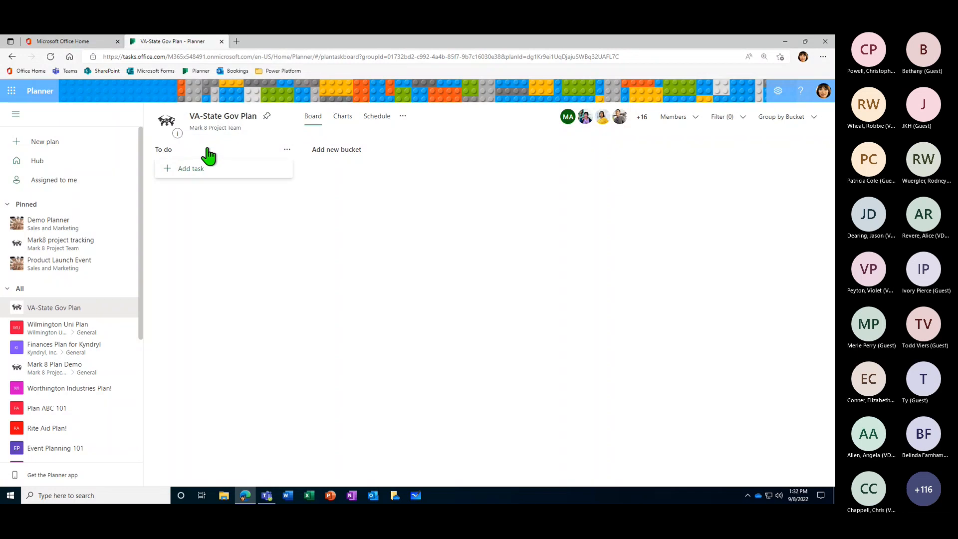
- Add three buckets to the board named "Reporting", "Finances" and "Training & Dev"
click(340, 157)
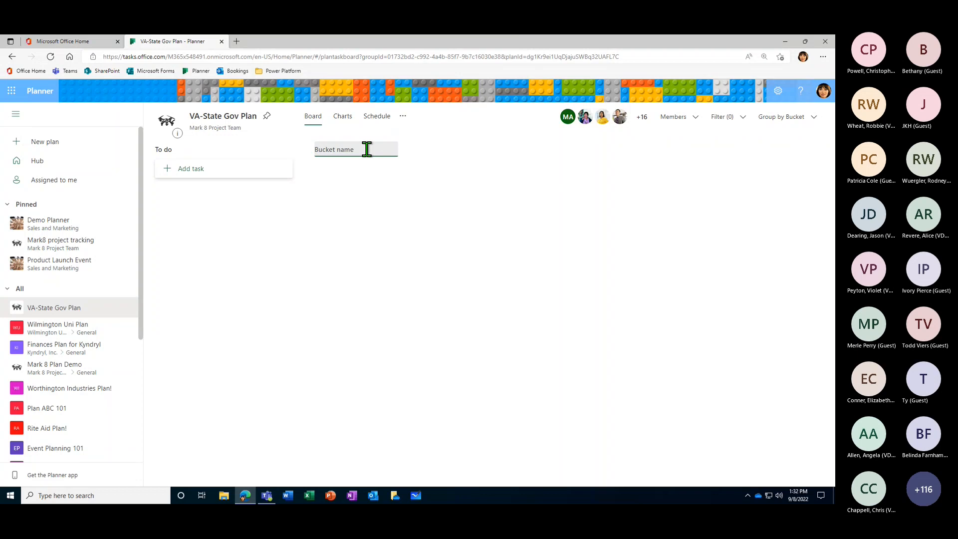
text(Reporting)
key(Return)
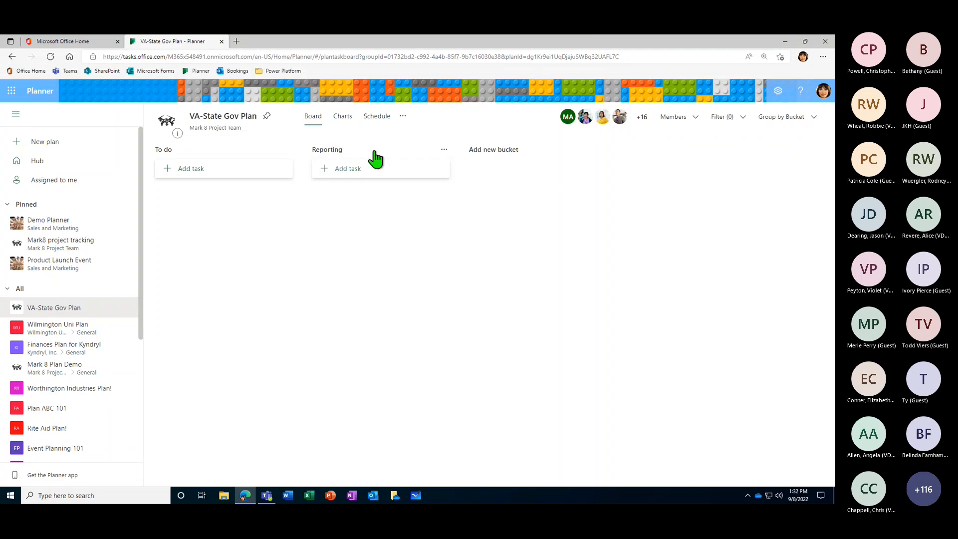
click(504, 153)
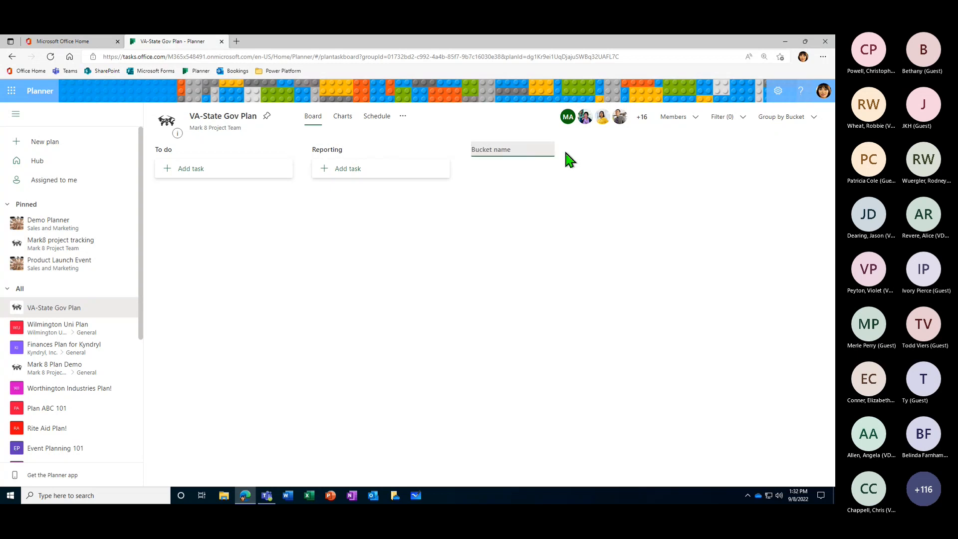
text(Finances)
key(Return)
click(646, 151)
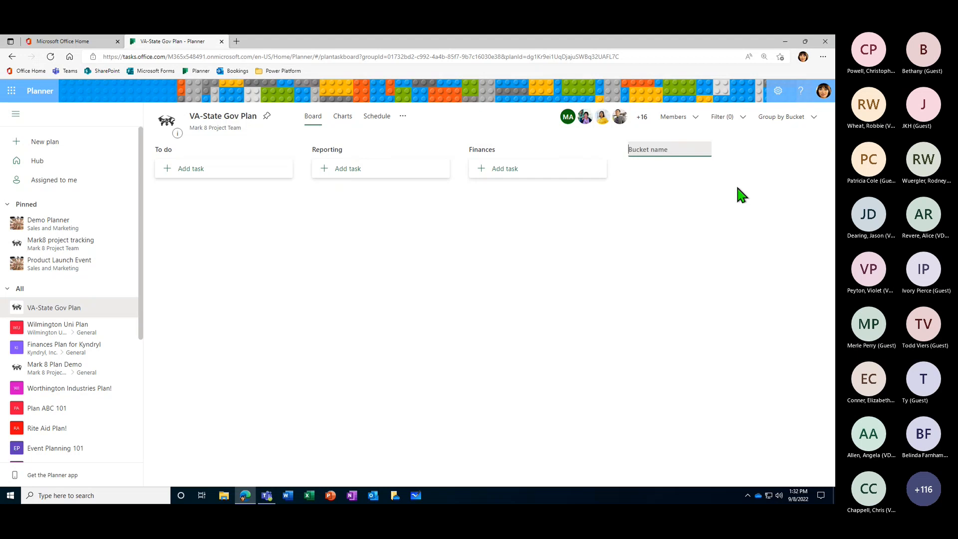
text(Training & Dev)
key(Return)
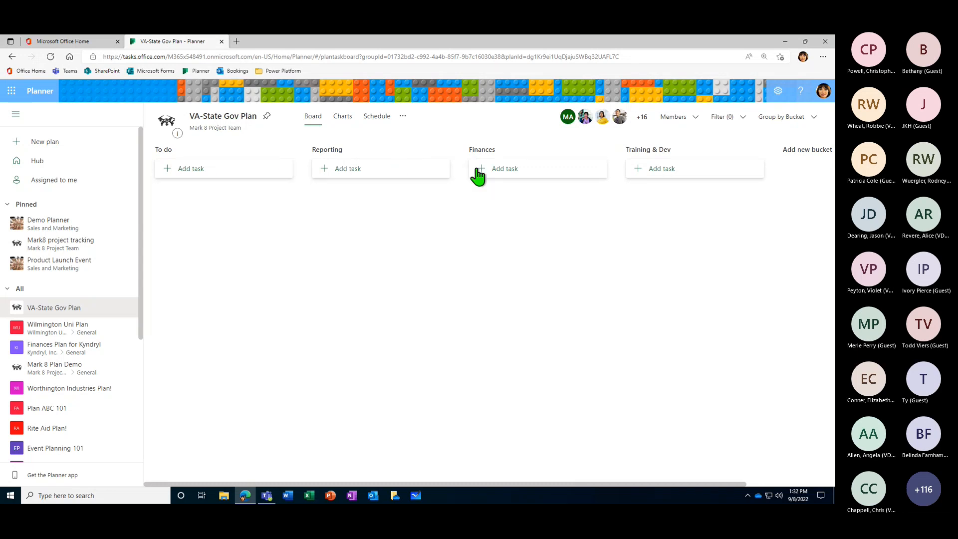
- Start a task named "Finish Q2 Report" in the Reporting bucket with a due date of 09/23
click(327, 178)
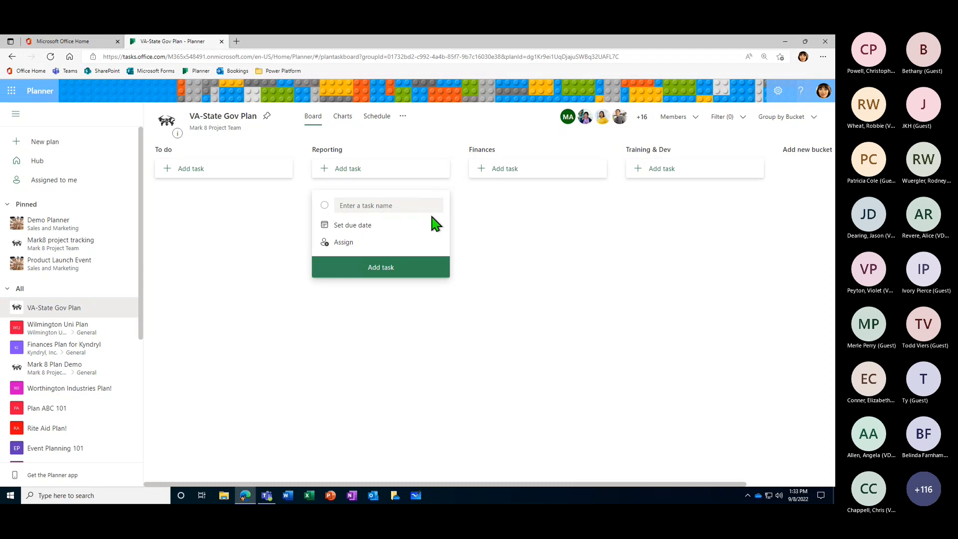
text(Finish Q2 Report)
click(342, 230)
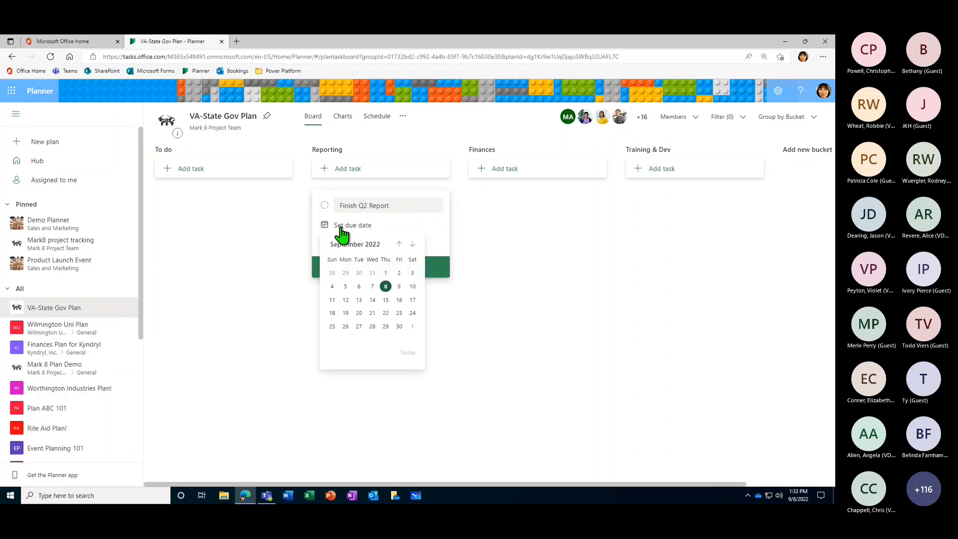
click(399, 313)
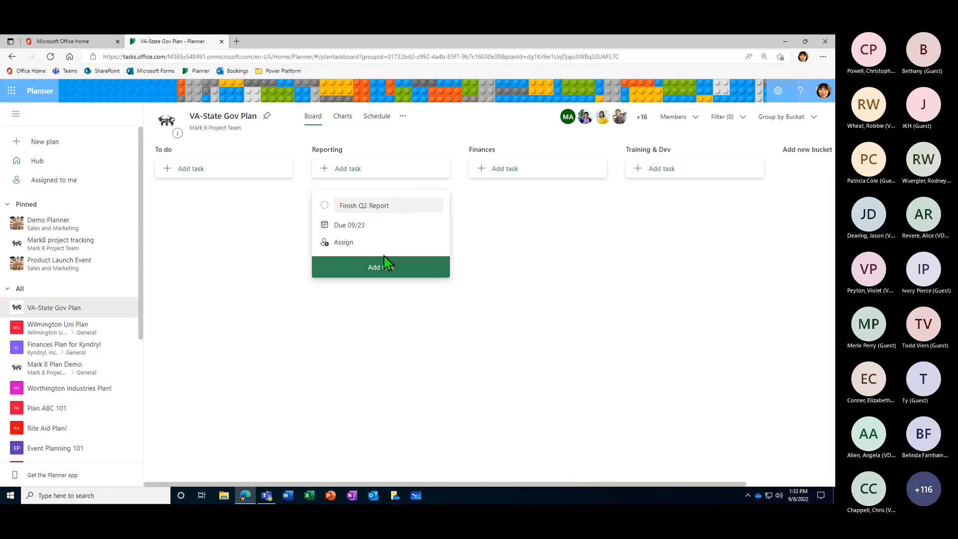
- Assign three plan members to the "Finish Q2 Report" task, add it to the bucket and close the blank task form
click(344, 245)
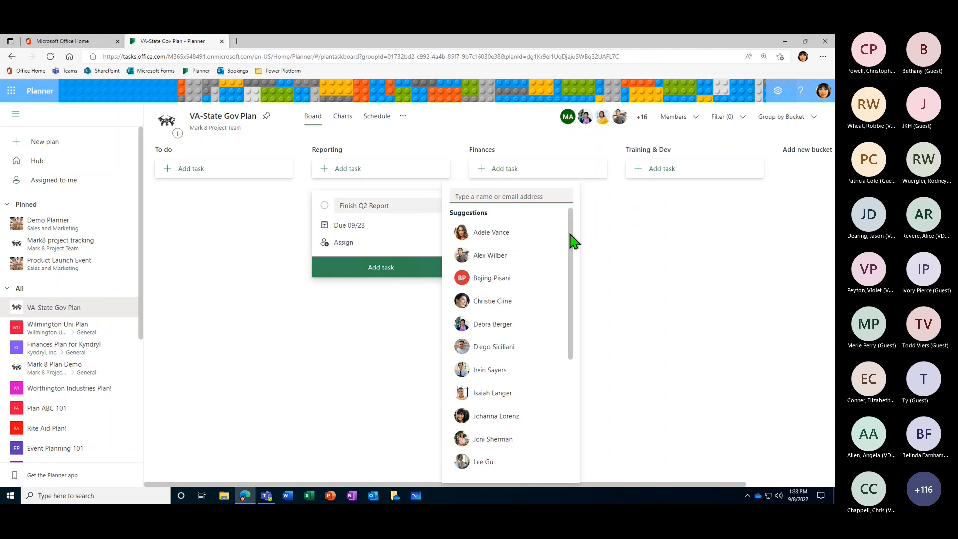
scroll(569, 265, down, 1)
drag(568, 272, 562, 225)
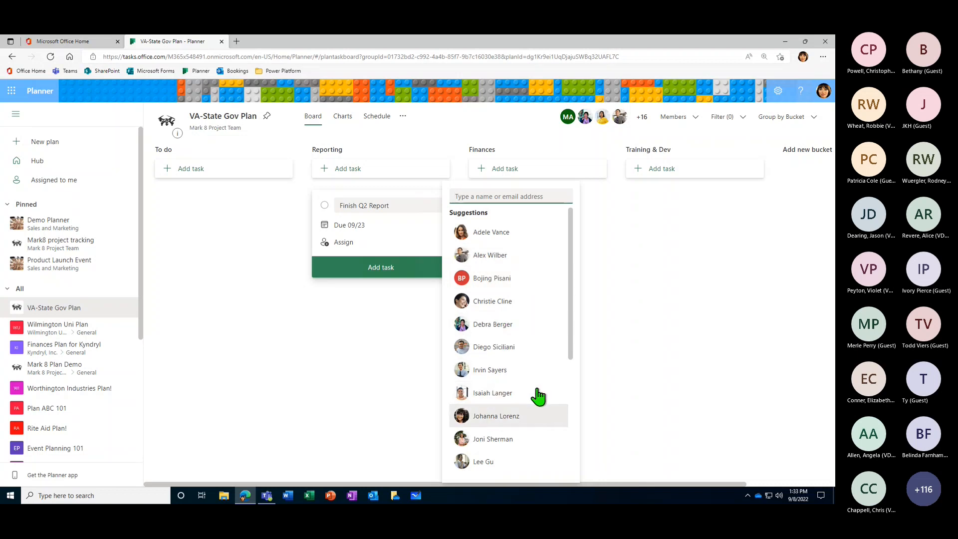
scroll(533, 345, down, 3)
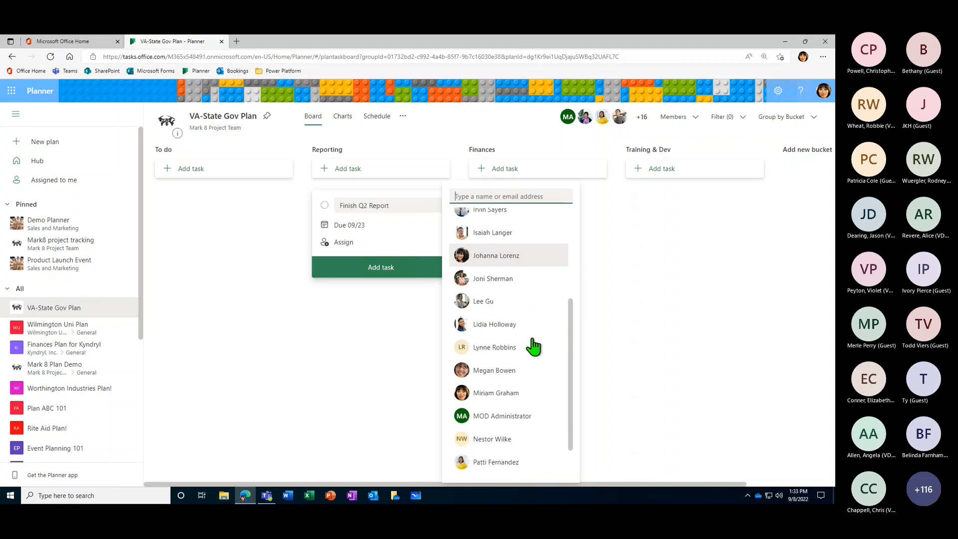
click(494, 440)
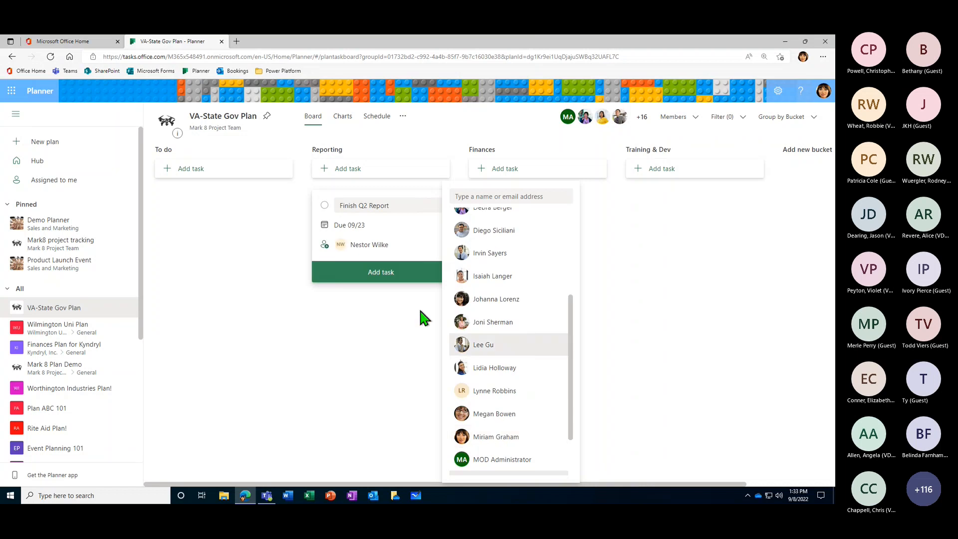
scroll(513, 371, up, 3)
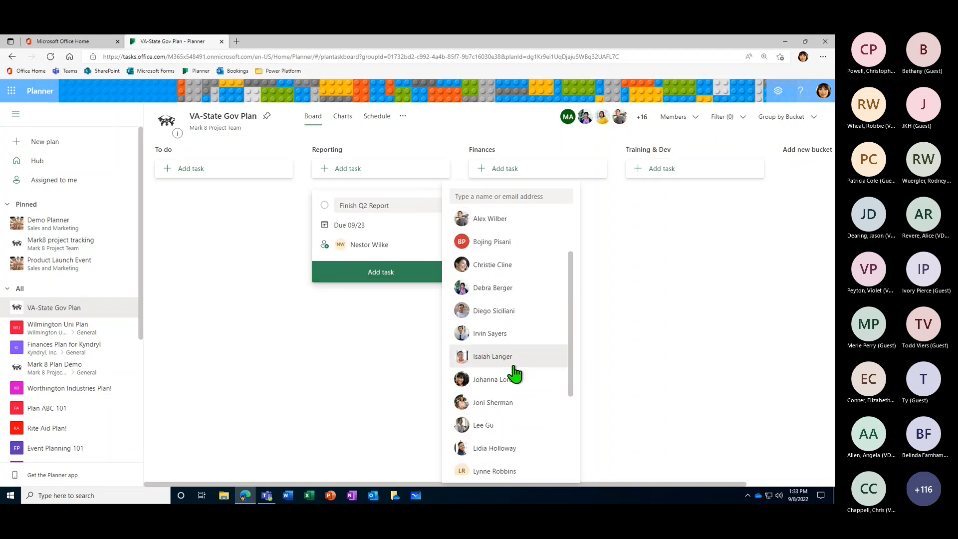
scroll(514, 388, down, 2)
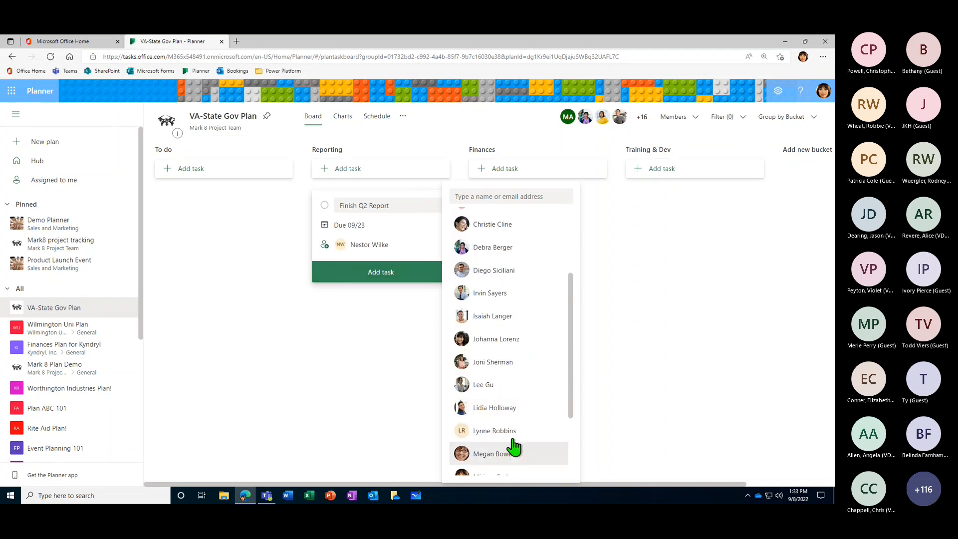
click(501, 365)
scroll(508, 368, up, 1)
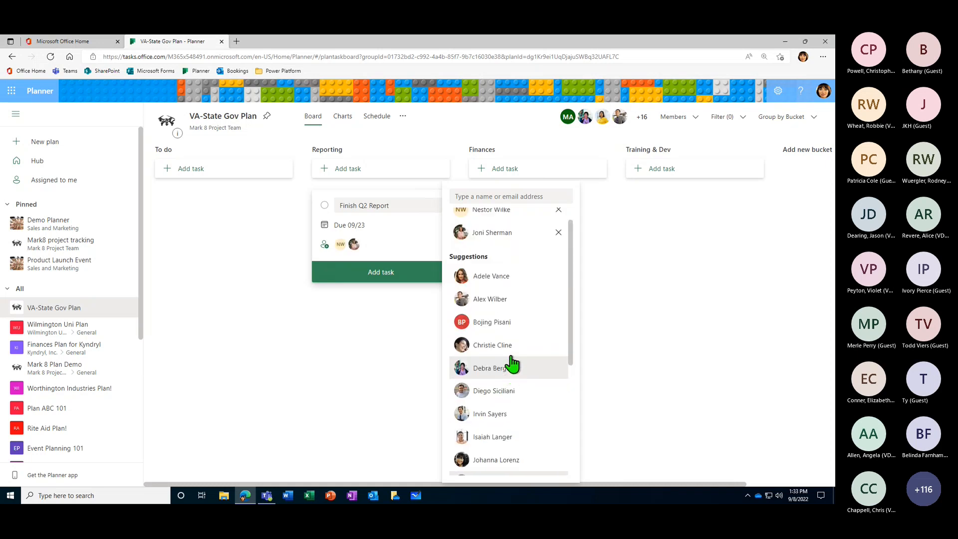
click(491, 299)
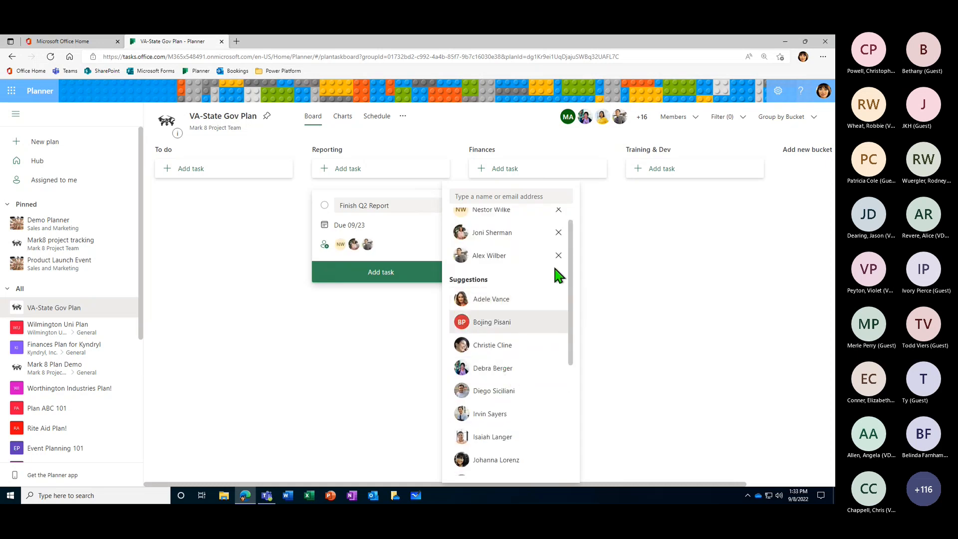
scroll(538, 330, up, 1)
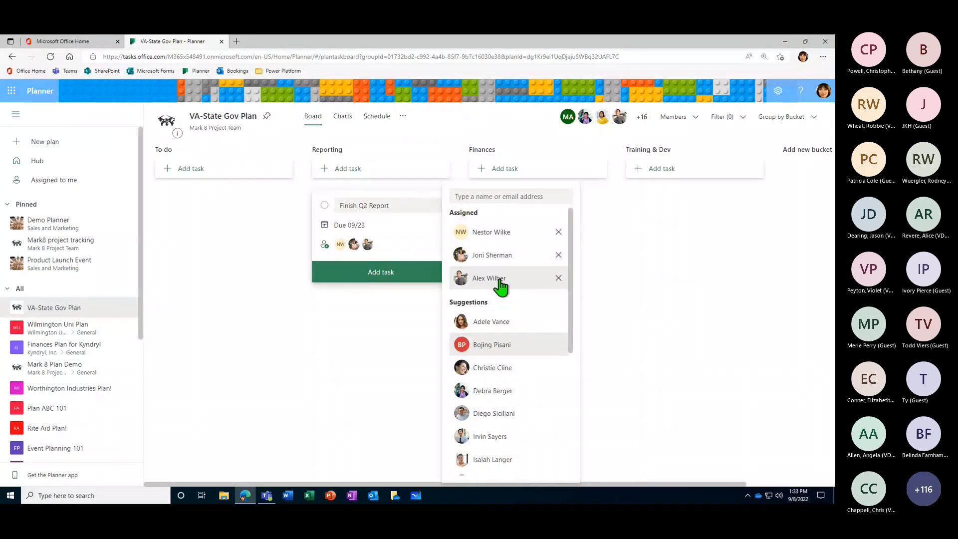
click(406, 230)
click(472, 236)
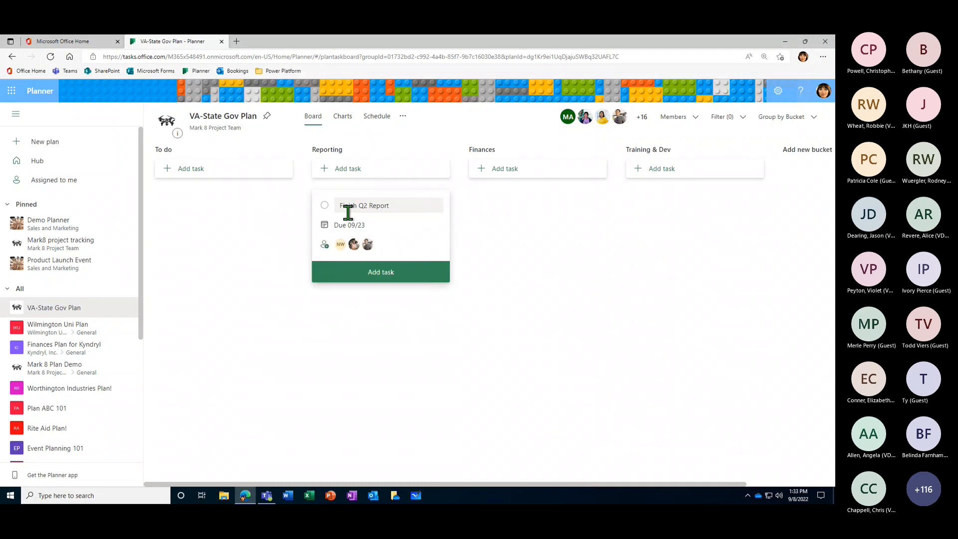
click(374, 272)
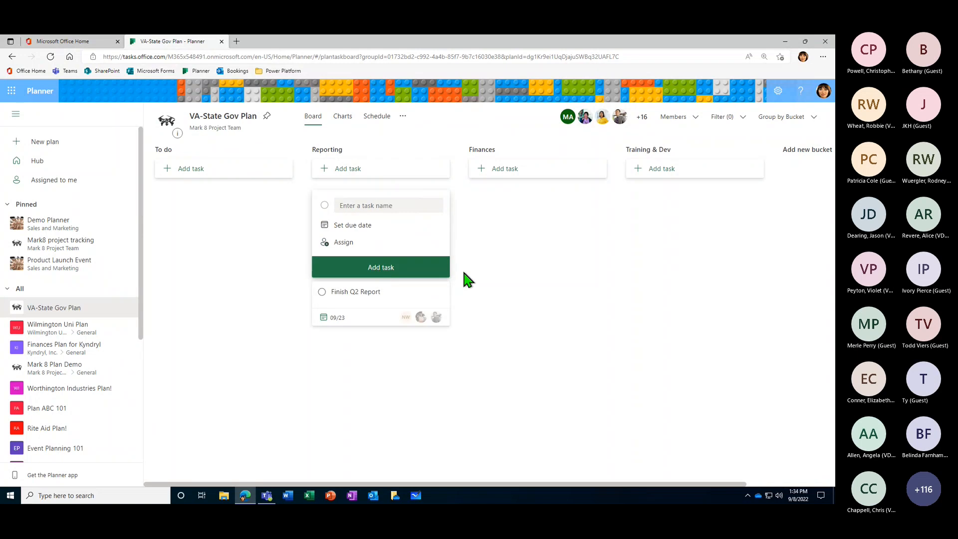
click(476, 249)
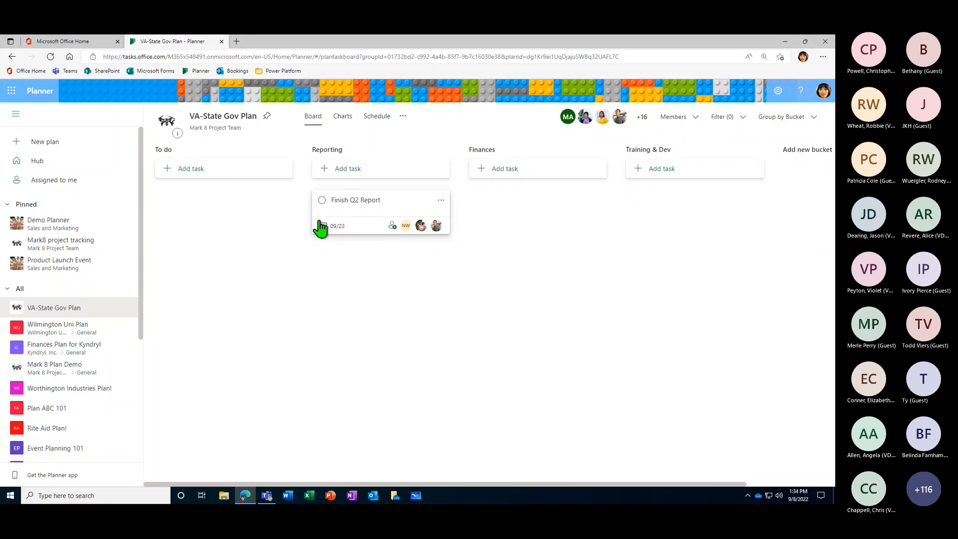
- Open the details of the "Finish Q2 Report" task in the Reporting bucket, leaving its title as is
click(397, 204)
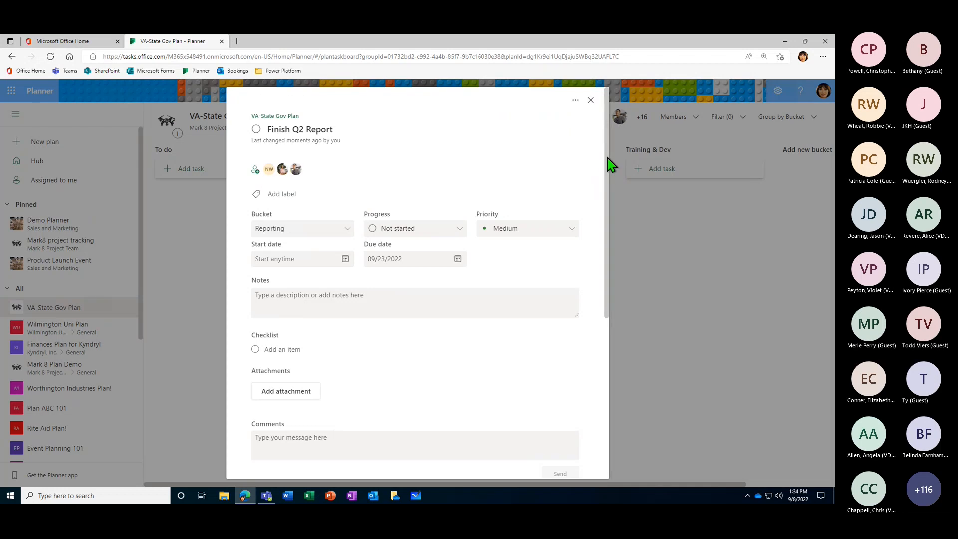
mouse_move(609, 164)
mouse_down()
mouse_move(613, 294)
mouse_move(614, 148)
mouse_up()
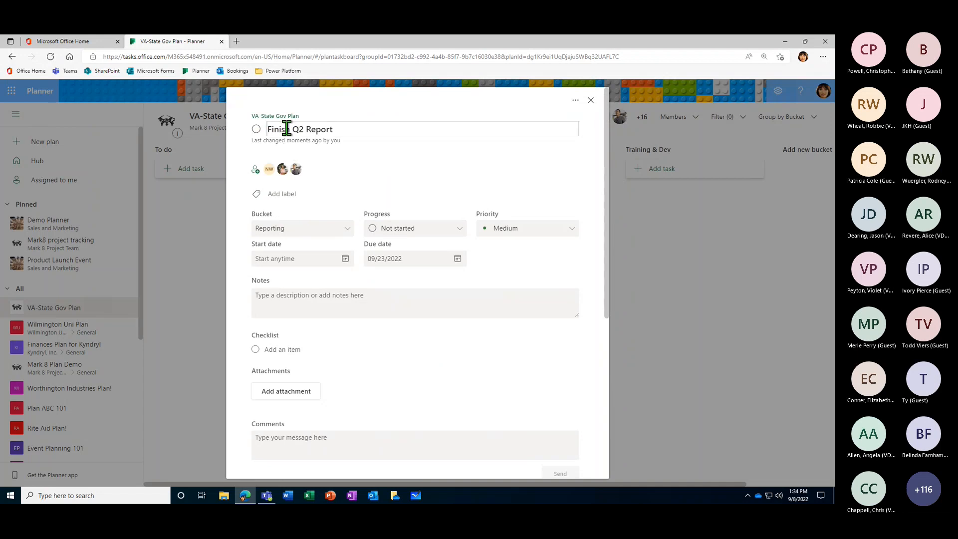
click(338, 129)
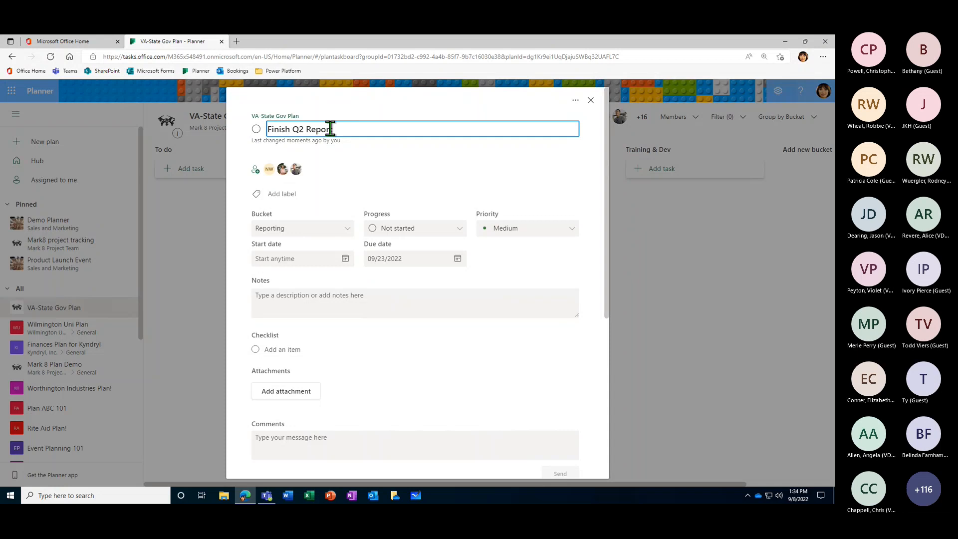
click(347, 150)
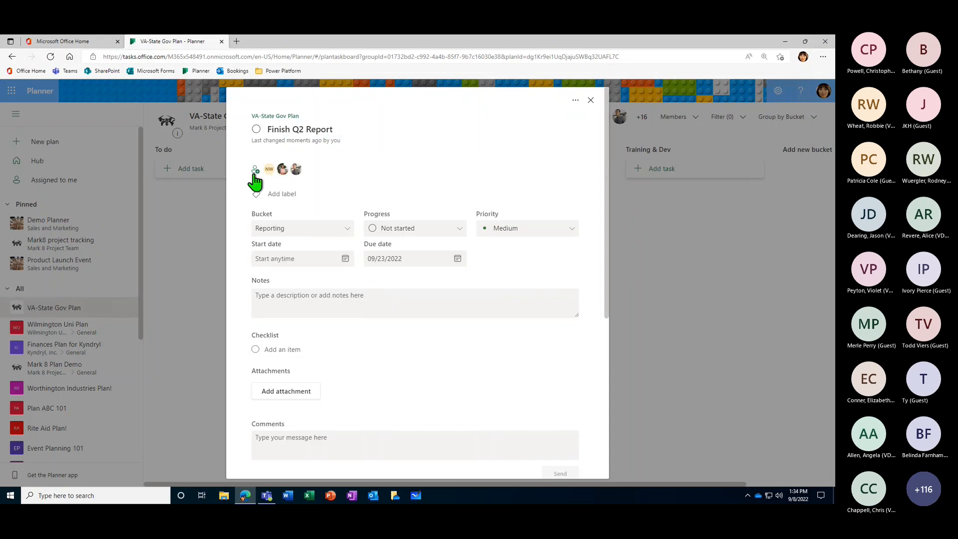
- Rename the red label "Data" and apply it to the "Finish Q2 Report" task
click(293, 197)
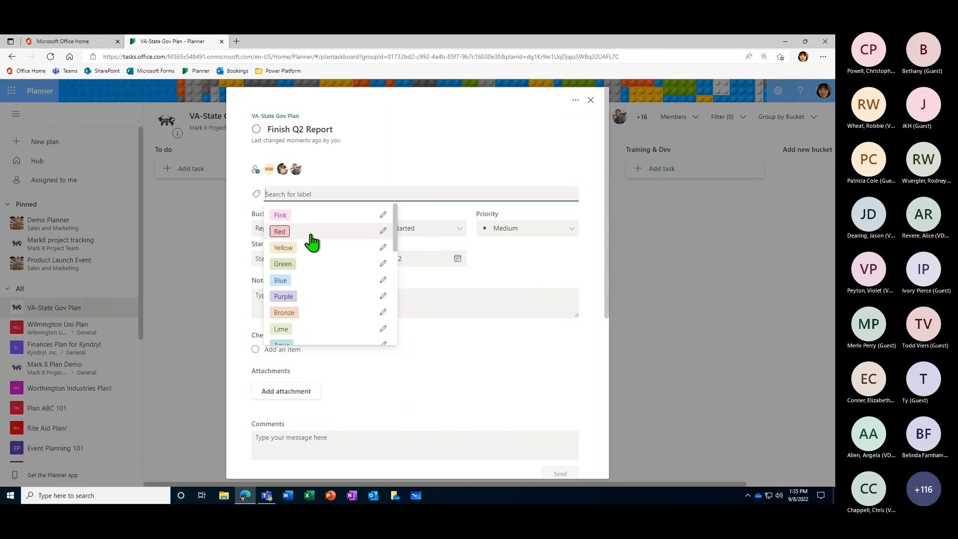
click(383, 231)
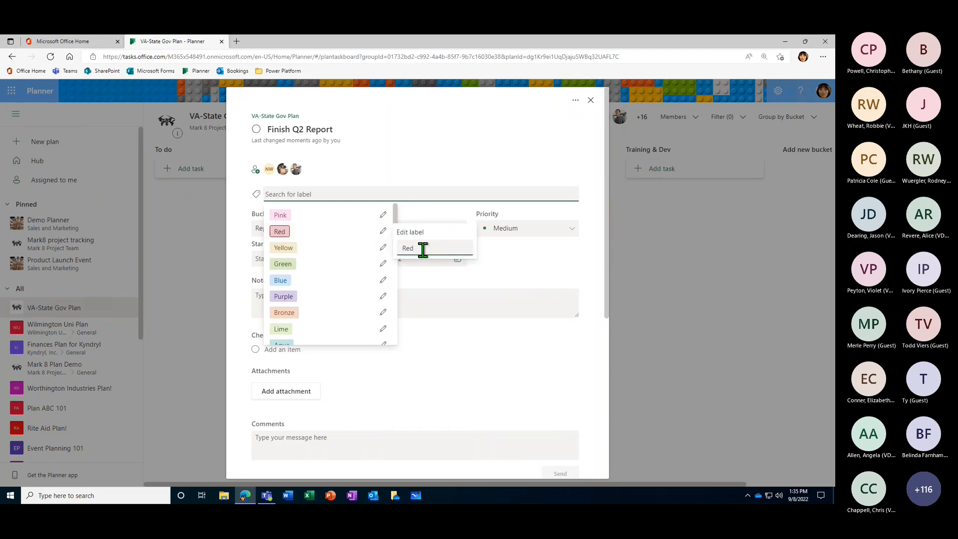
double_click(402, 249)
text(Data)
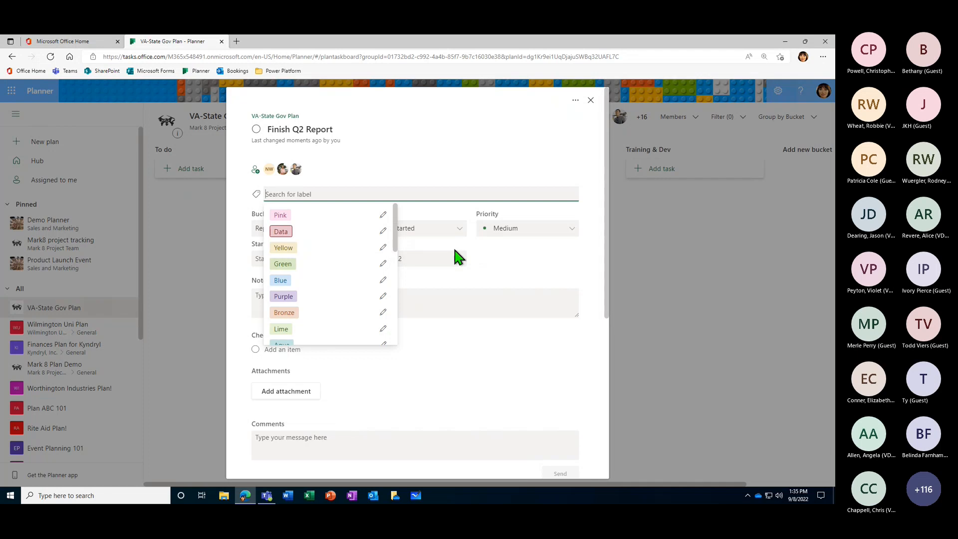
key(Return)
click(281, 232)
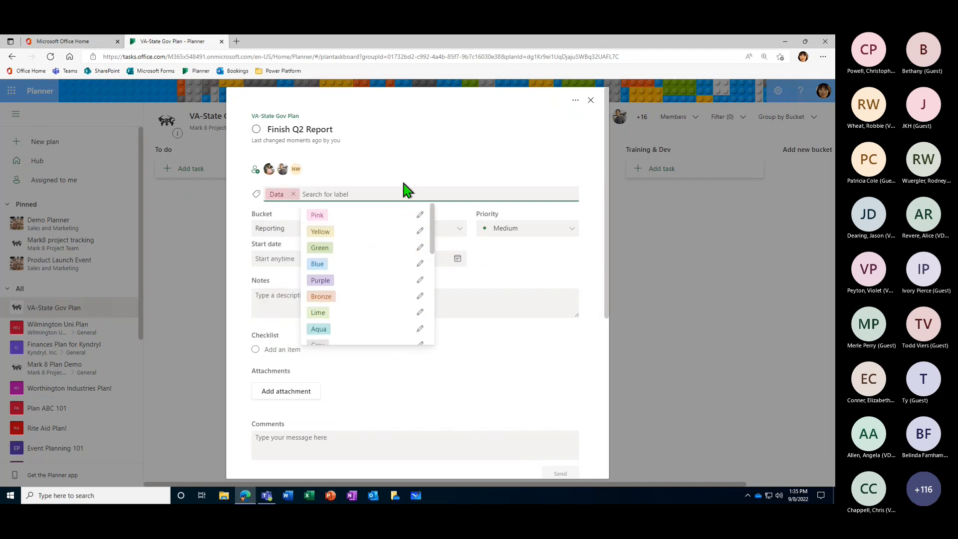
scroll(434, 248, down, 1)
drag(435, 248, 436, 227)
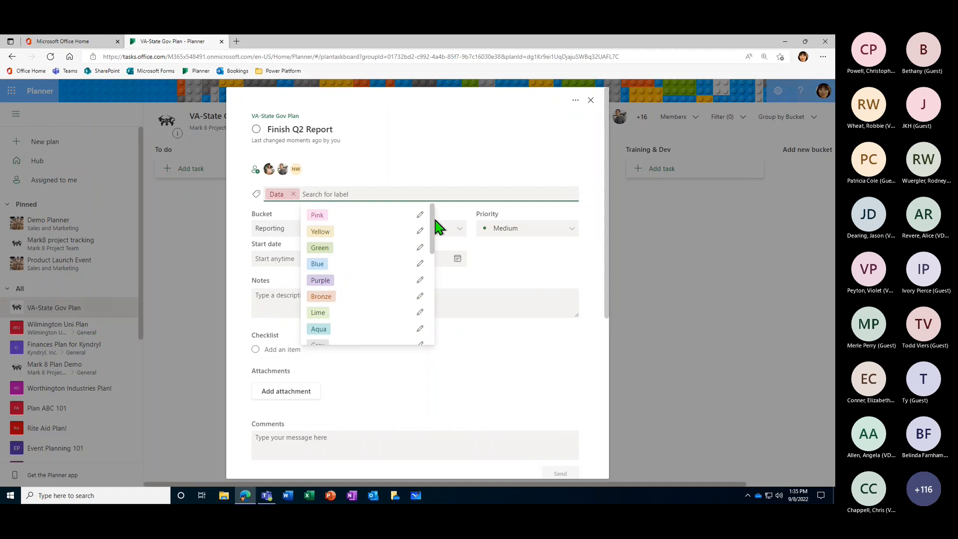
click(592, 199)
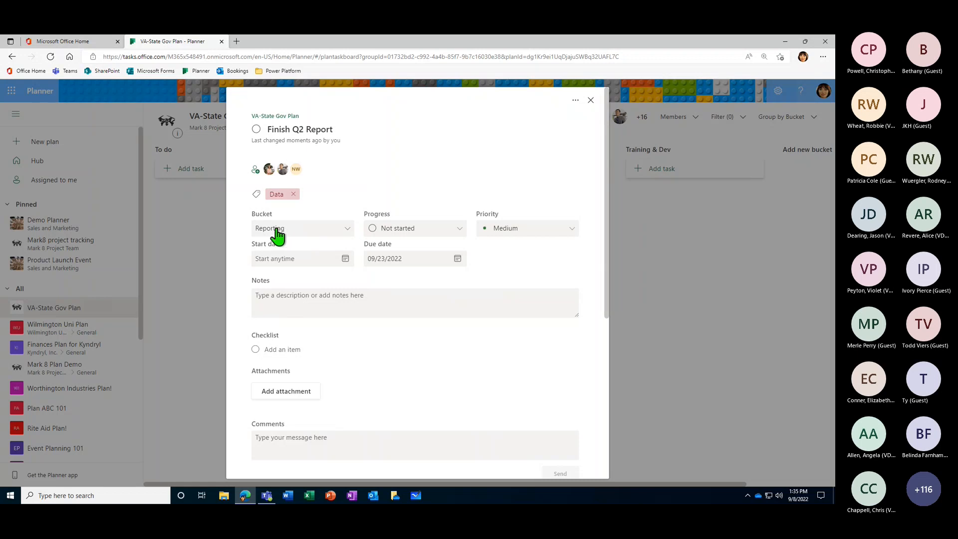
- Move the task to the To do bucket, on to Training & Dev, and back to Reporting from its details
click(348, 232)
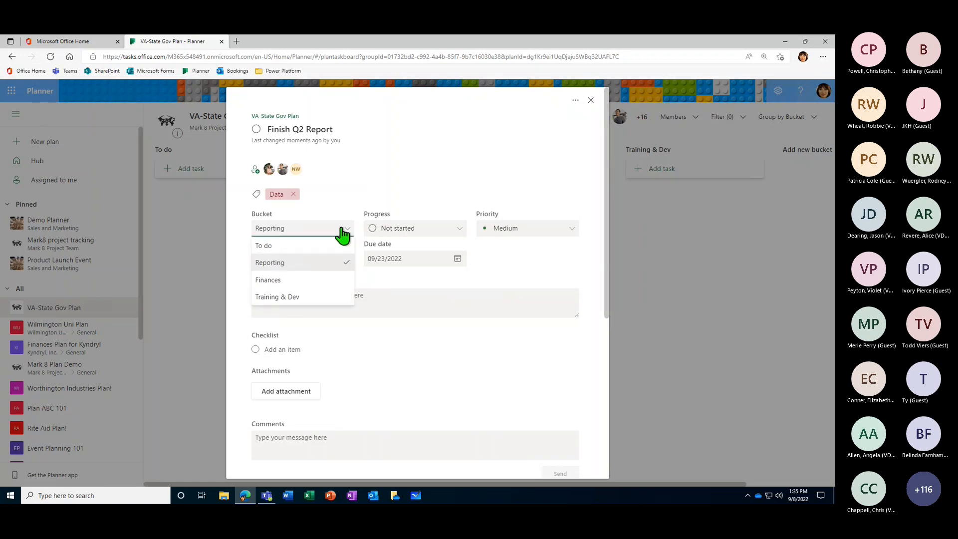
click(269, 247)
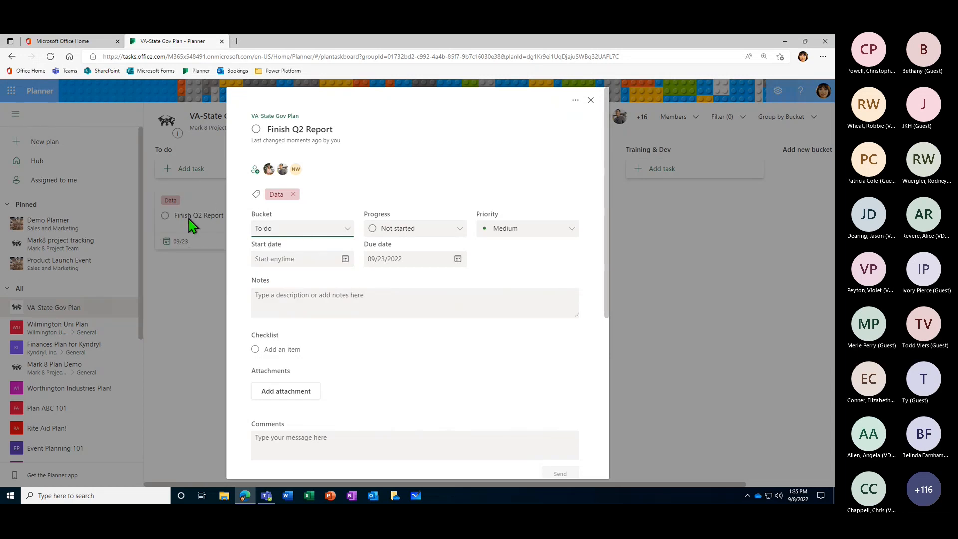
click(206, 219)
click(348, 229)
click(293, 298)
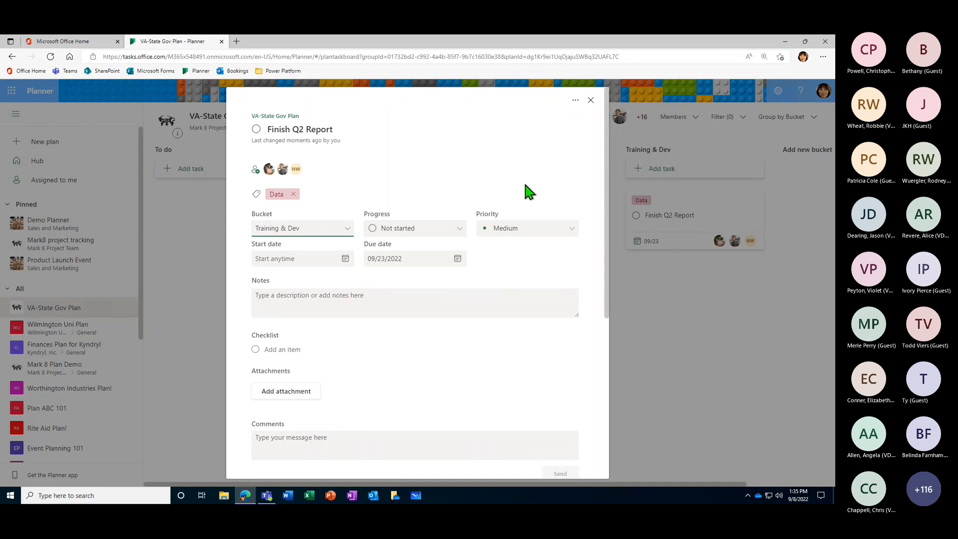
click(336, 232)
click(287, 264)
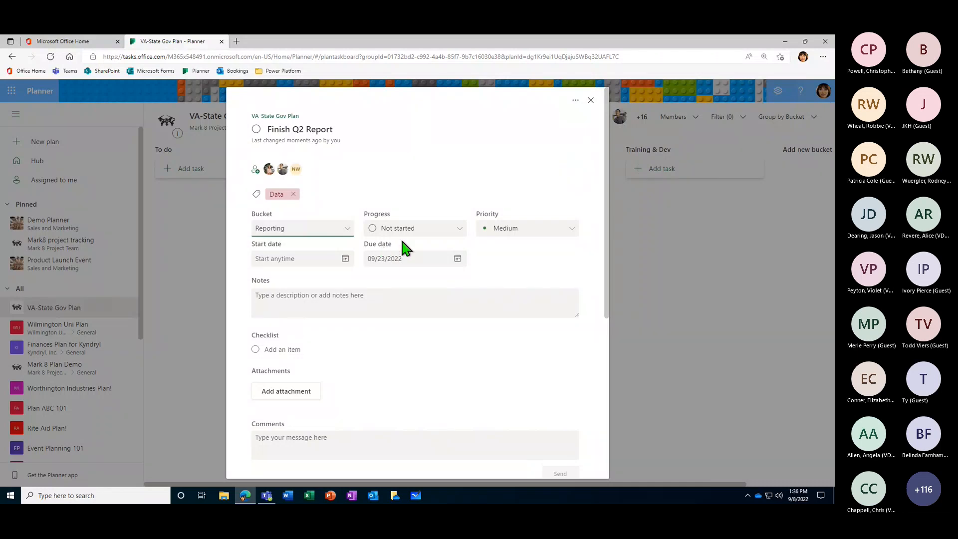
- Set the task's progress to In progress and close its details
click(379, 216)
click(456, 232)
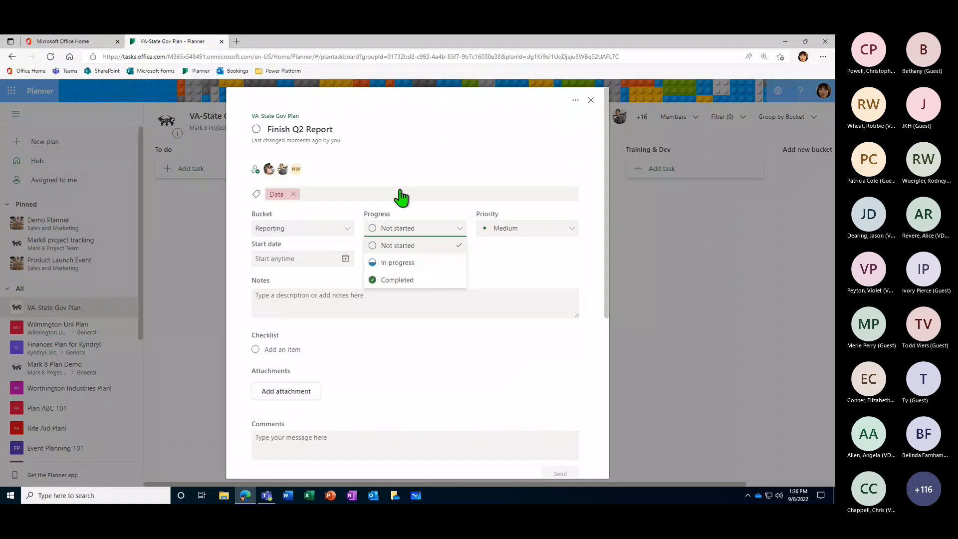
click(402, 264)
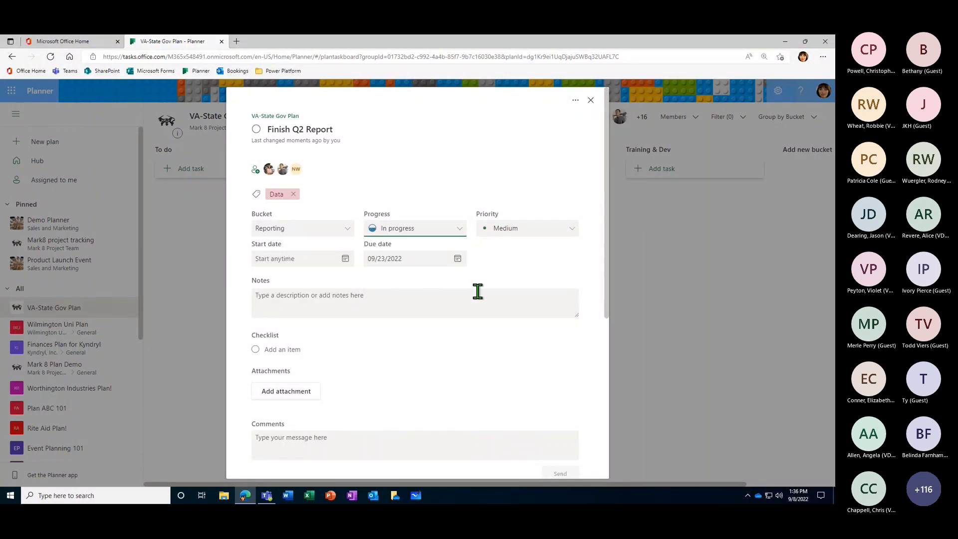
click(457, 229)
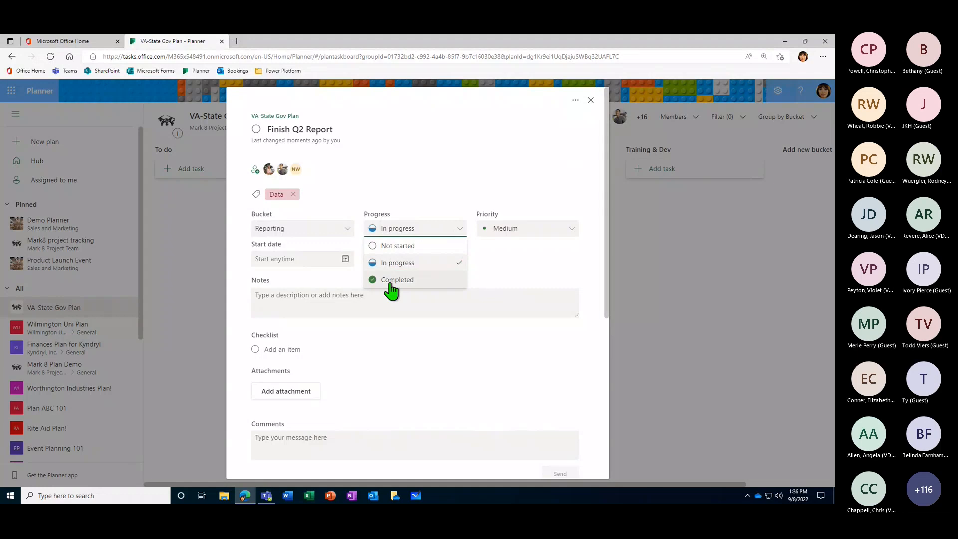
click(511, 253)
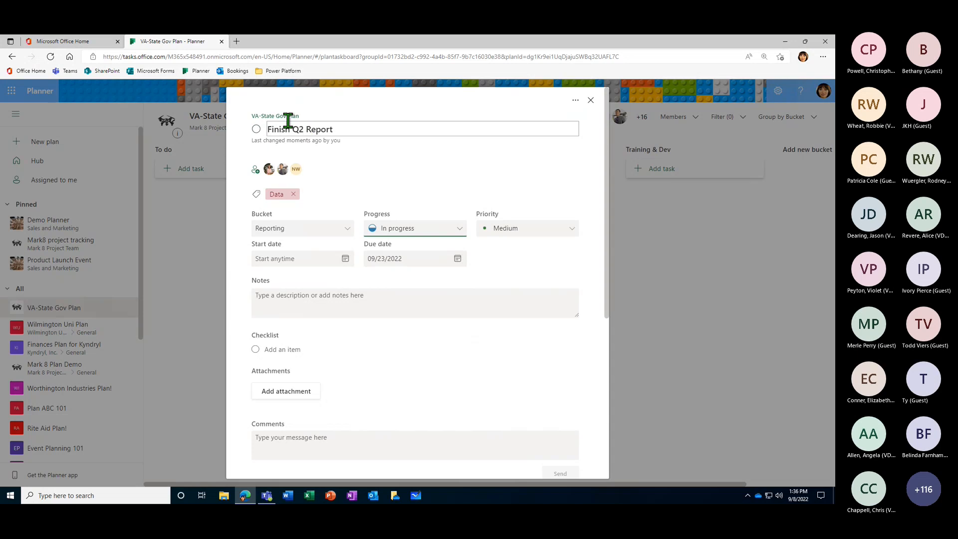
click(661, 282)
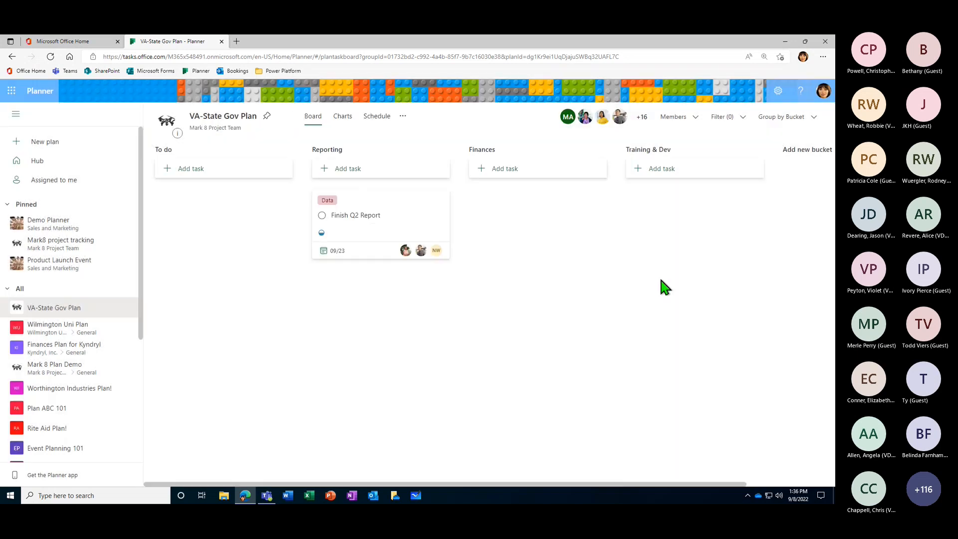
- Mark the "Finish Q2 Report" task complete on the board and reopen it from the Reporting bucket's completed tasks
click(322, 216)
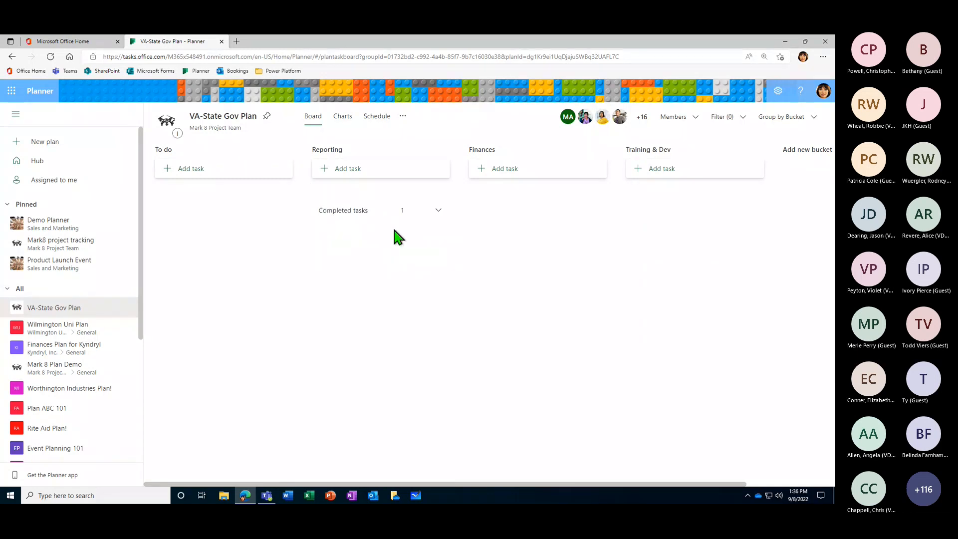
click(439, 211)
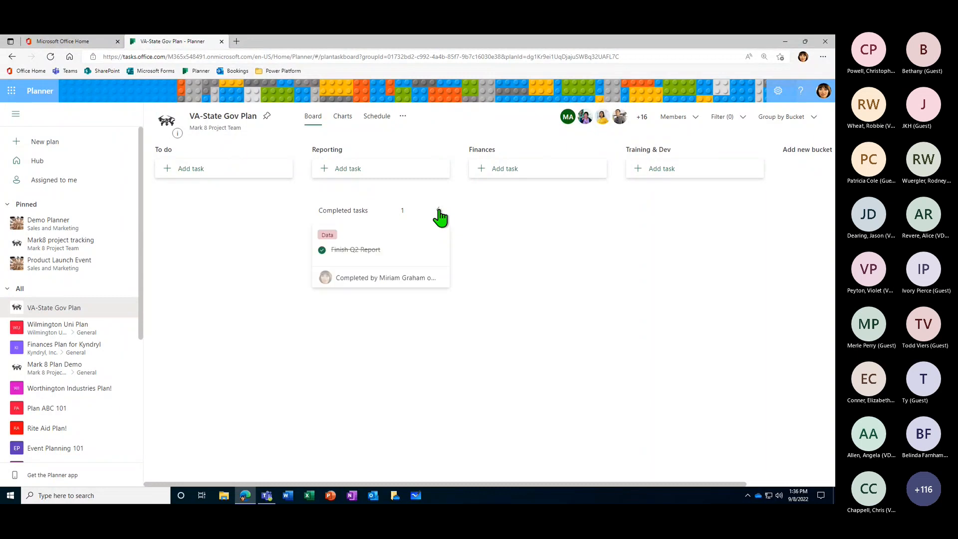
click(322, 250)
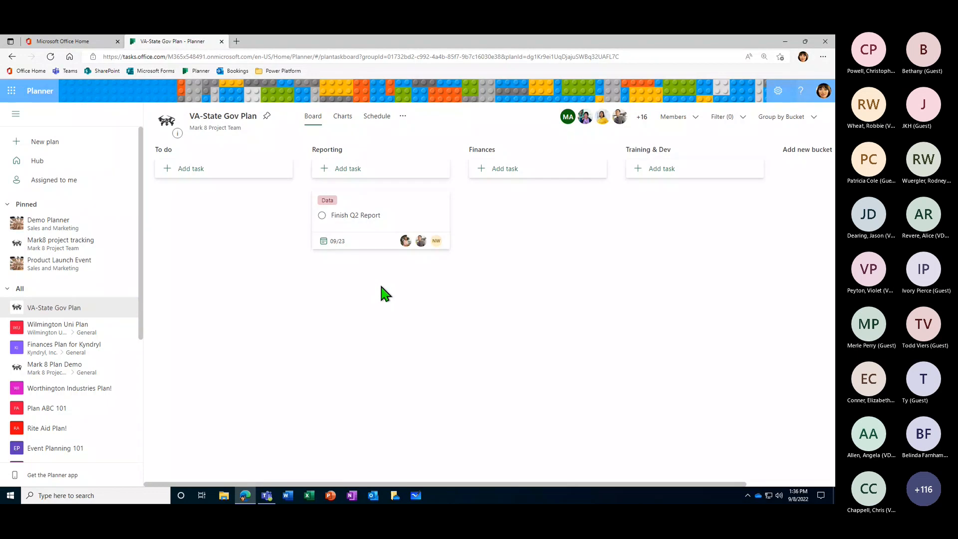
- Reopen the "Finish Q2 Report" task's details and set its priority to Important and start date to 09/09/2022
drag(365, 222, 409, 224)
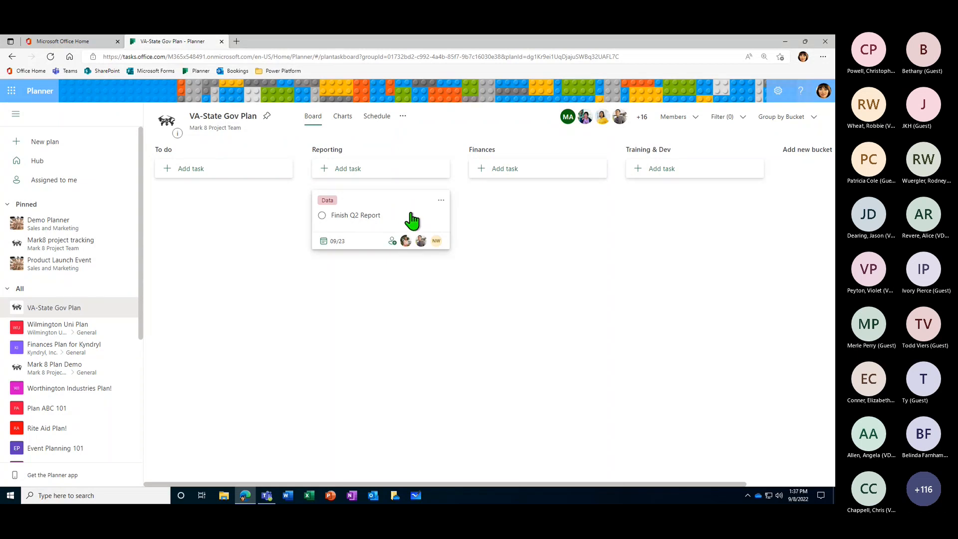
mouse_move(406, 220)
mouse_down()
mouse_move(325, 236)
mouse_move(252, 223)
mouse_move(359, 231)
mouse_move(627, 222)
mouse_move(702, 261)
mouse_move(670, 233)
mouse_move(394, 224)
mouse_move(399, 229)
mouse_up()
click(398, 220)
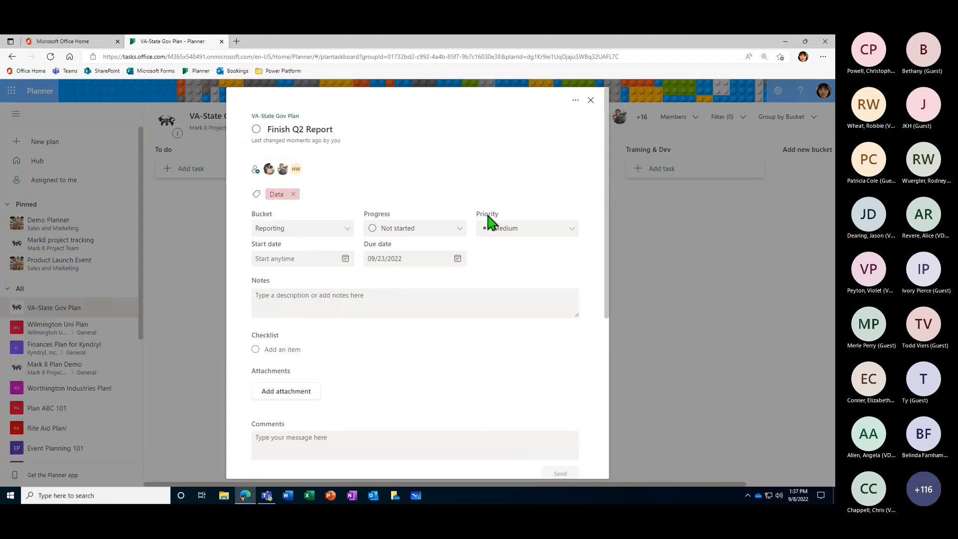
click(573, 233)
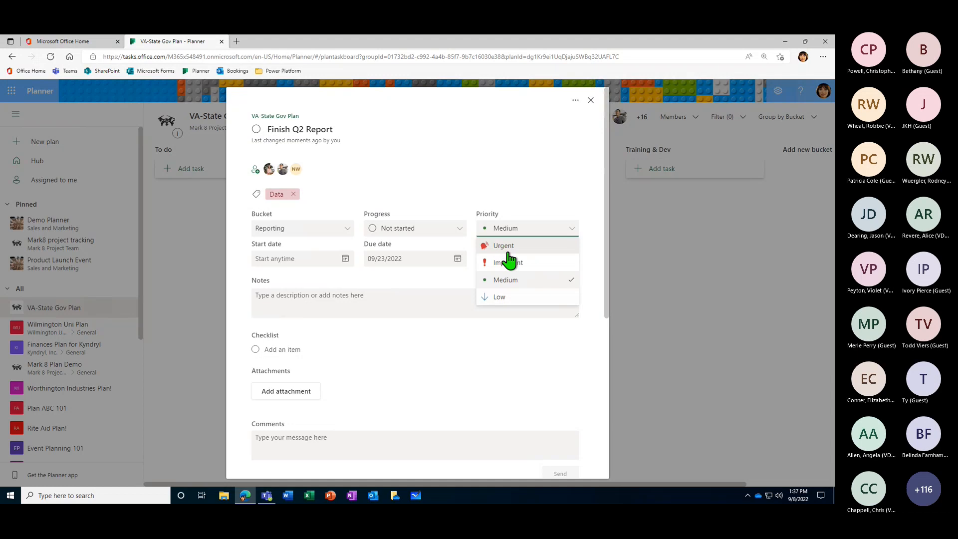
key(ctrl)
click(527, 264)
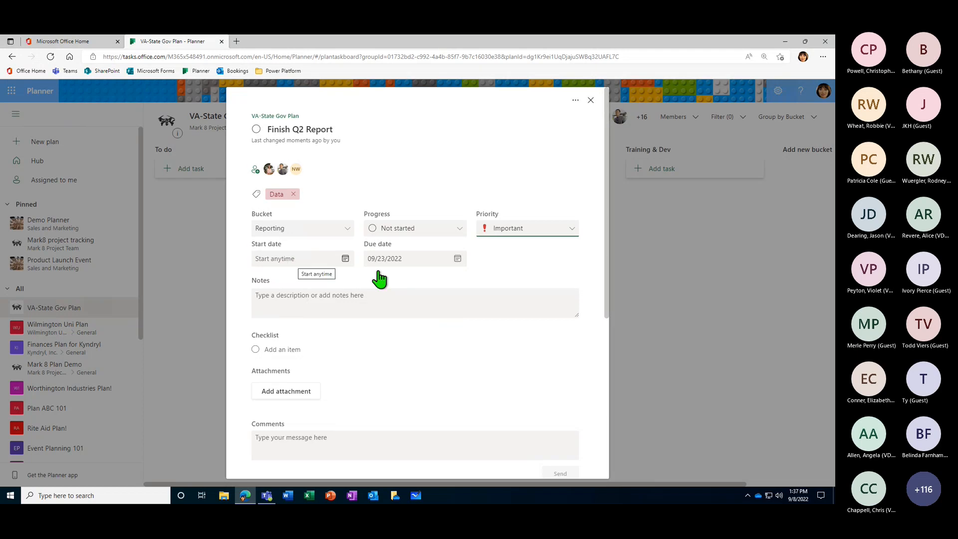
click(330, 263)
click(332, 324)
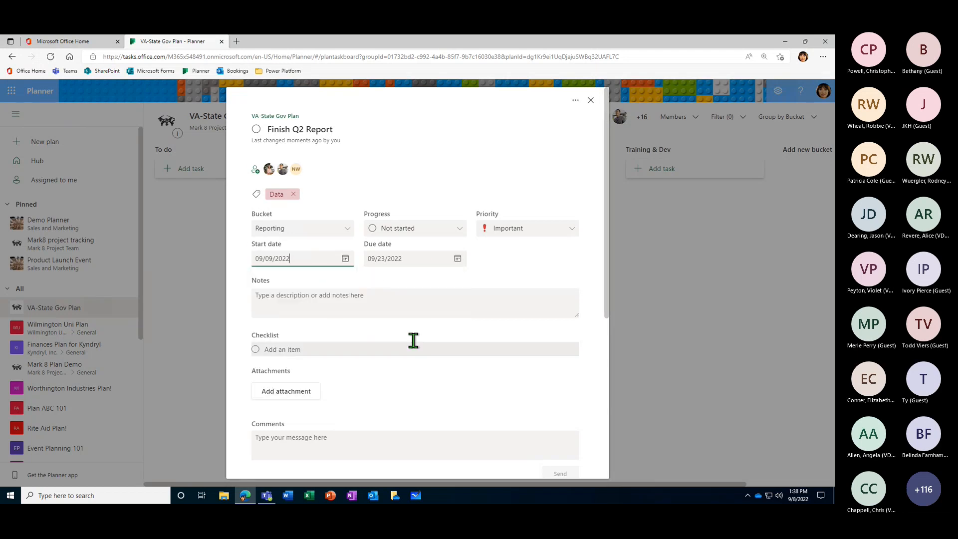
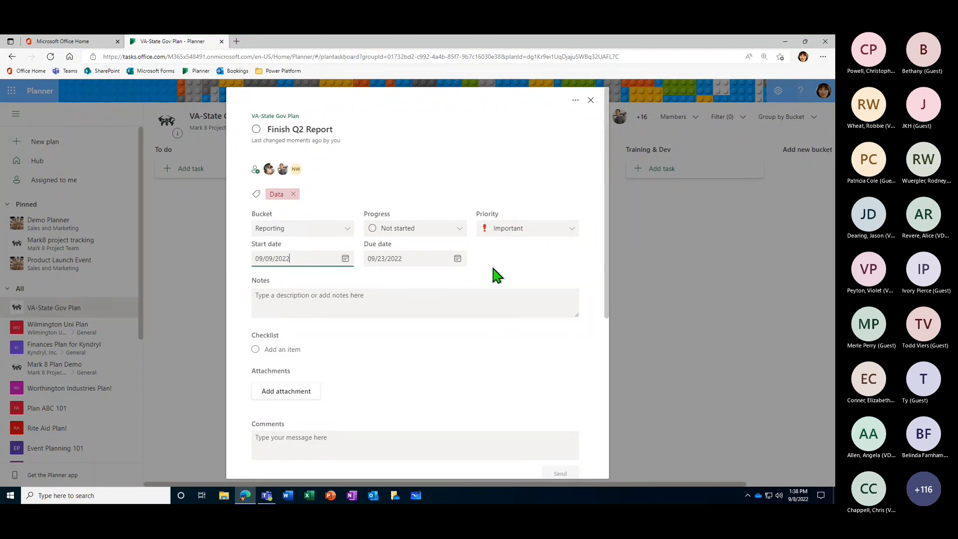
- Add the note "Make sure to create an excel sheet for this report!" to the task, and enlarge and restore the notes field
click(497, 275)
scroll(519, 277, down, 1)
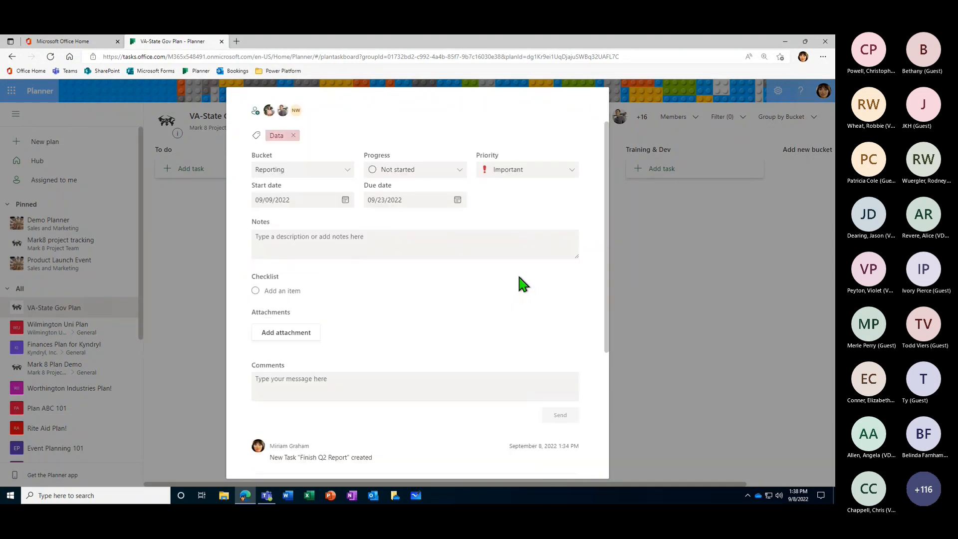
click(302, 240)
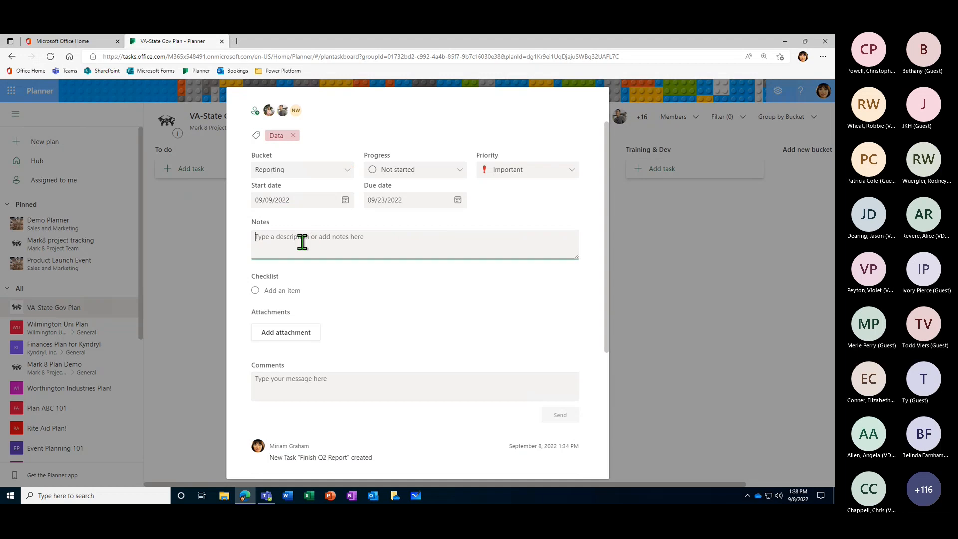
scroll(539, 268, up, 1)
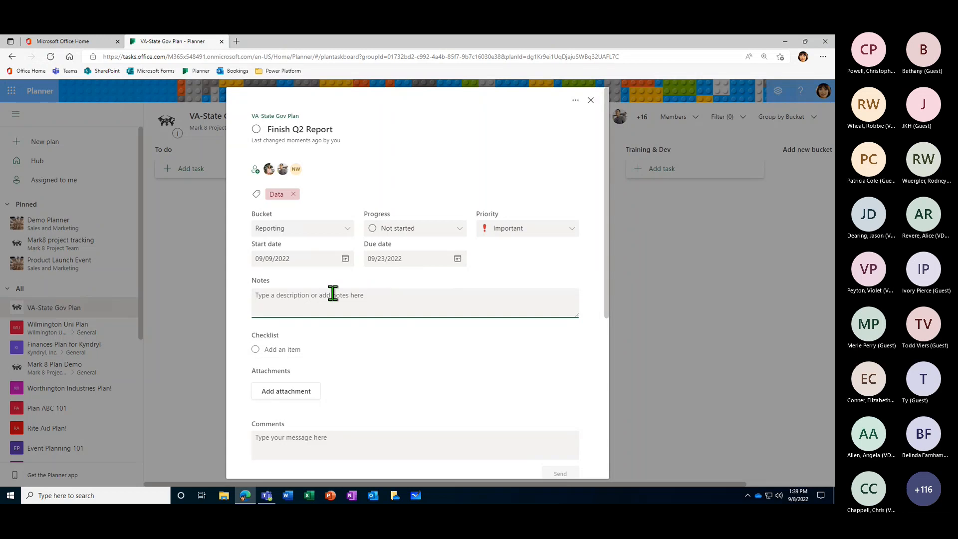
text(Make sure to create)
text(an Excel sheet for this report)
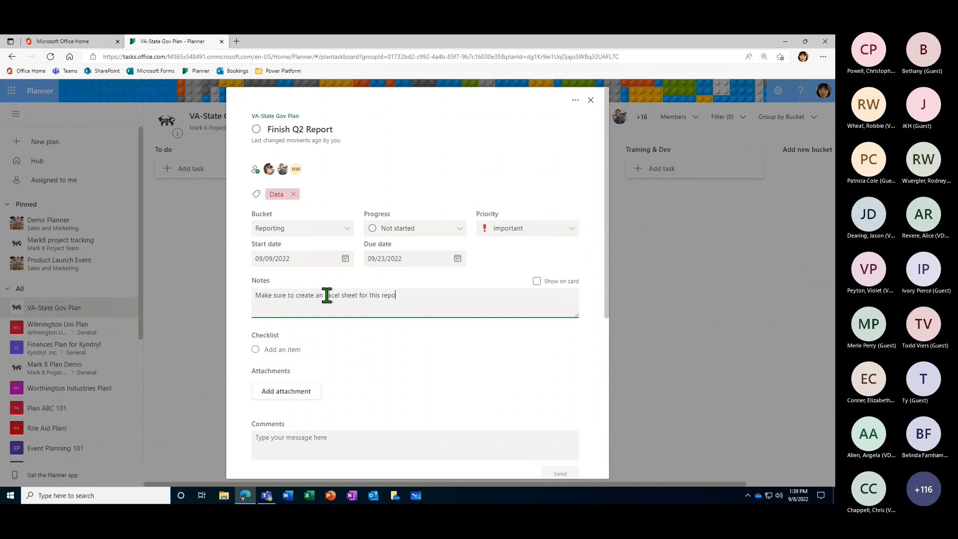
text(!)
drag(577, 315, 572, 416)
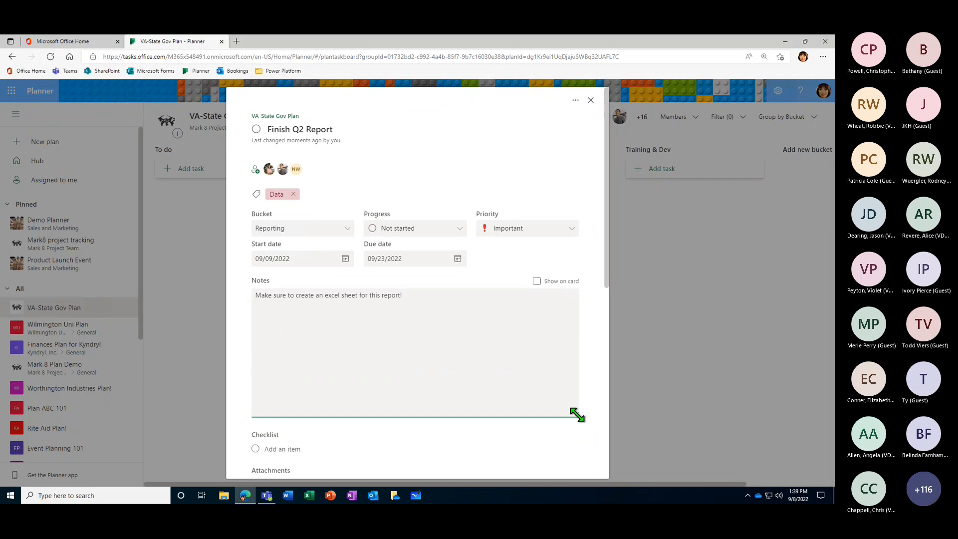
drag(577, 414, 573, 315)
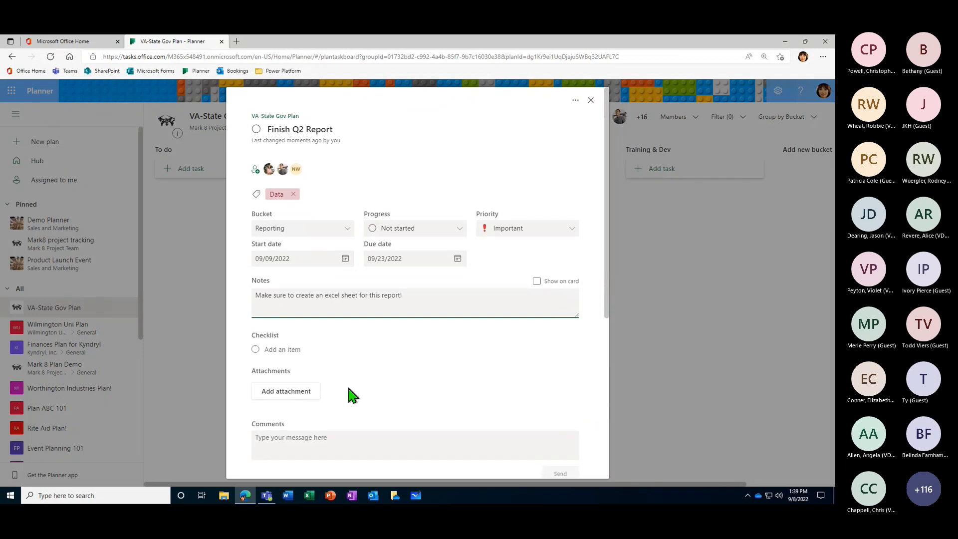
- Add the checklist items "Create excel sheet" and "Pull data from site" to the task
scroll(321, 353, down, 1)
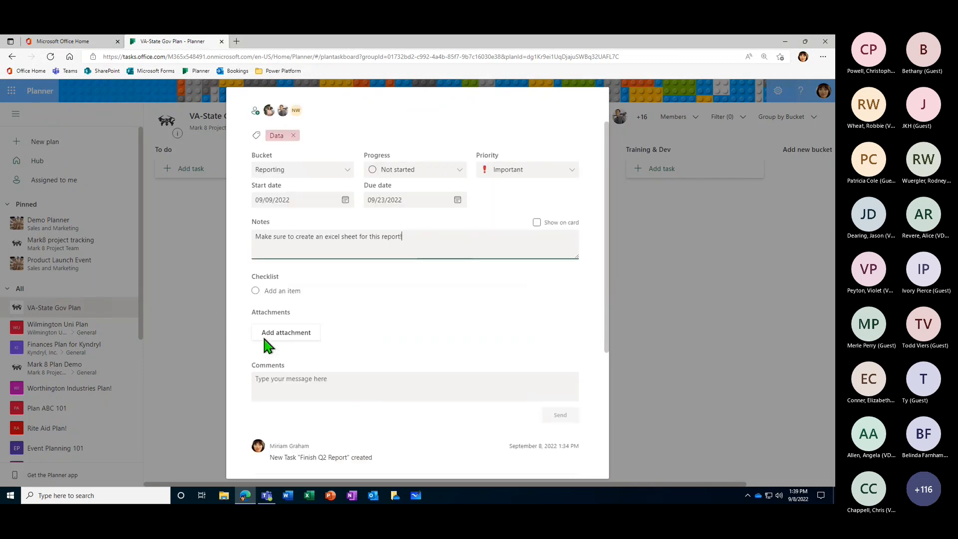
click(240, 268)
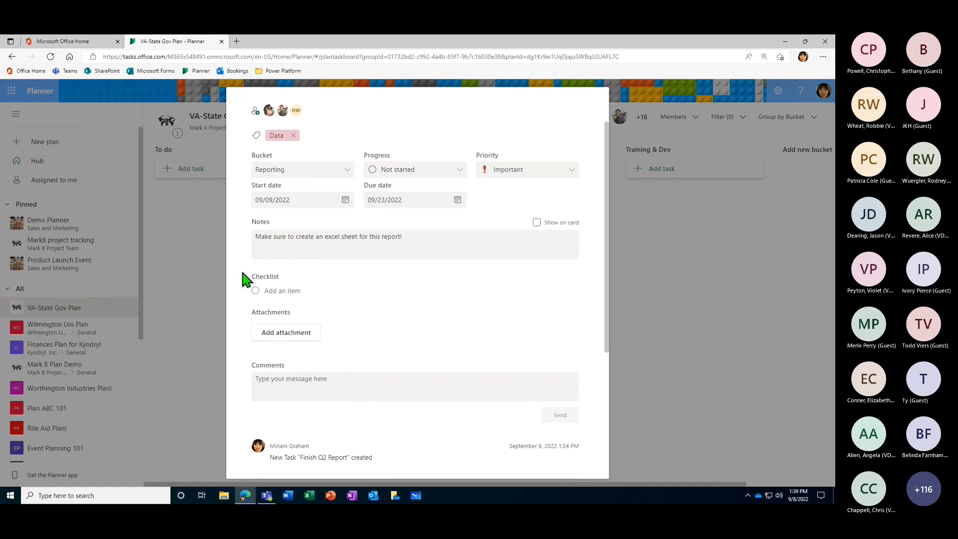
click(300, 291)
text(Create )
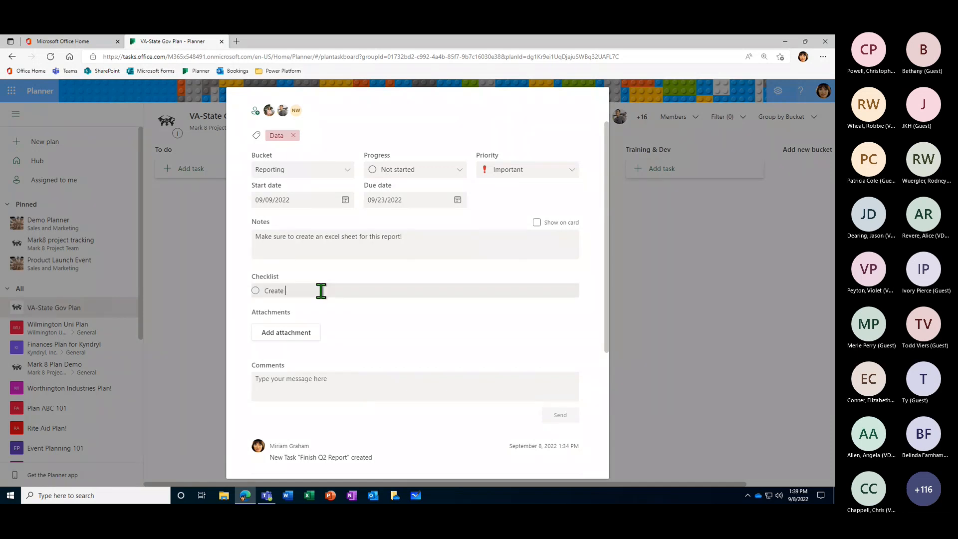
text(excel sheet)
key(Return)
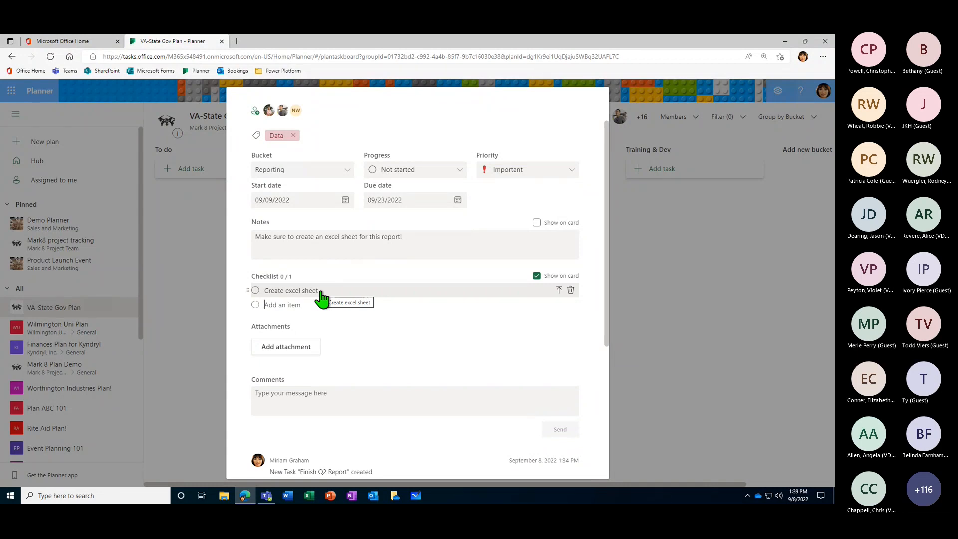
text(Pull data from site)
key(Return)
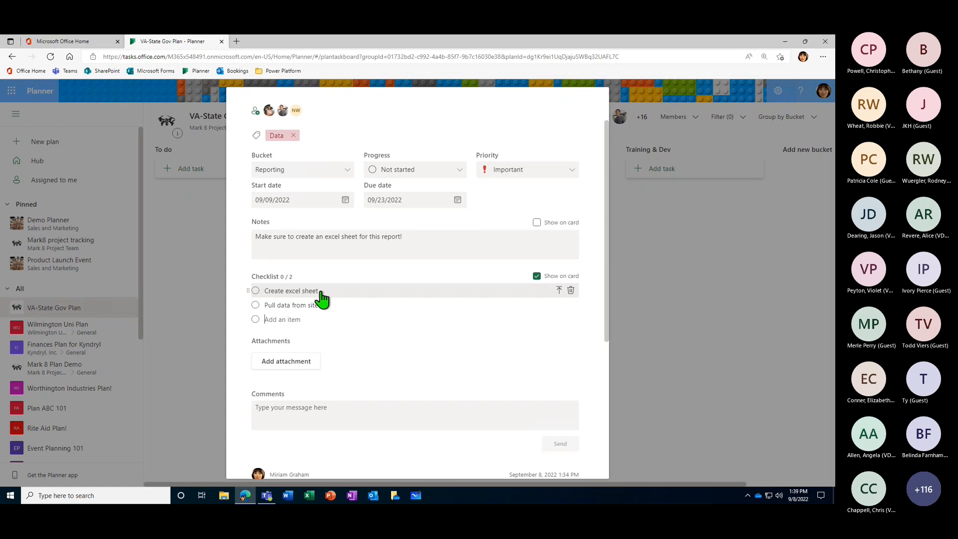
- Add two more checklist items, "Import to excel sheet" and "Complete excel sheet"
text(Add to excel shitt)
key(BackSpace)
key(BackSpace)
key(BackSpace)
key(BackSpace)
key(BackSpace)
key(BackSpace)
key(BackSpace)
key(BackSpace)
key(BackSpace)
key(BackSpace)
key(BackSpace)
key(BackSpace)
text(Import to excel sheet)
key(Return)
text(Co)
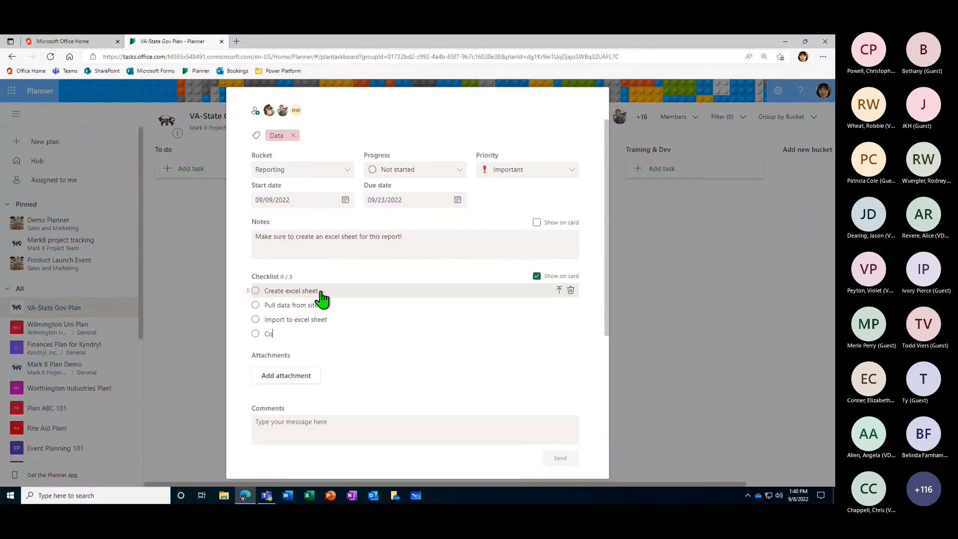
text(mplete excel sheet)
key(Return)
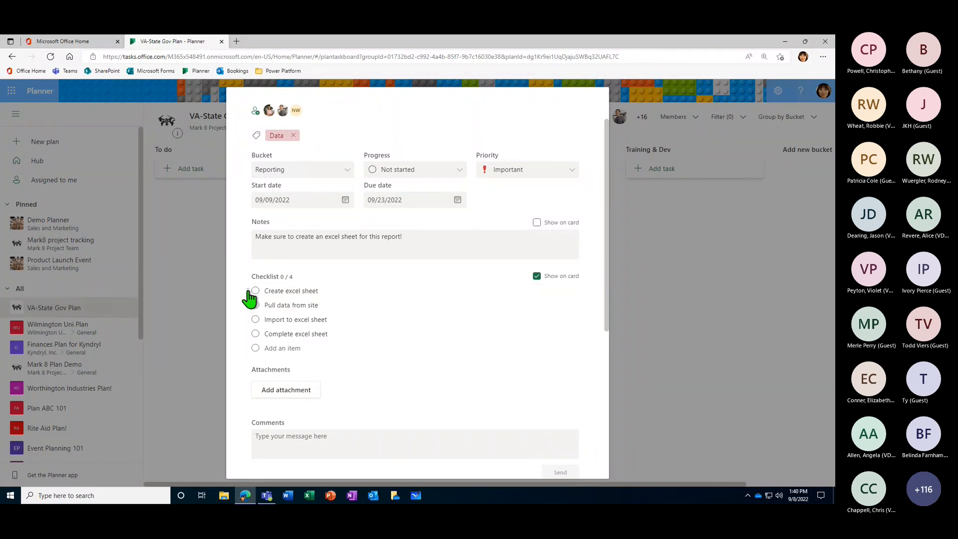
- Remove the "Complete excel sheet" checklist item, turn "Create excel sheet" into its own task, and close the task details
mouse_move(248, 291)
mouse_down()
mouse_move(246, 346)
mouse_move(249, 289)
mouse_move(256, 343)
mouse_move(250, 291)
mouse_up()
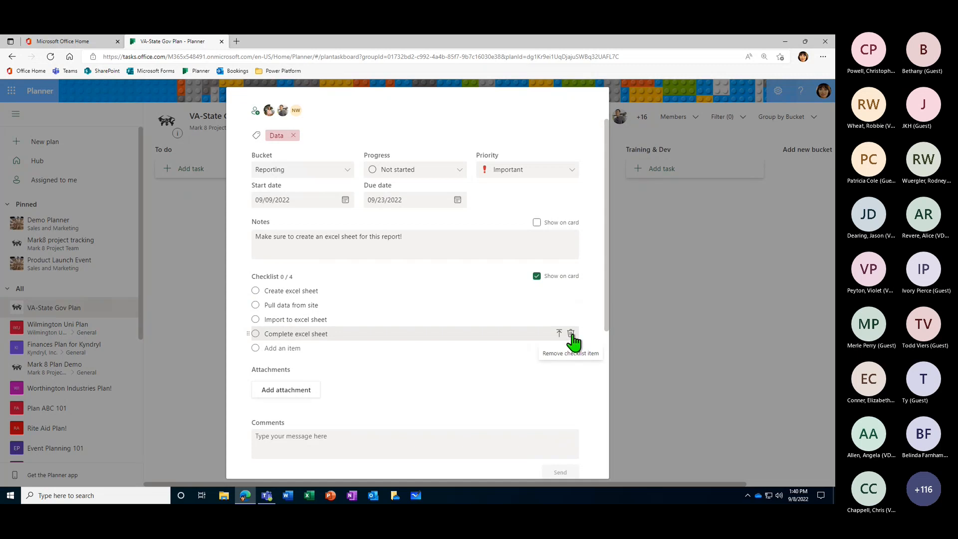
click(571, 333)
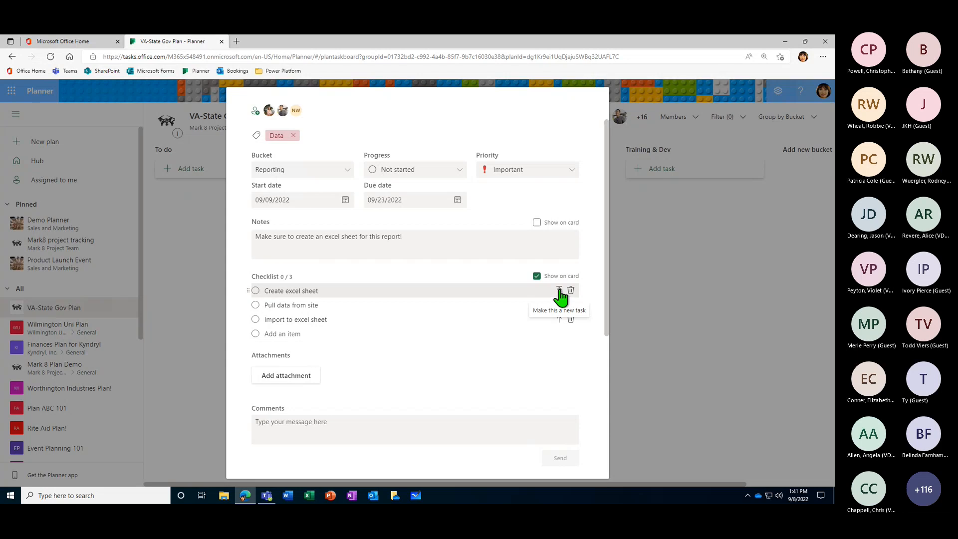
scroll(312, 145, up, 2)
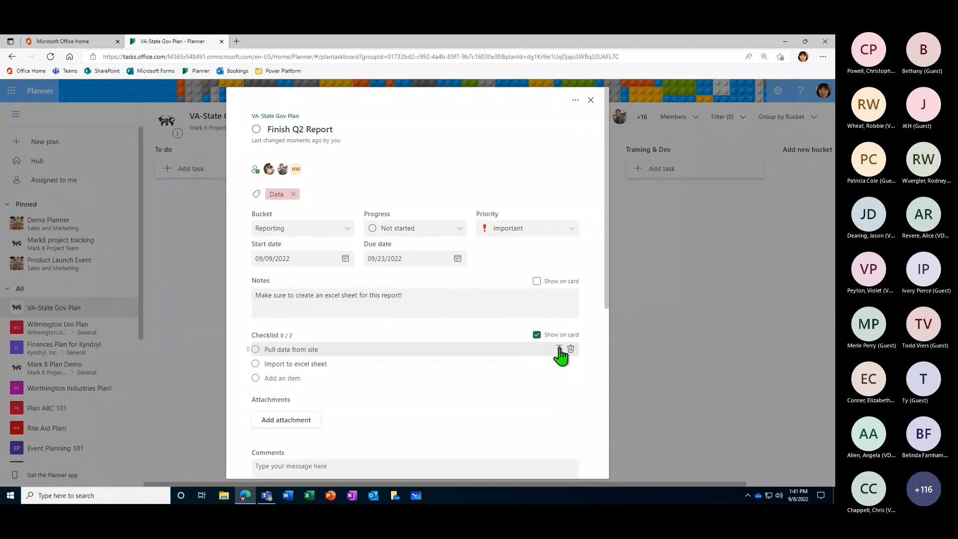
click(559, 350)
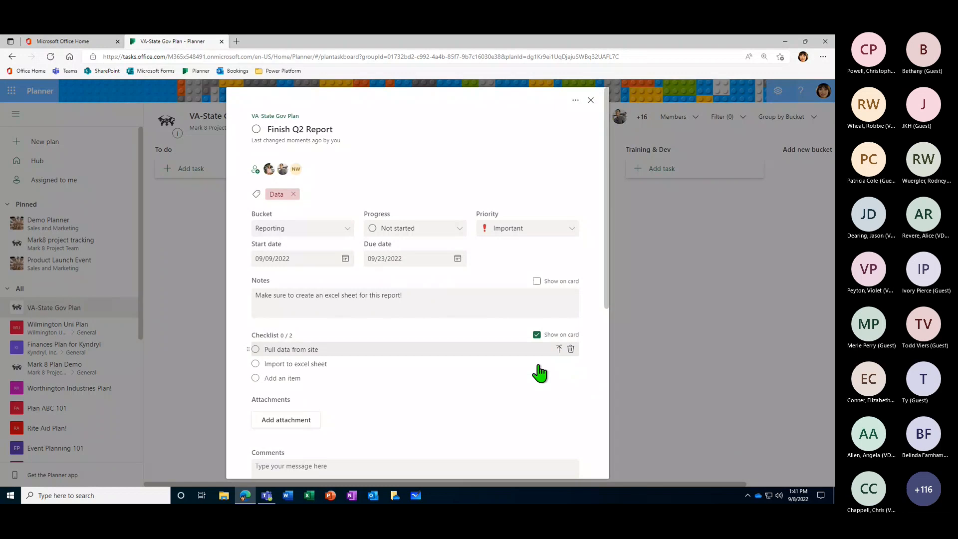
click(688, 324)
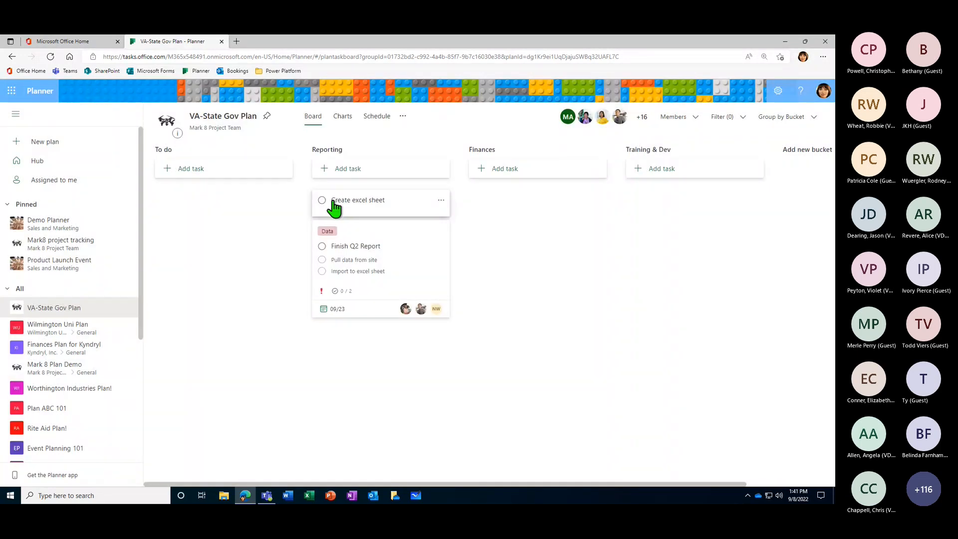
- Assign the new "Create excel sheet" task to a suggested team member and mark it complete on the board
click(392, 205)
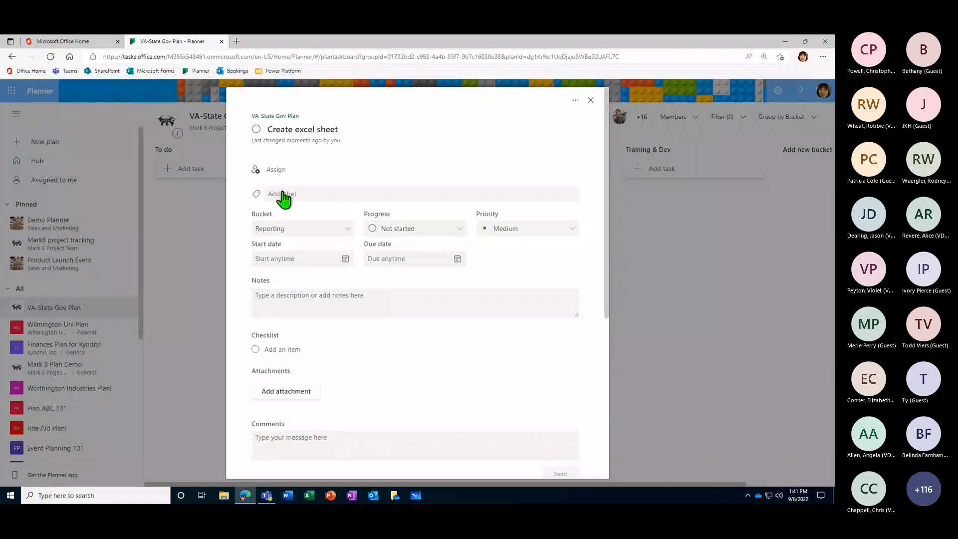
click(272, 170)
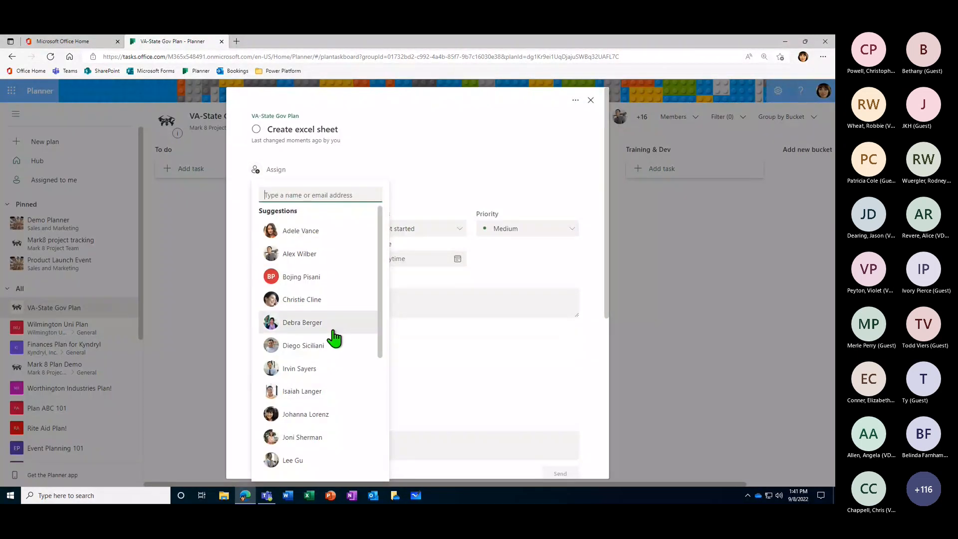
scroll(334, 338, down, 1)
click(349, 399)
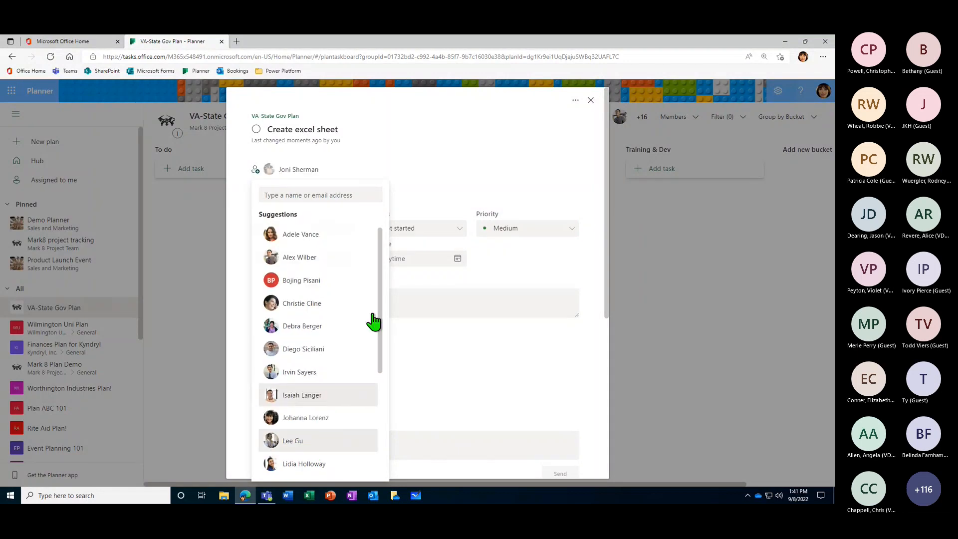
click(681, 275)
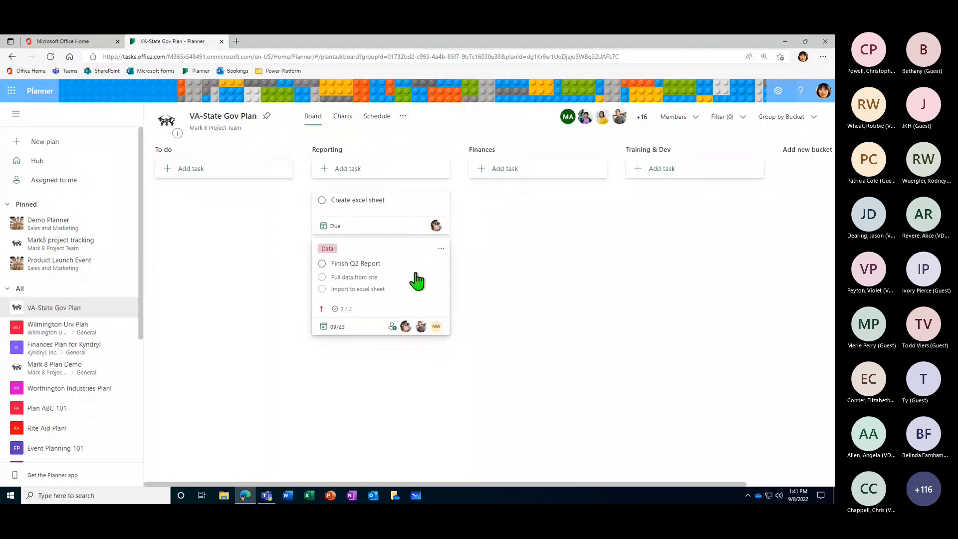
click(322, 200)
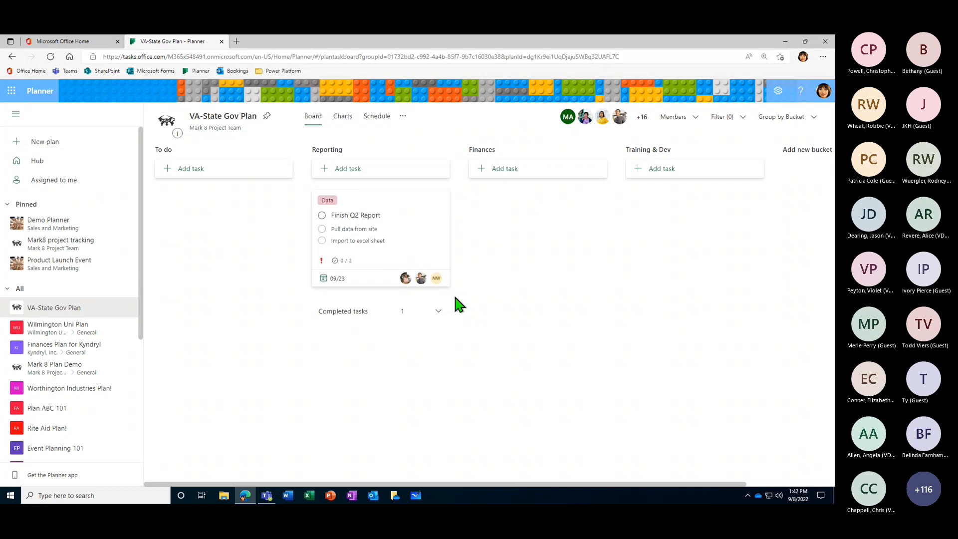
- In the "Finish Q2 Report" checklist, check off "Pull data from site", and check and uncheck "Import to excel sheet"
click(415, 246)
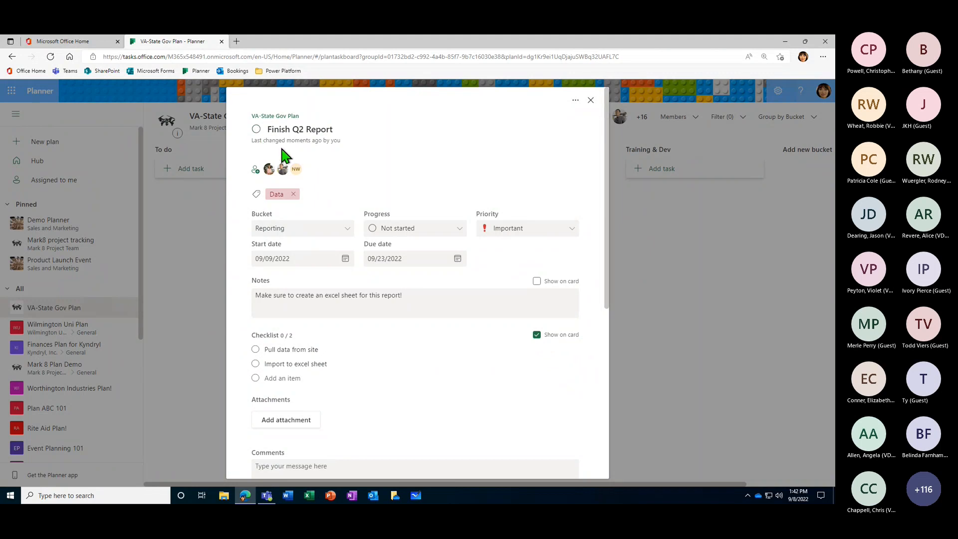
scroll(427, 333, down, 3)
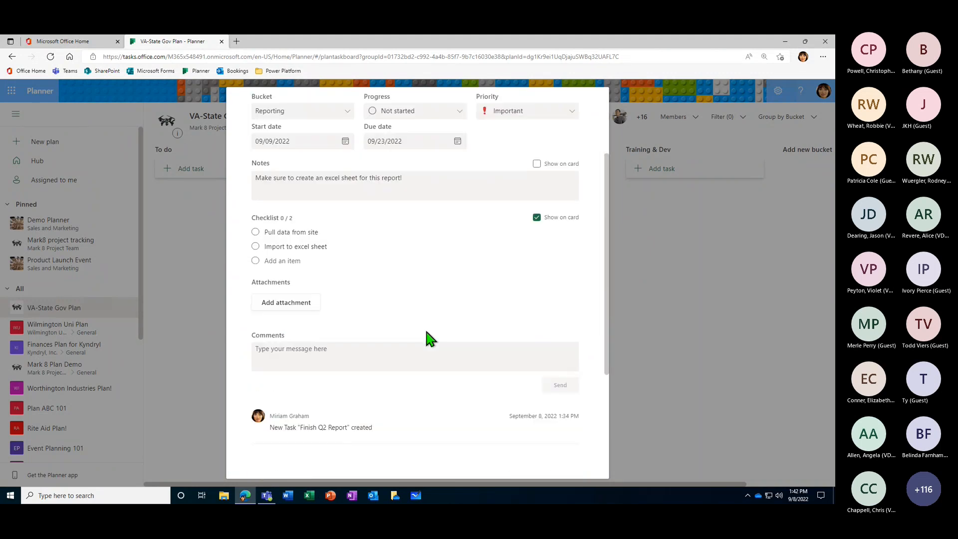
click(256, 232)
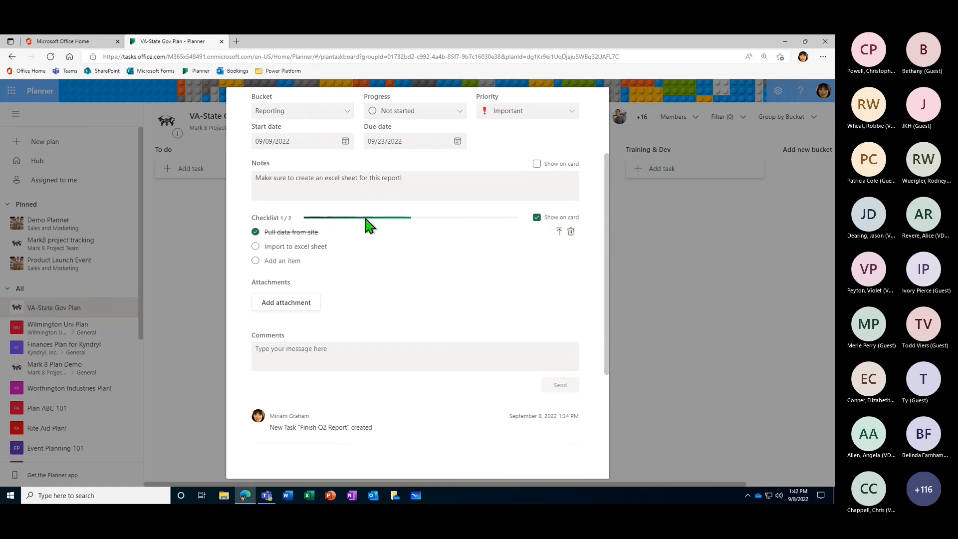
click(256, 247)
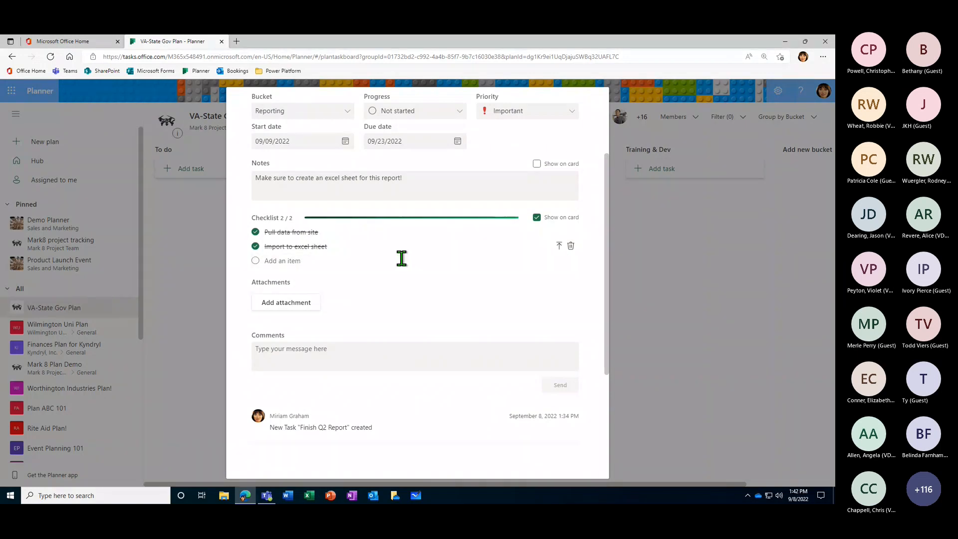
click(256, 247)
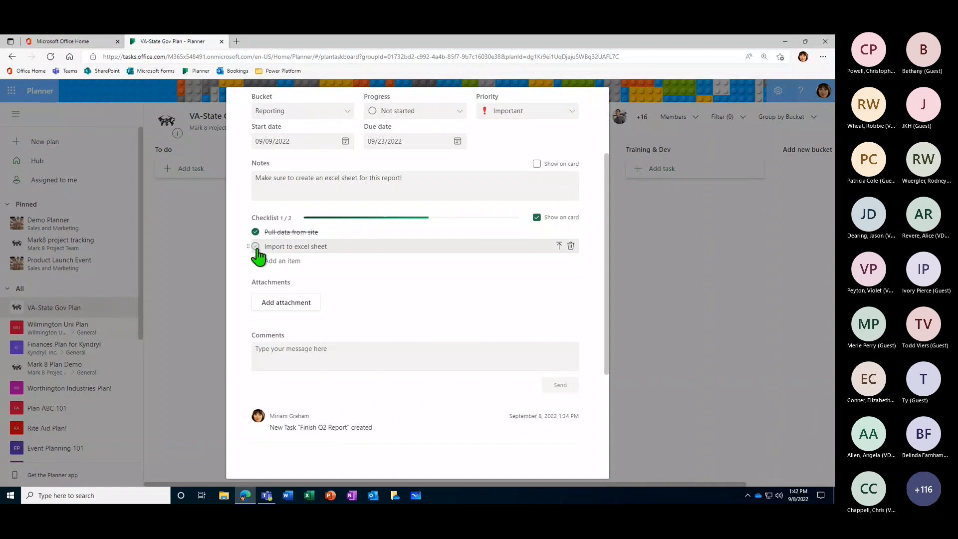
drag(252, 283, 303, 283)
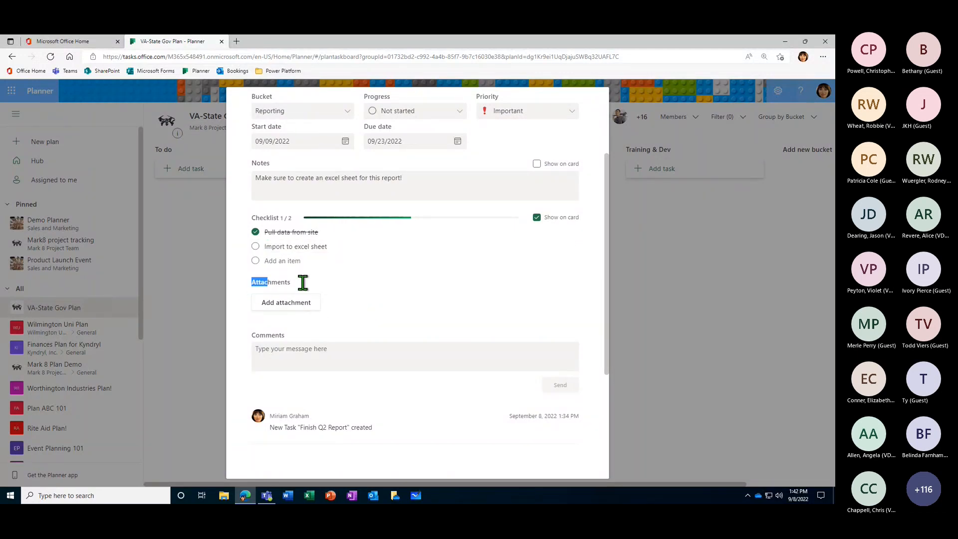
click(329, 286)
scroll(430, 344, up, 3)
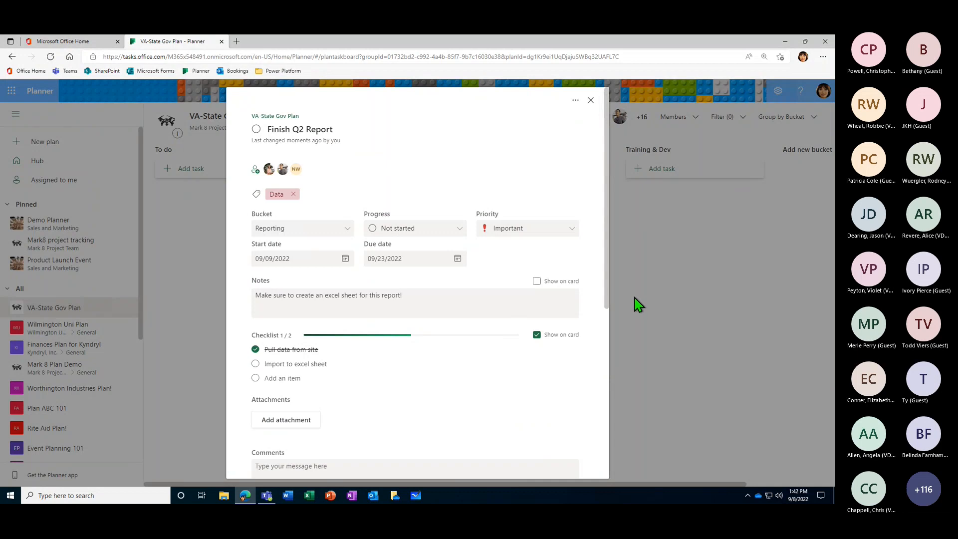
scroll(428, 348, down, 3)
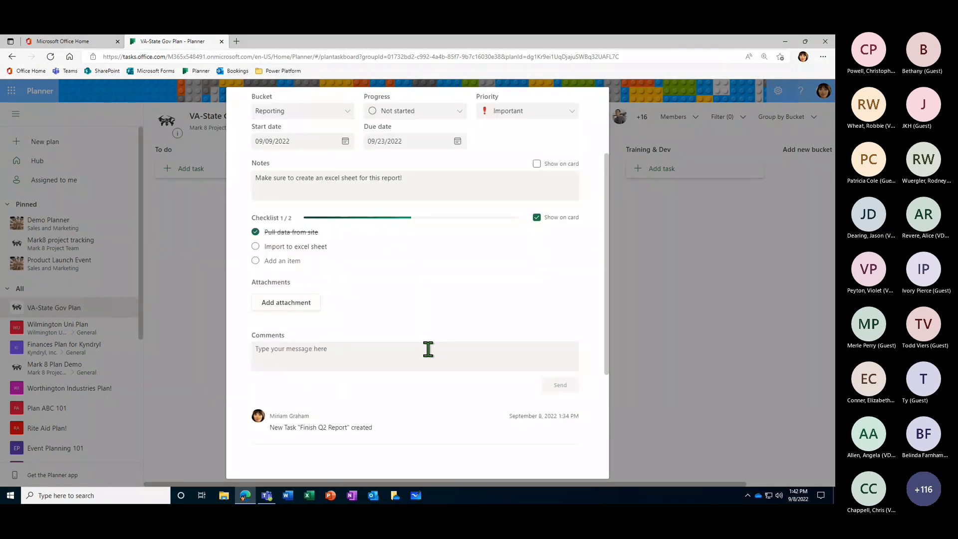
scroll(422, 356, up, 3)
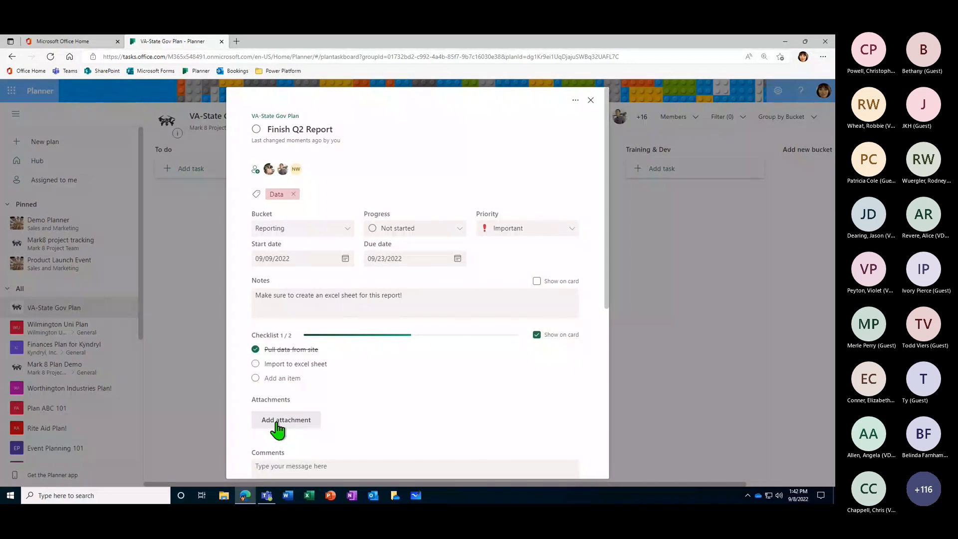
- Browse the team files for a document to attach to the "Finish Q2 Report" task, and close the list without choosing one
click(277, 423)
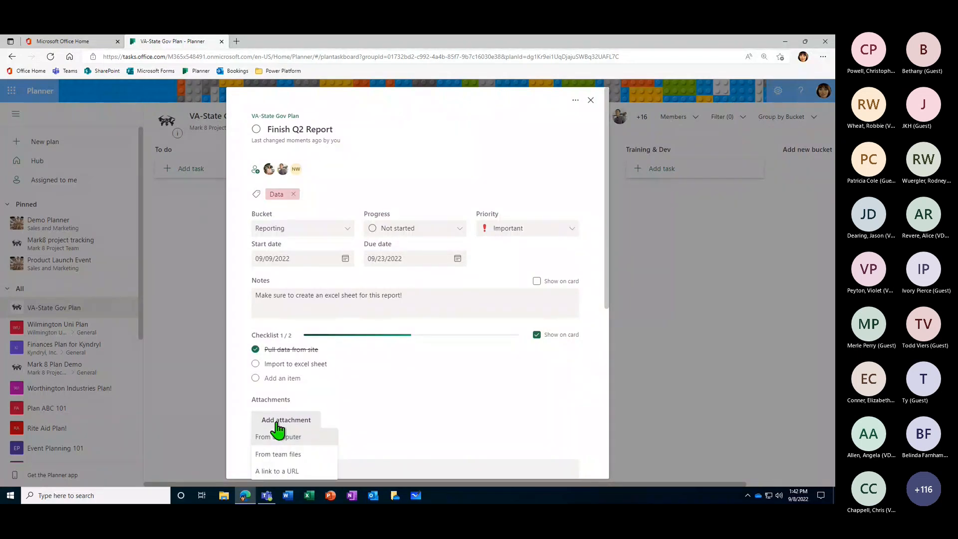
scroll(278, 428, down, 2)
click(280, 363)
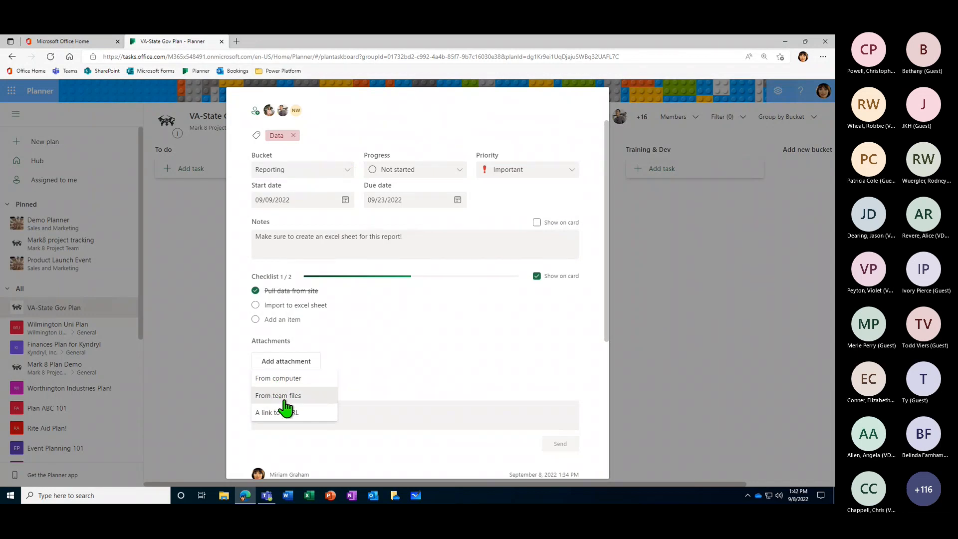
click(287, 396)
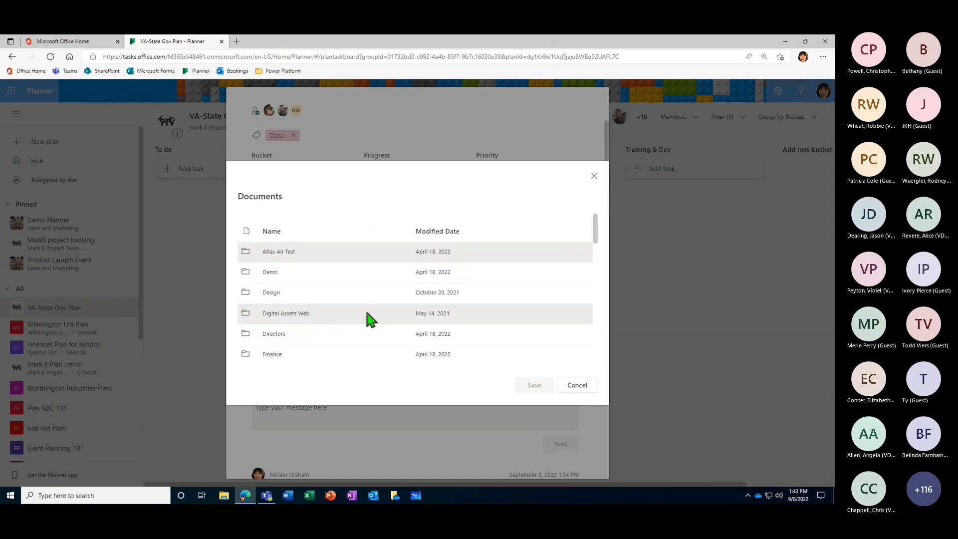
scroll(388, 312, down, 4)
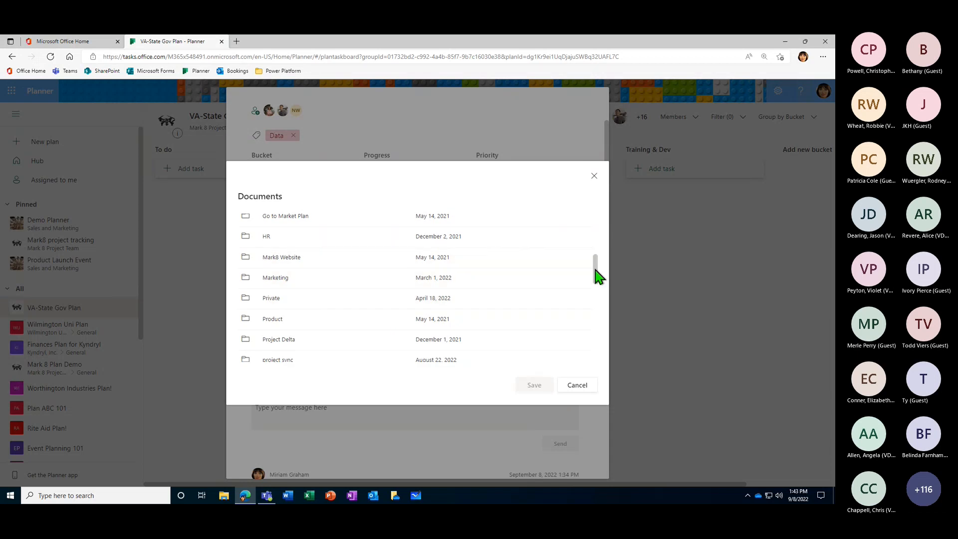
drag(596, 271, 596, 223)
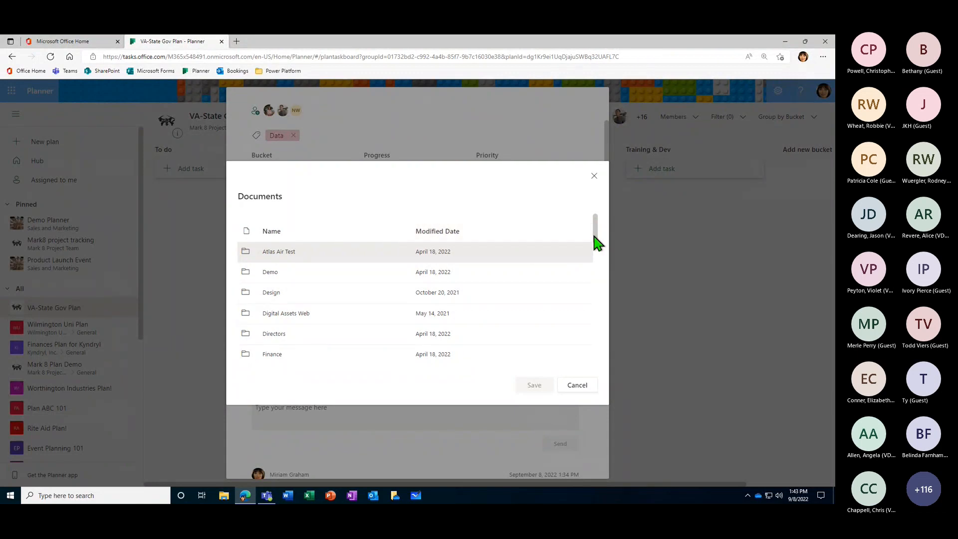
scroll(281, 307, down, 2)
scroll(282, 308, down, 6)
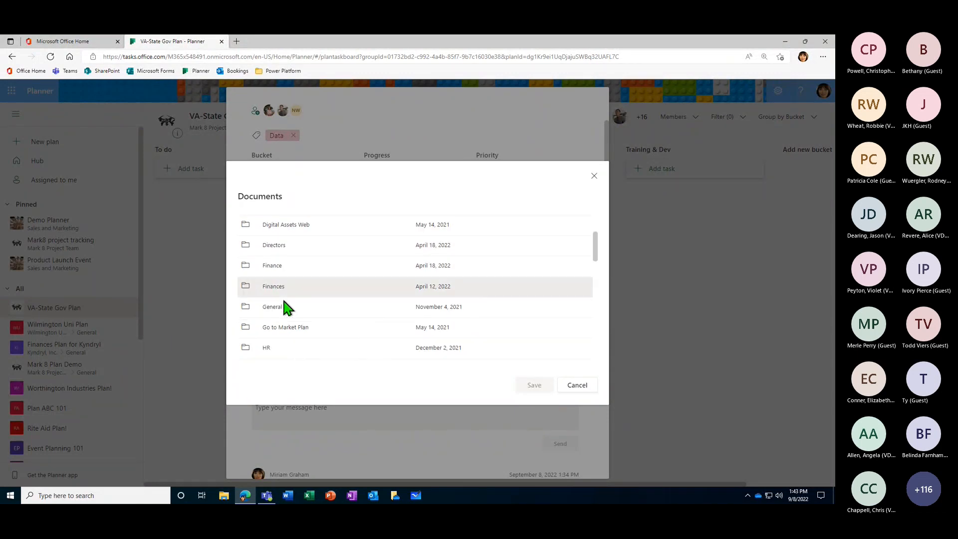
scroll(292, 316, down, 4)
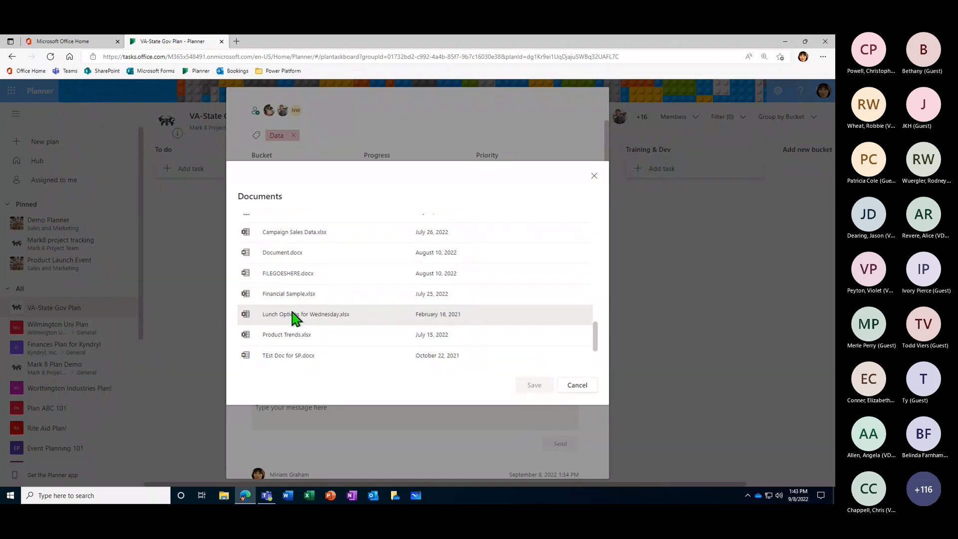
scroll(349, 325, down, 2)
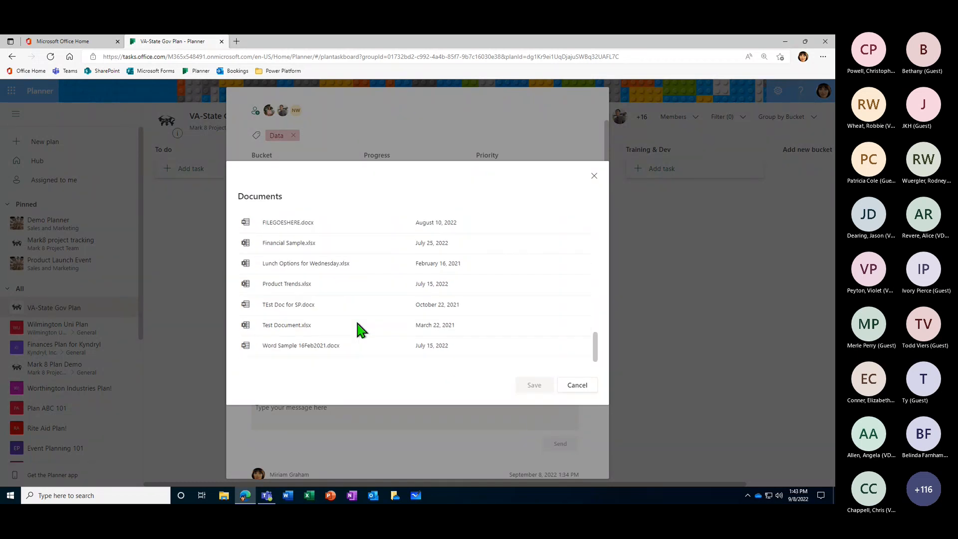
scroll(324, 334, up, 6)
scroll(334, 331, up, 5)
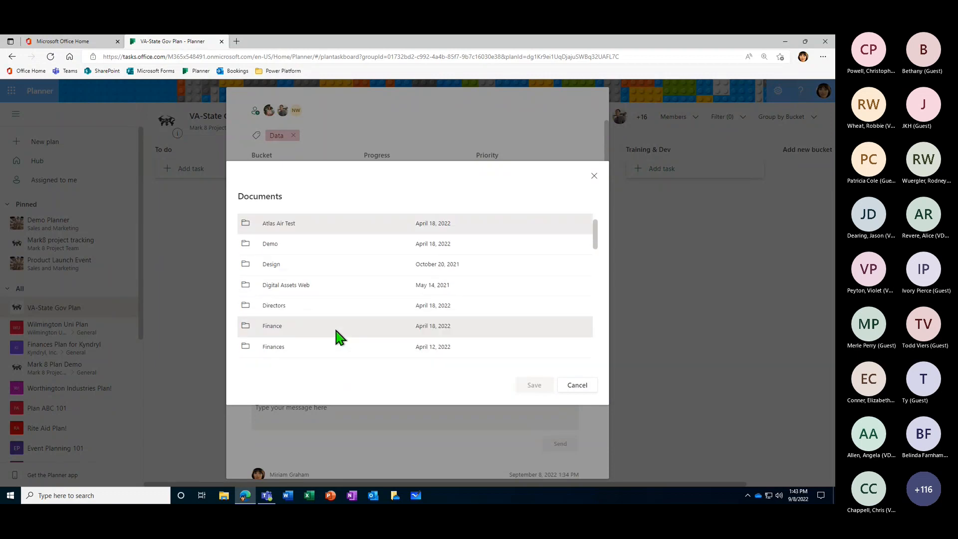
scroll(388, 308, up, 1)
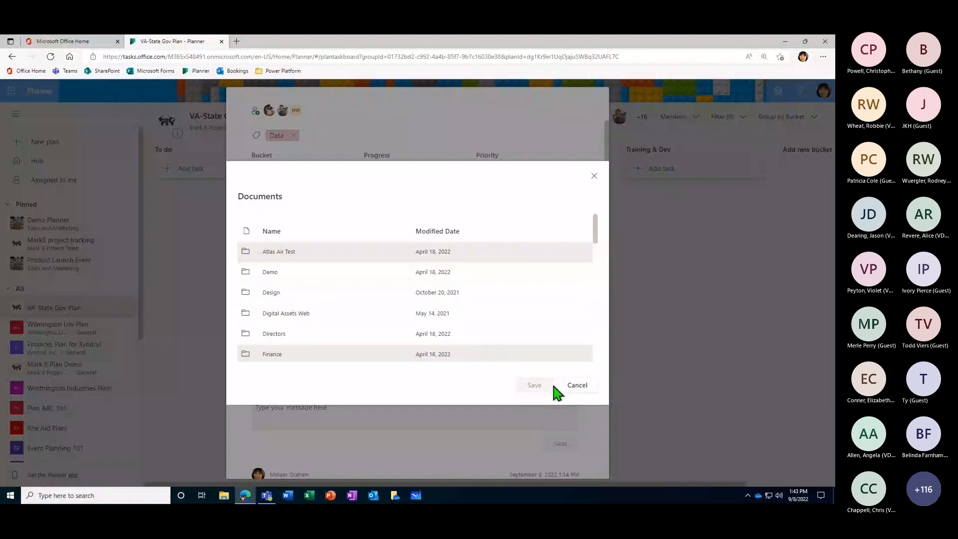
click(577, 386)
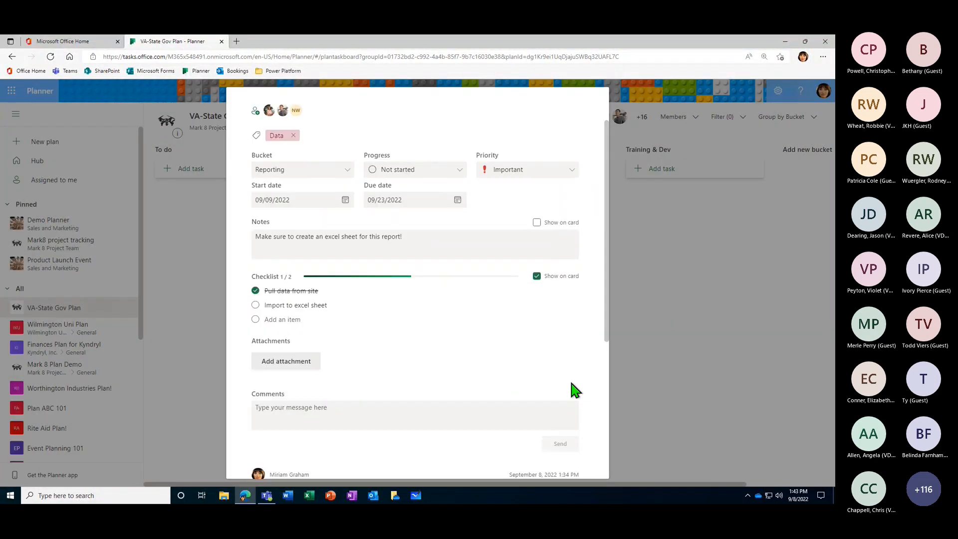
click(276, 369)
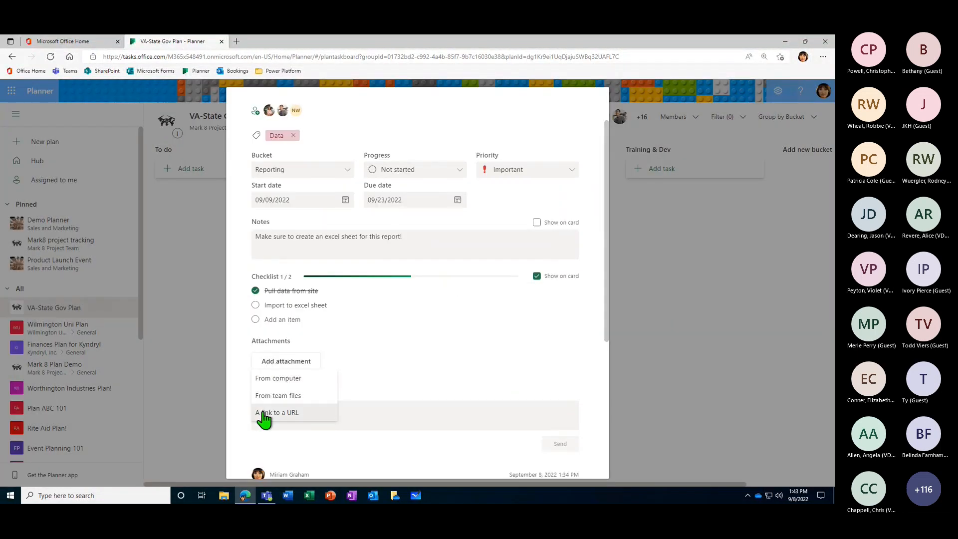
click(292, 414)
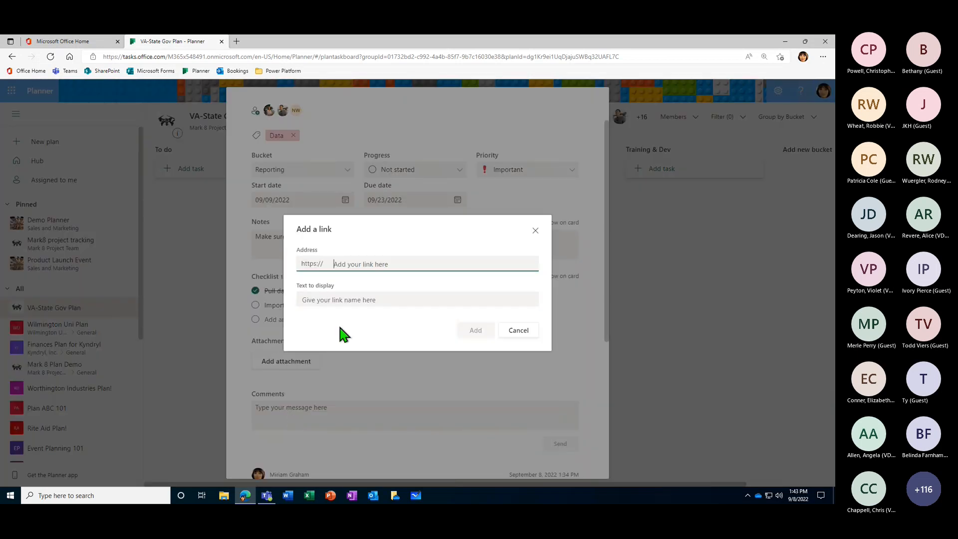
text(w)
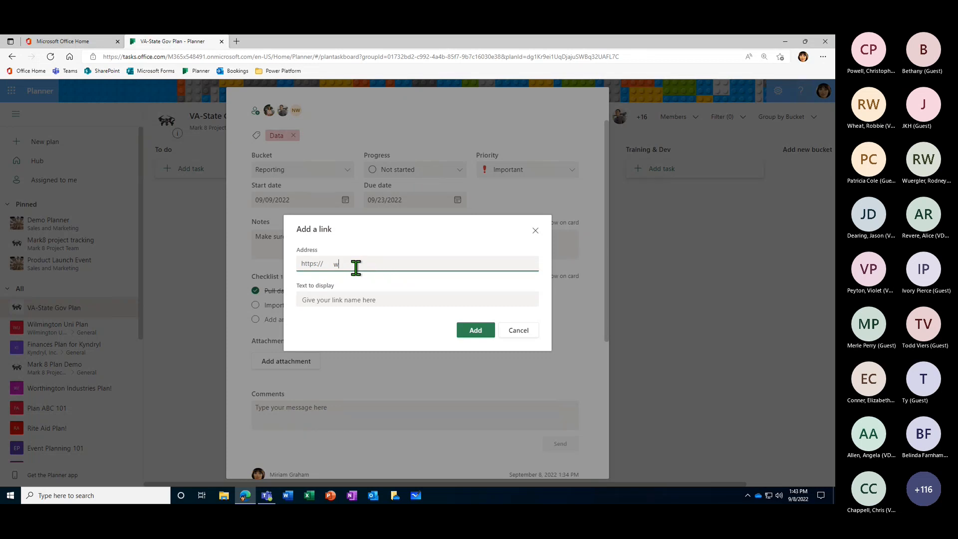
text(ww.bing.com)
click(392, 298)
text(Bing)
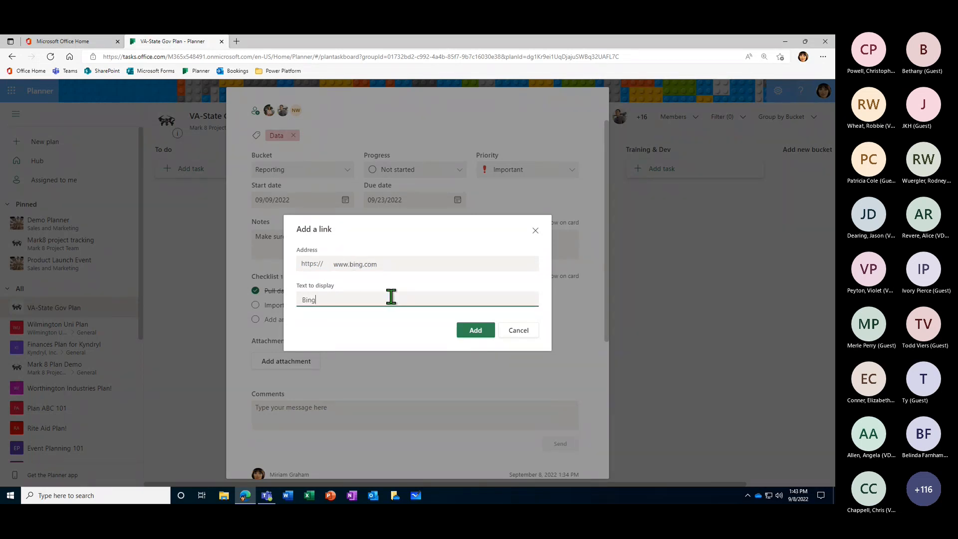
click(476, 330)
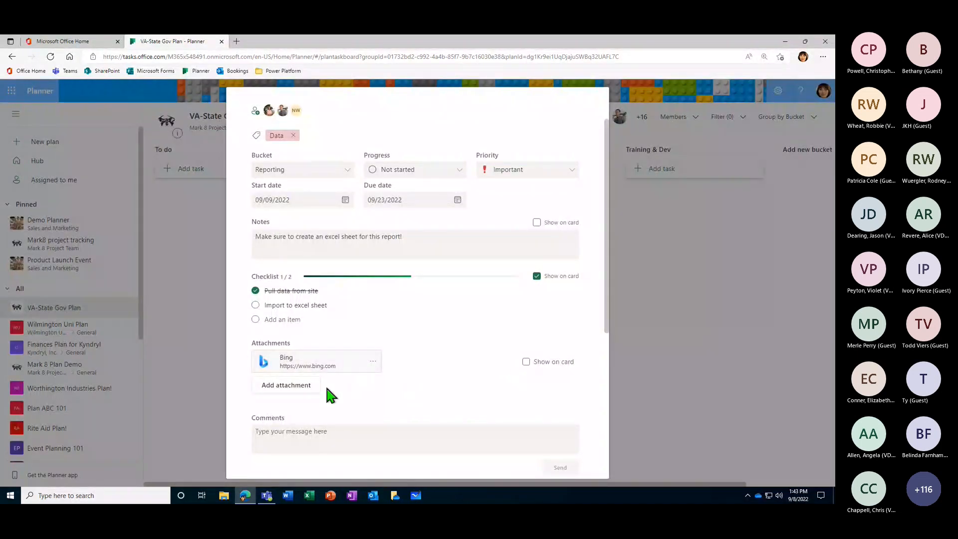
- Attach the "Campaign Sales Data" Excel file from the computer's Documents folder to the task
click(287, 387)
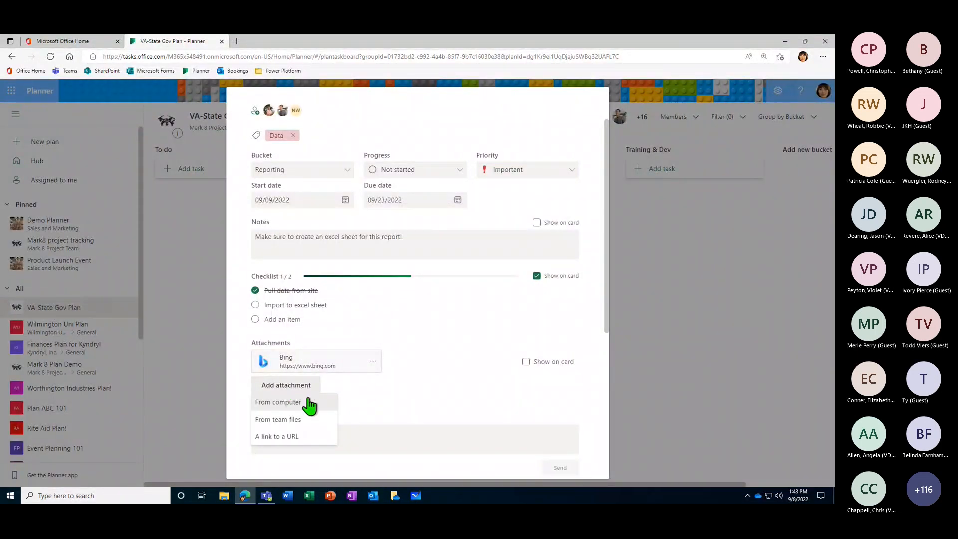
click(278, 405)
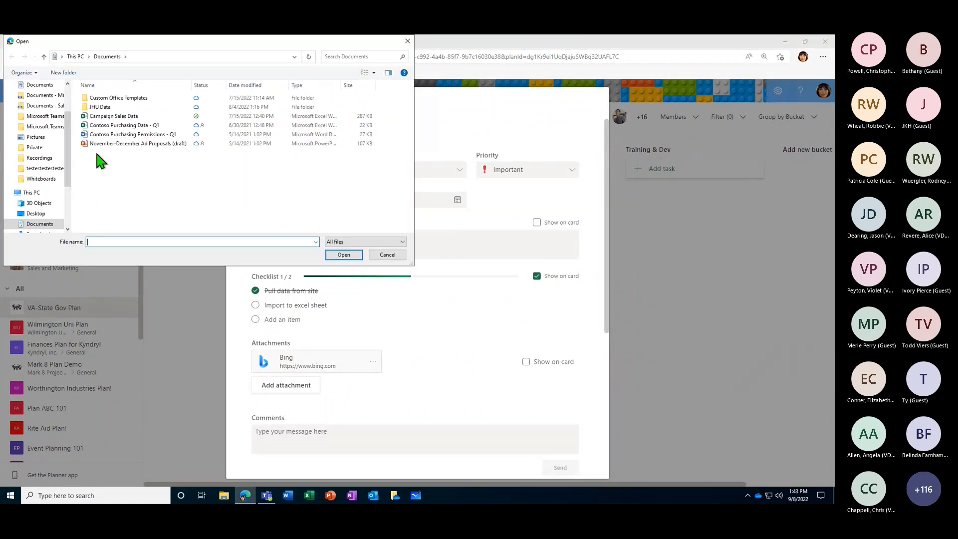
click(121, 124)
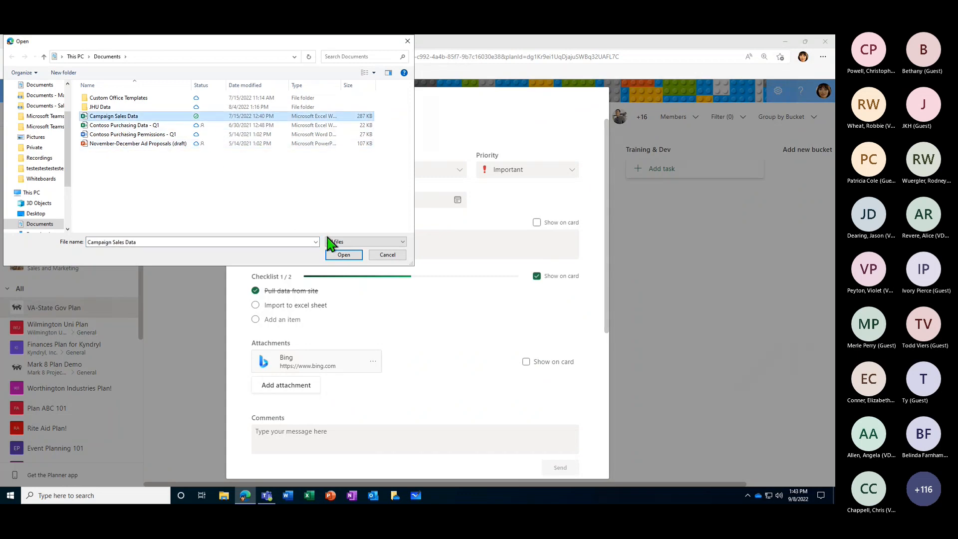
click(346, 256)
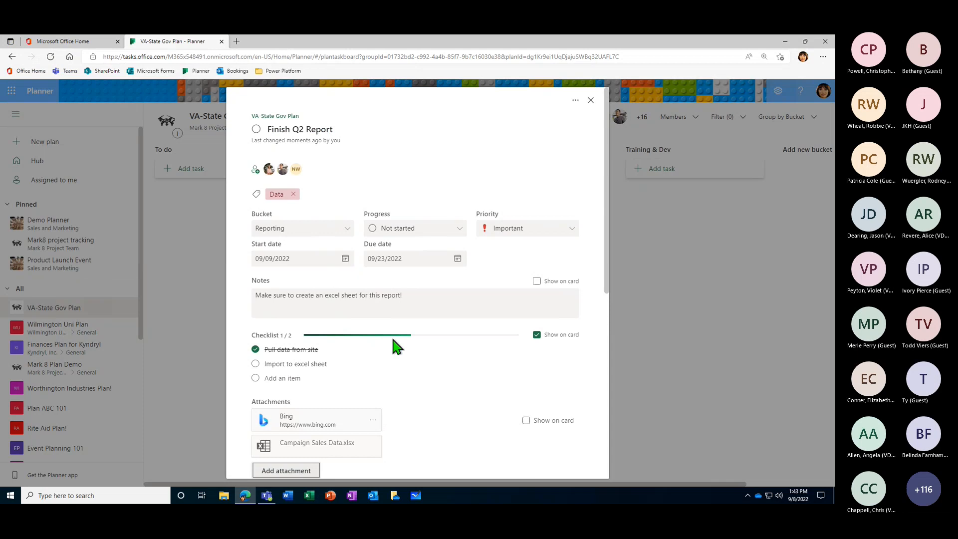
- Review the "Finish Q2 Report" task's details, from its progress and dates down to the attachments and their card display options
scroll(404, 349, down, 1)
scroll(432, 354, down, 2)
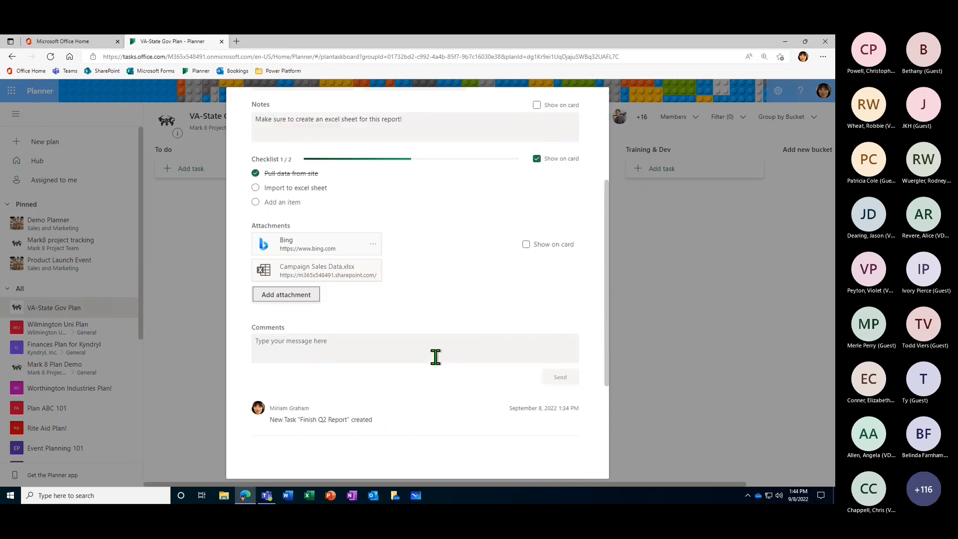
scroll(442, 355, up, 1)
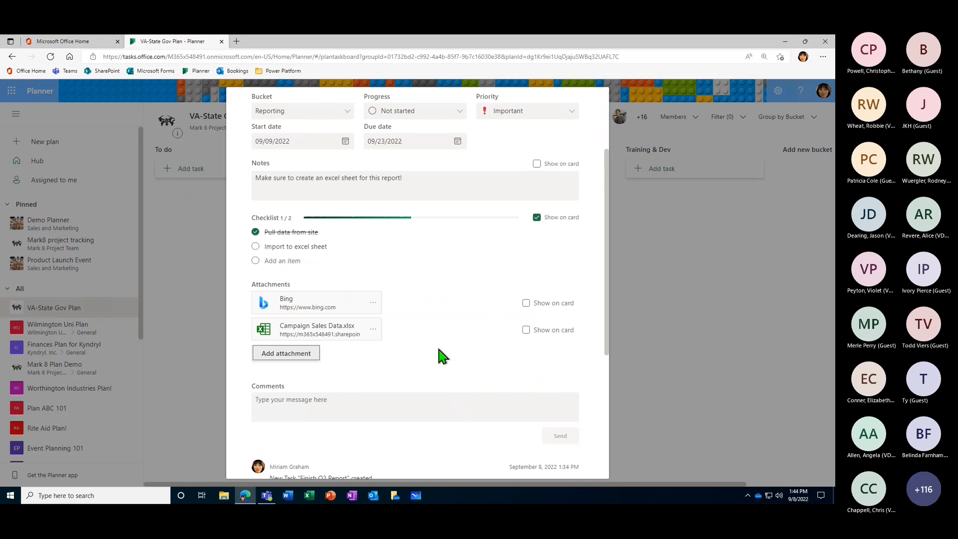
scroll(438, 350, down, 1)
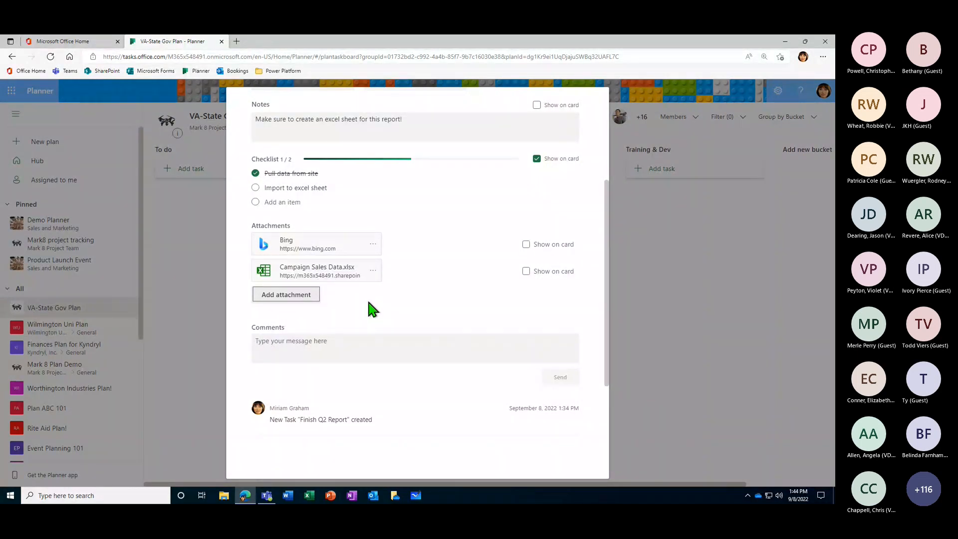
scroll(369, 299, up, 5)
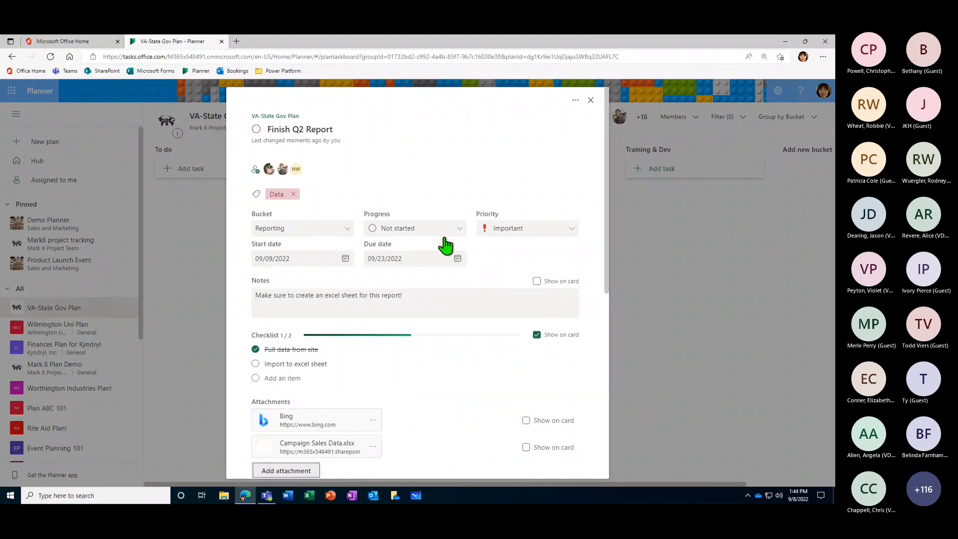
scroll(480, 307, down, 3)
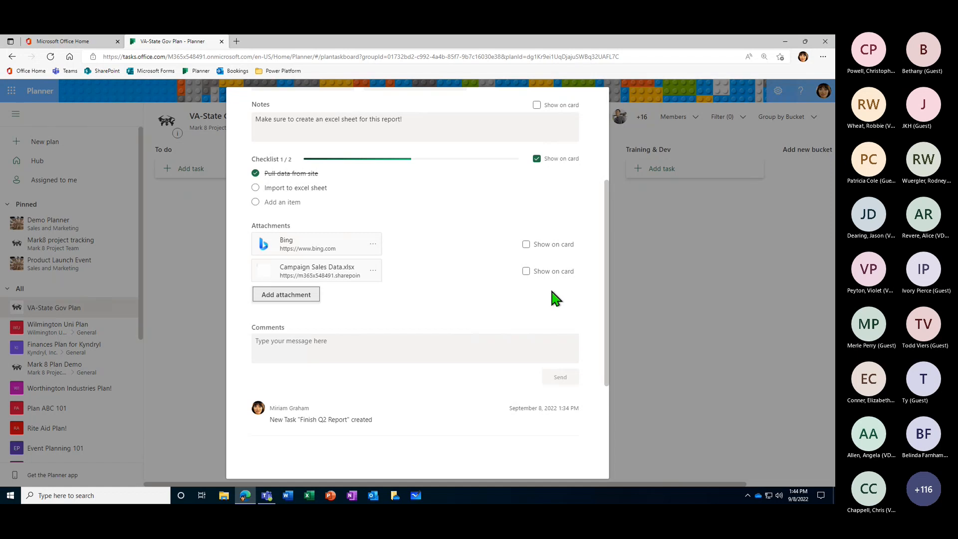
scroll(549, 299, up, 4)
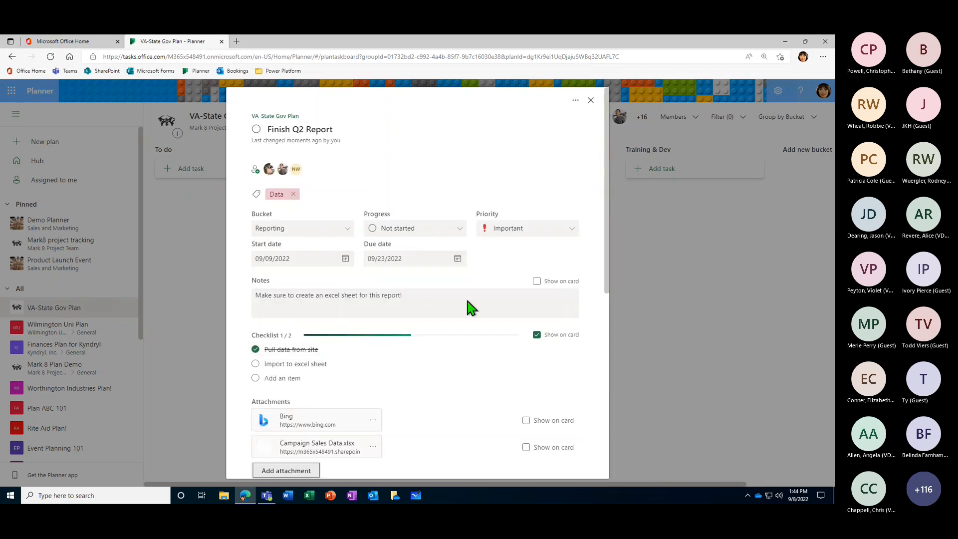
- Examine the task's comments section, place the cursor in the message field, and look back over the checklist and attachments
scroll(469, 305, down, 1)
scroll(467, 301, down, 5)
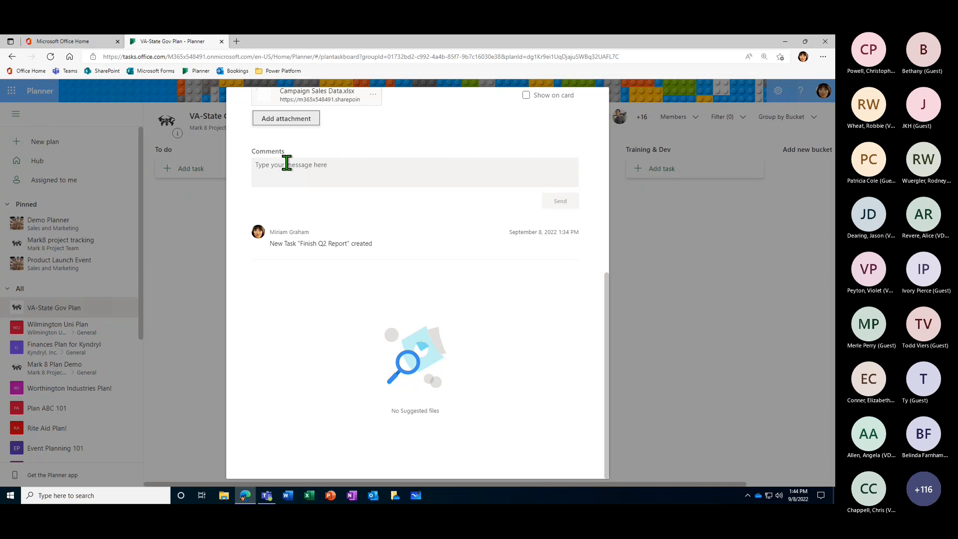
scroll(367, 208, up, 1)
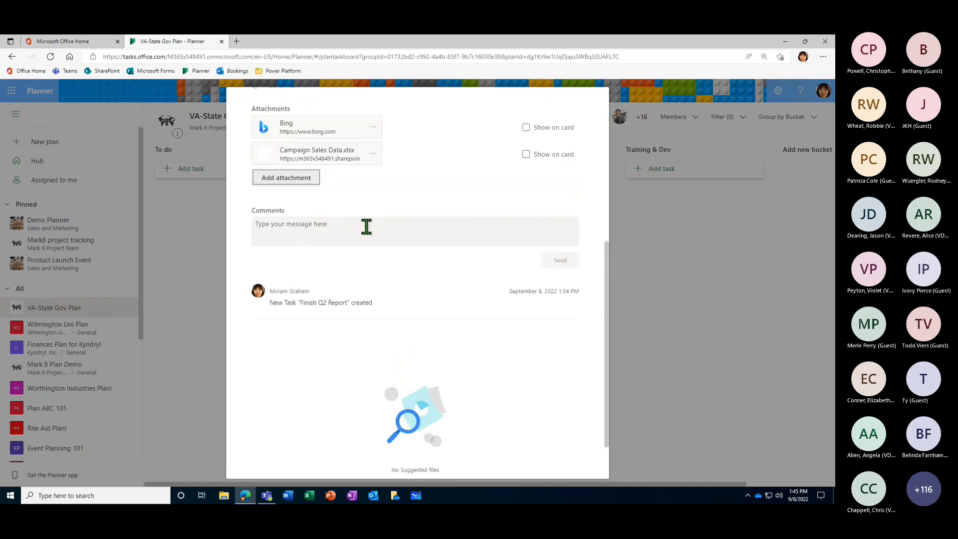
click(274, 223)
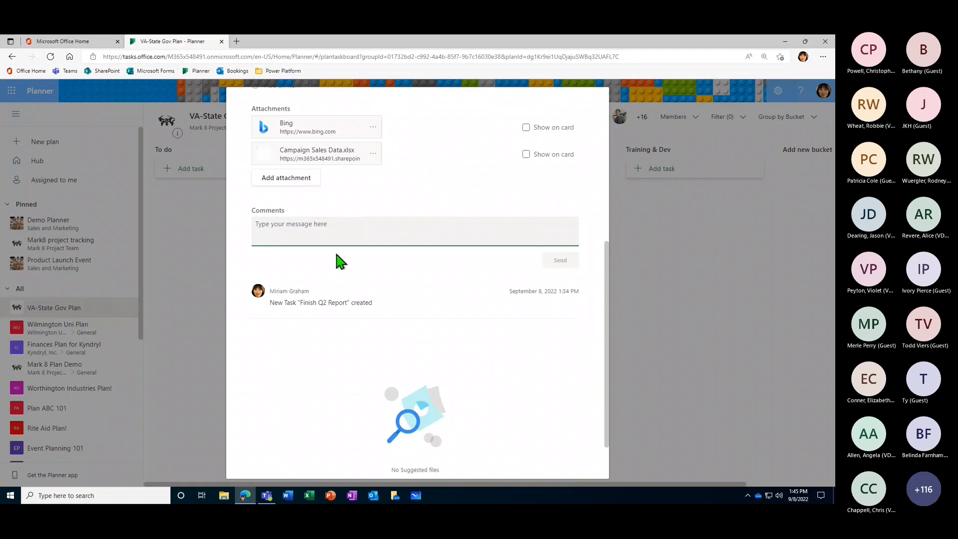
scroll(329, 253, up, 5)
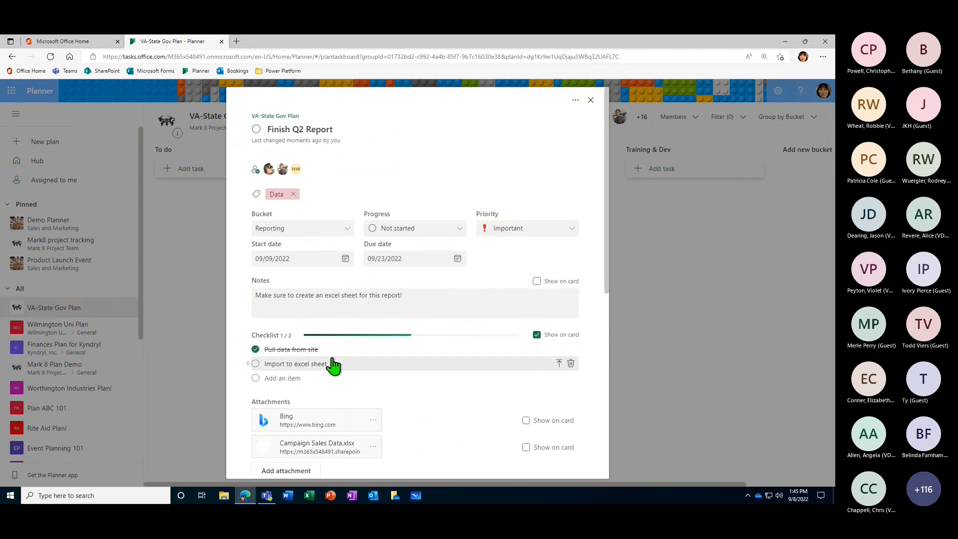
scroll(334, 365, down, 4)
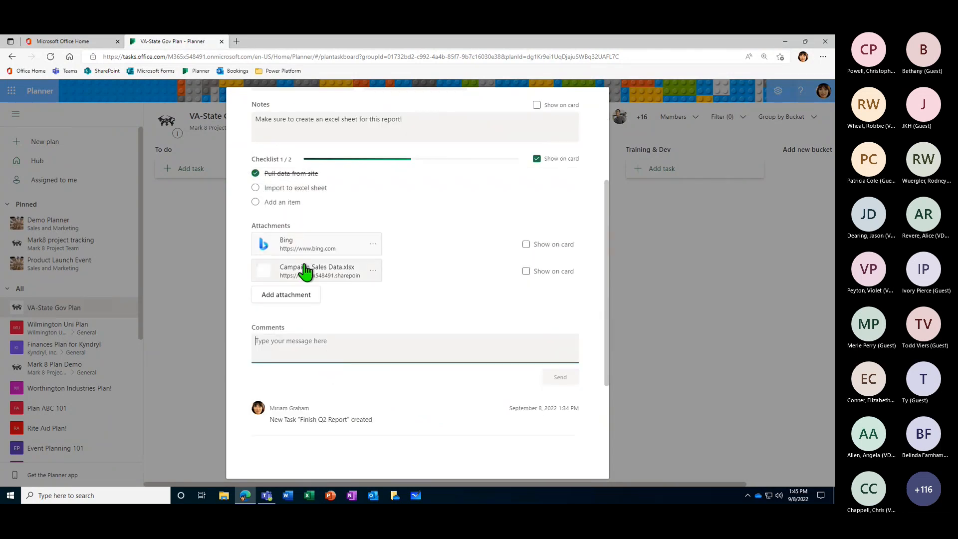
- Post the comment "Pulled data from site and put into excel file!" on the task
scroll(309, 277, down, 1)
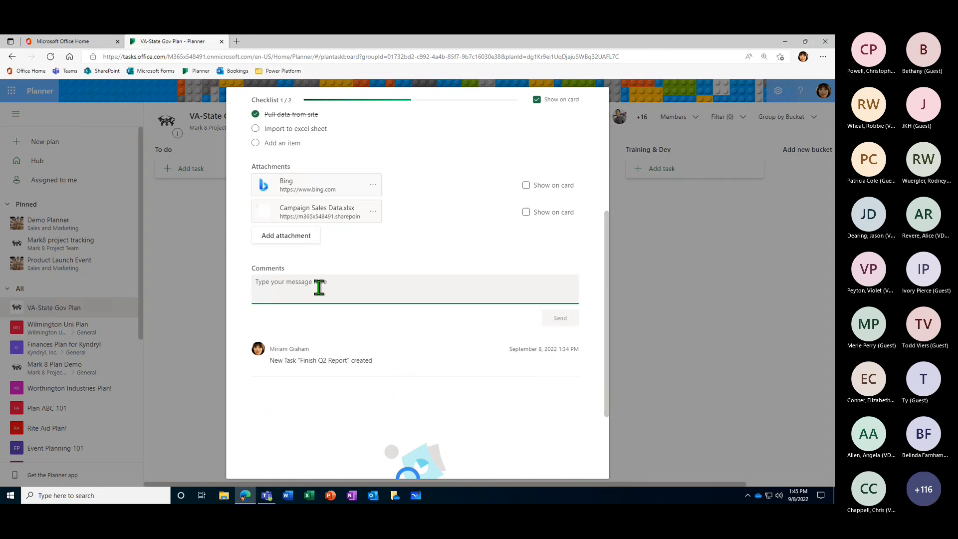
click(360, 295)
text(Pulled data from site and)
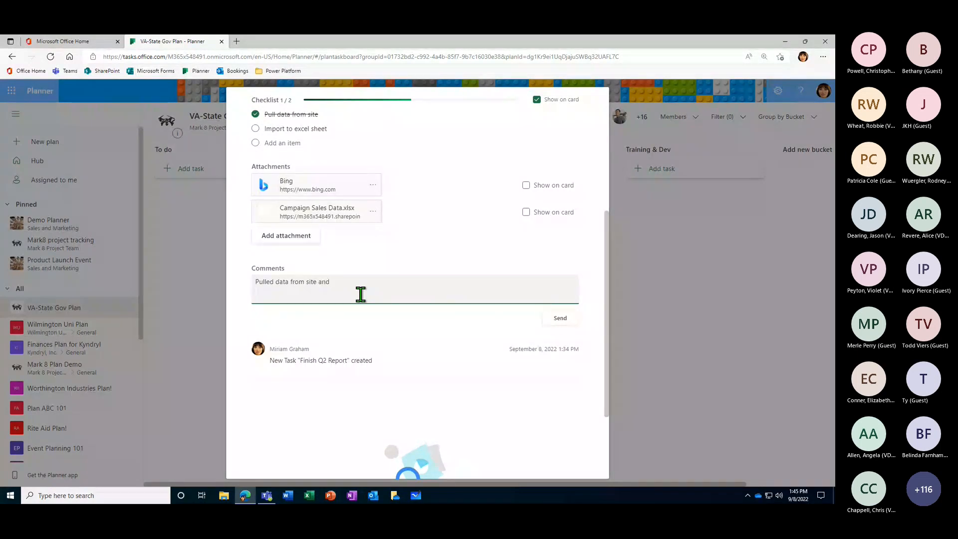
text( put into excel file!)
click(555, 318)
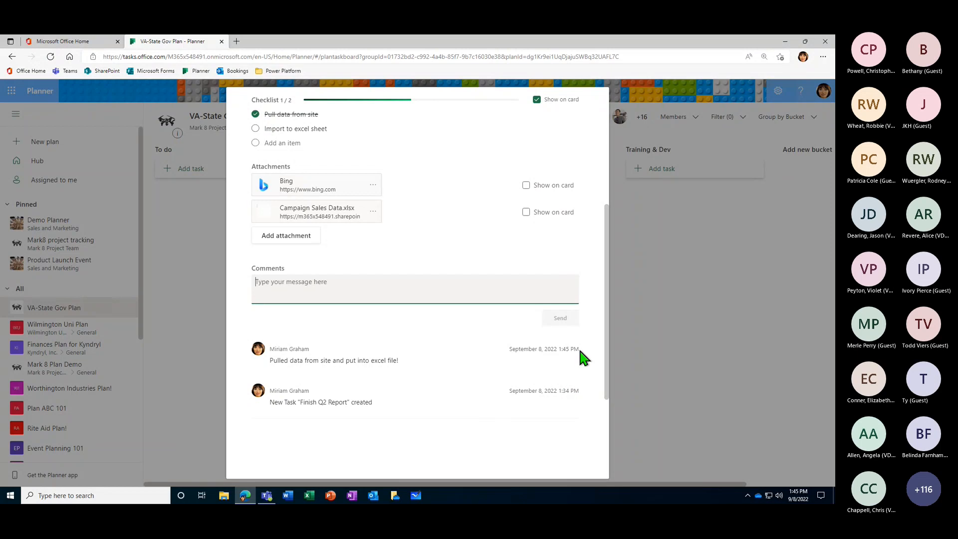
- Review the posted comment's timestamp and the rest of the "Finish Q2 Report" details, and close the task
drag(579, 348, 519, 360)
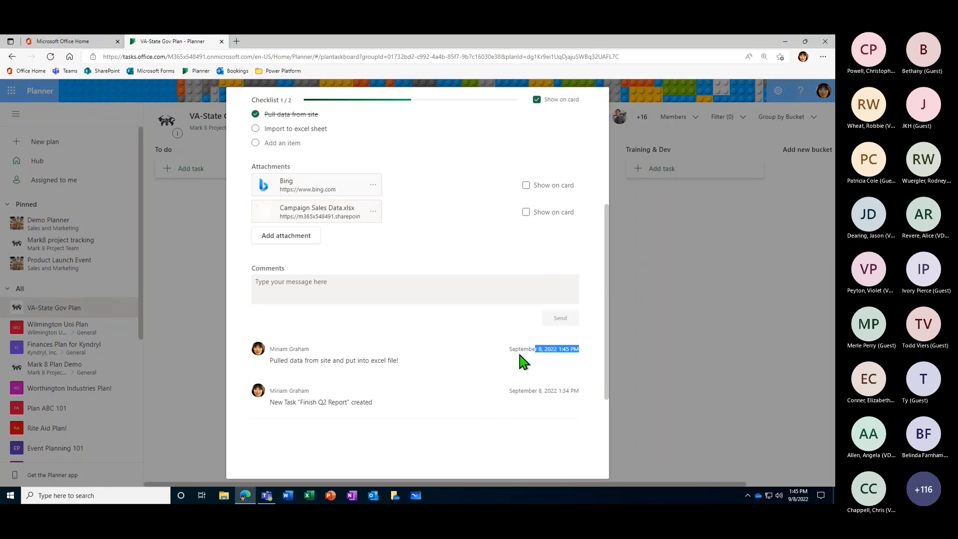
click(547, 348)
scroll(464, 396, up, 5)
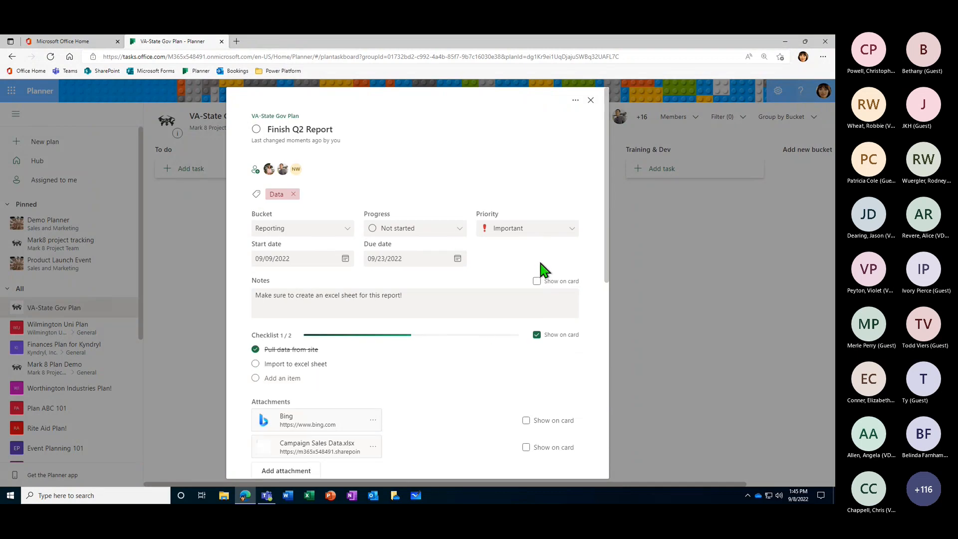
scroll(537, 263, down, 10)
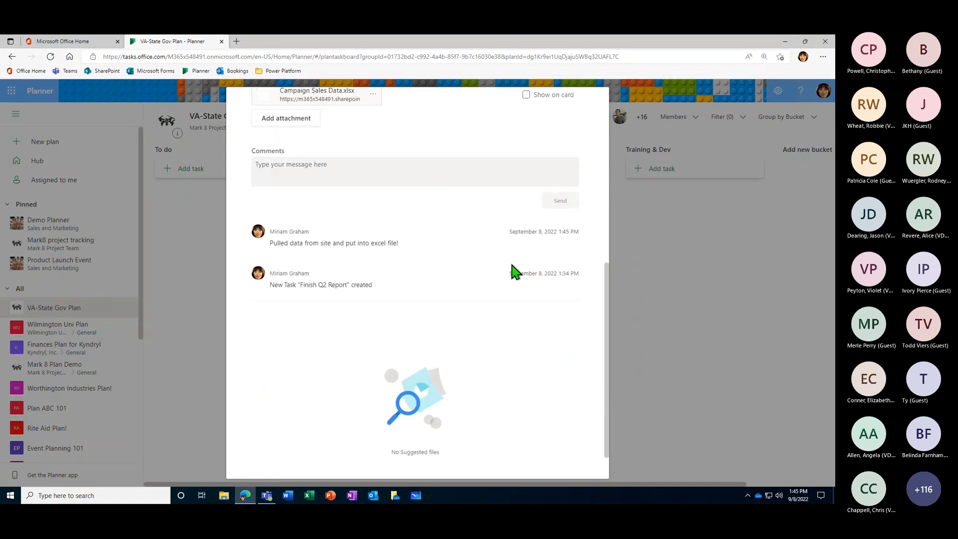
scroll(407, 219, up, 1)
click(380, 241)
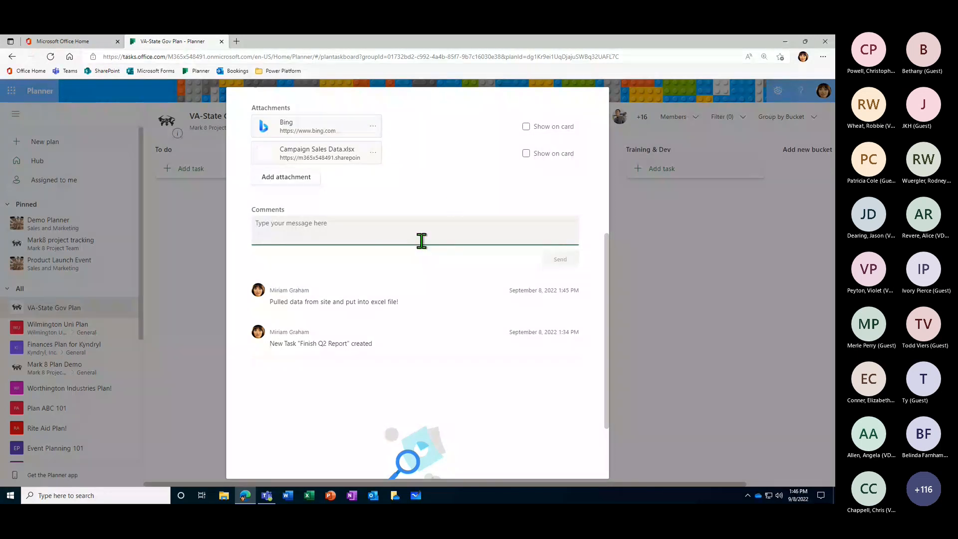
click(543, 230)
scroll(482, 363, up, 6)
scroll(481, 361, down, 3)
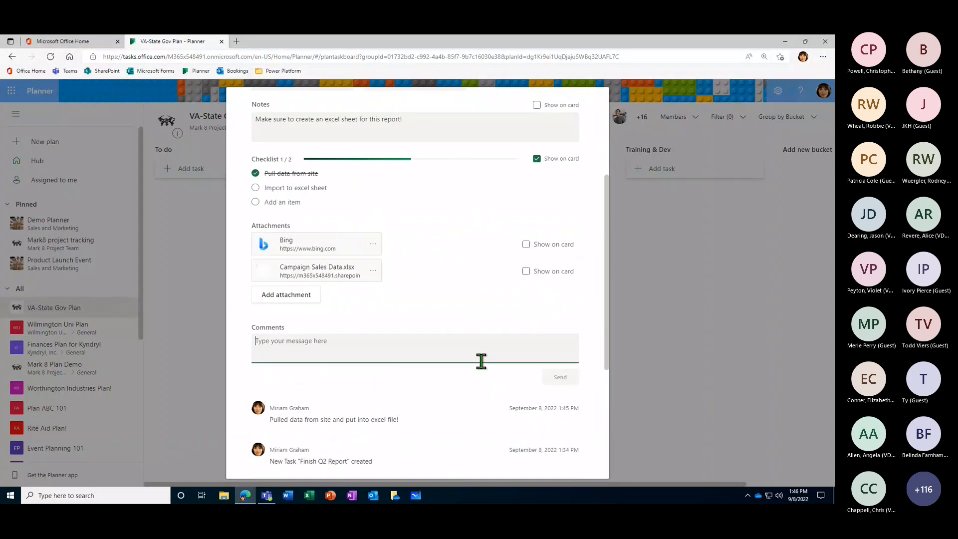
scroll(480, 361, down, 1)
scroll(482, 359, up, 4)
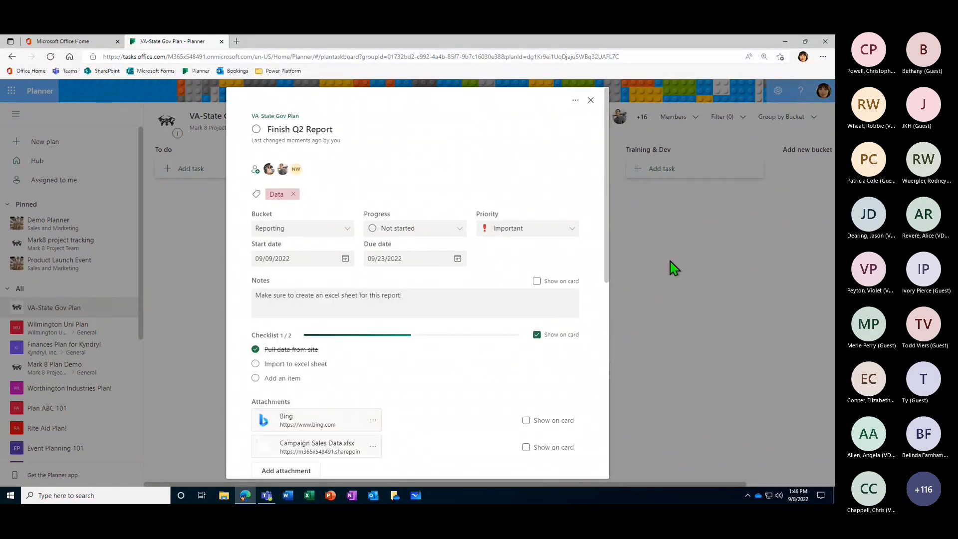
click(637, 282)
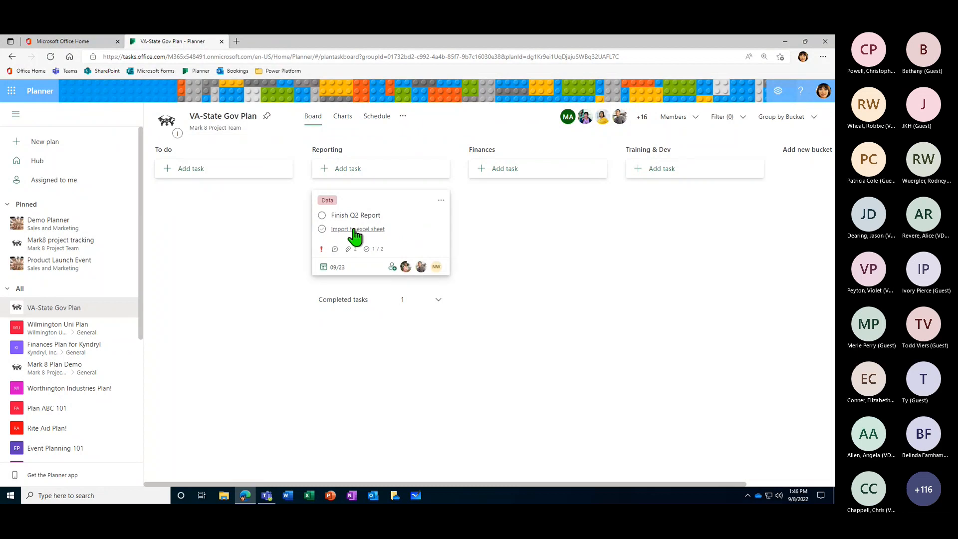
- Set the "Finish Q2 Report" task to show its notes on the card, and return to the board
click(407, 213)
scroll(439, 259, down, 2)
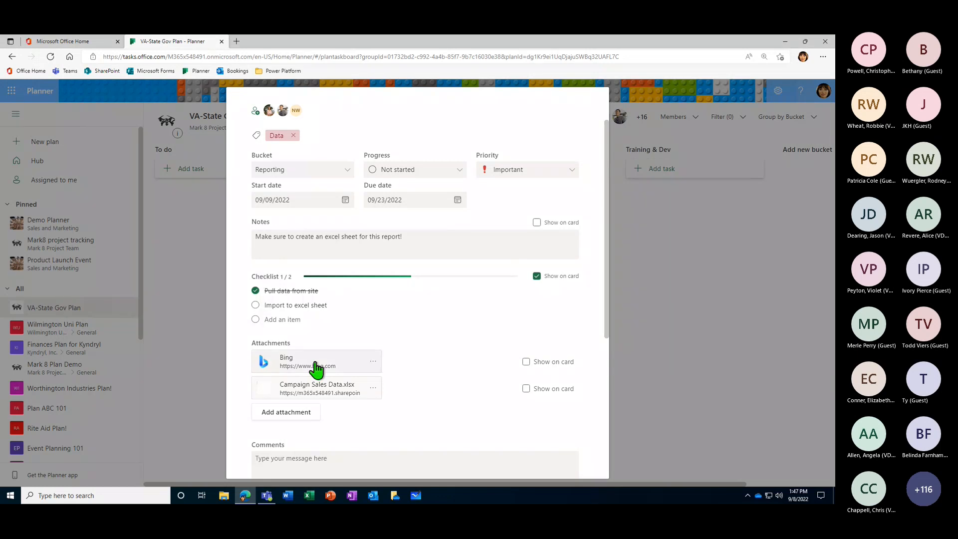
click(536, 223)
click(633, 248)
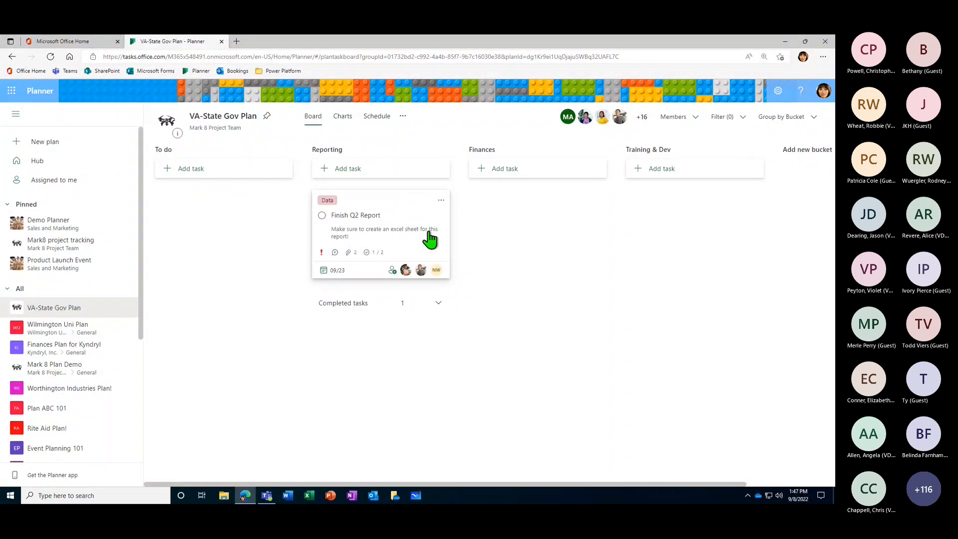
- Show the Campaign Sales Data.xlsx attachment on the "Finish Q2 Report" card in place of the notes
click(407, 232)
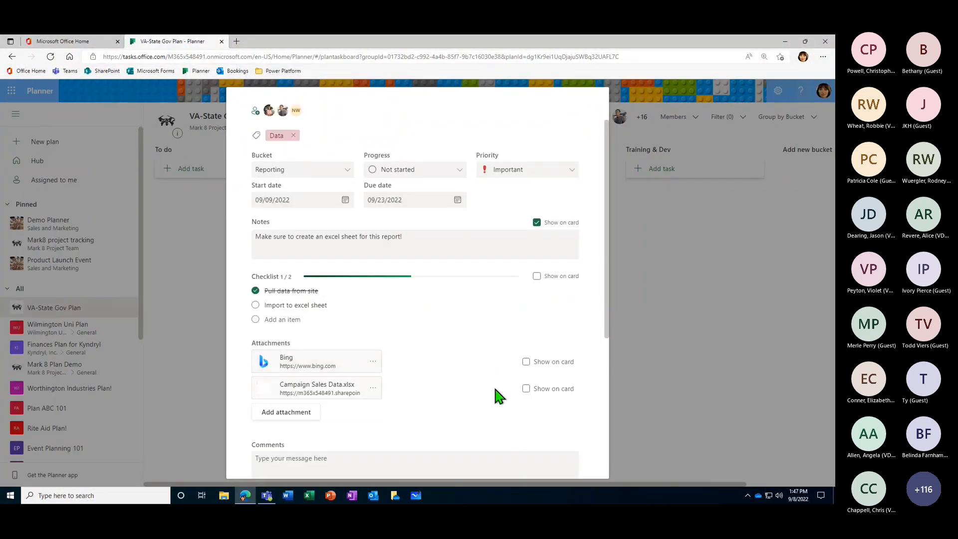
click(526, 388)
click(643, 299)
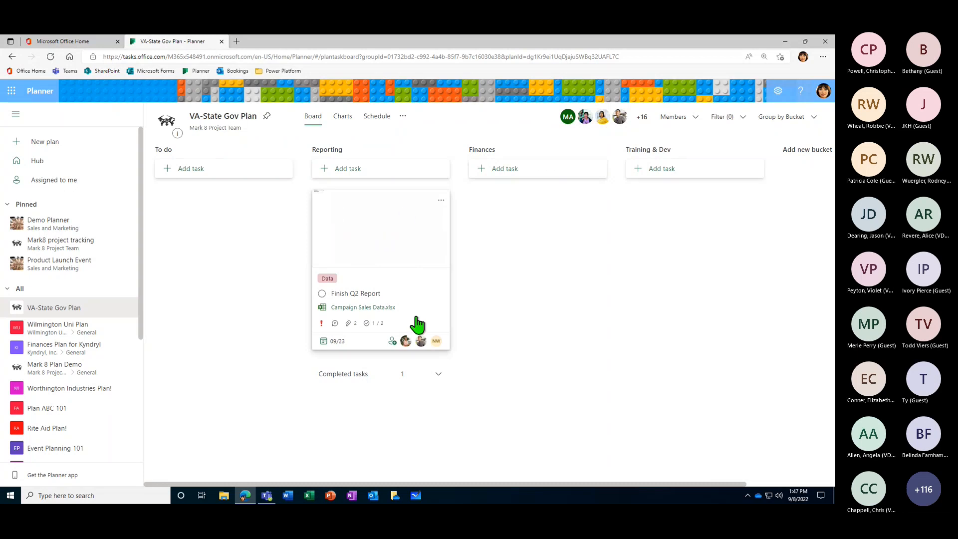
- Switch the "Finish Q2 Report" card's preview to the Bing link attachment and close the task
click(420, 301)
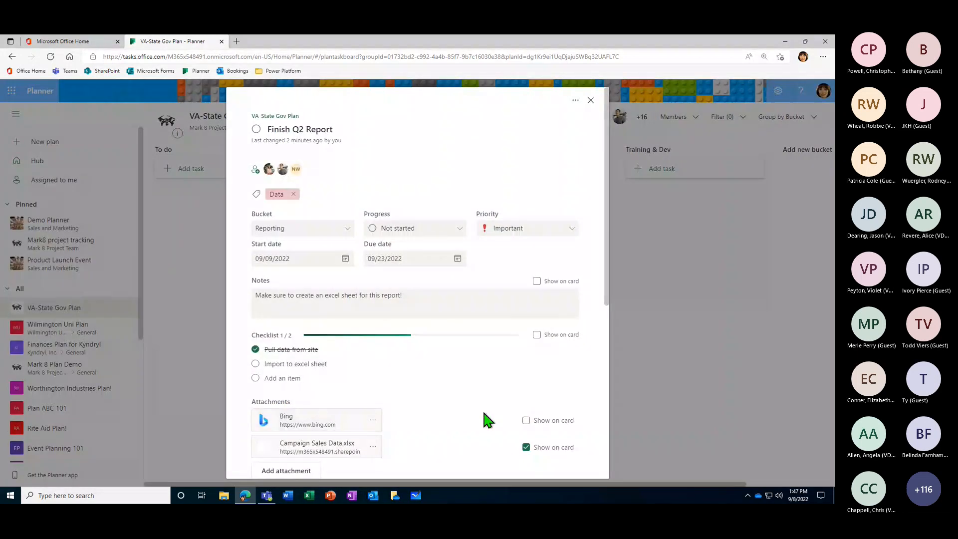
key(Escape)
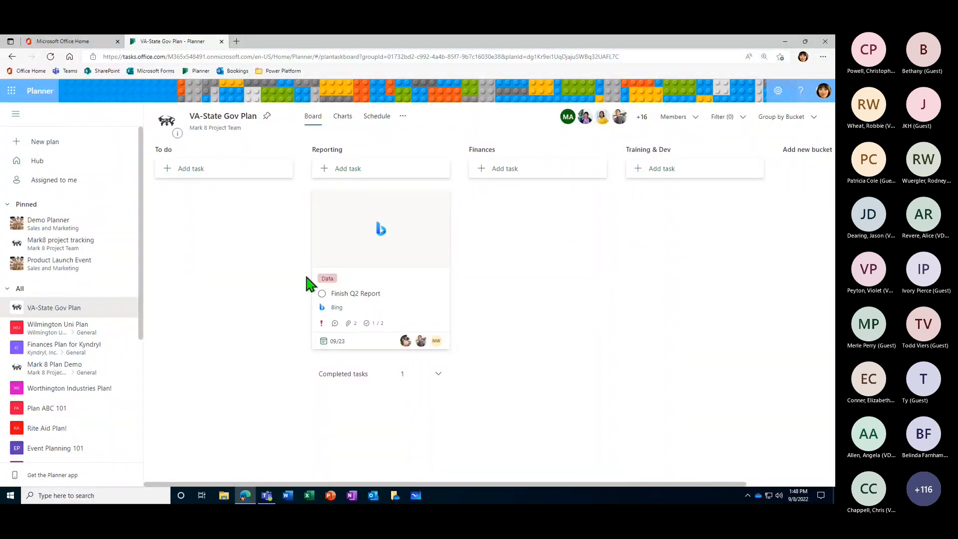
- Filter the board by the due dates Next week and Future, and remove both filters again
click(743, 124)
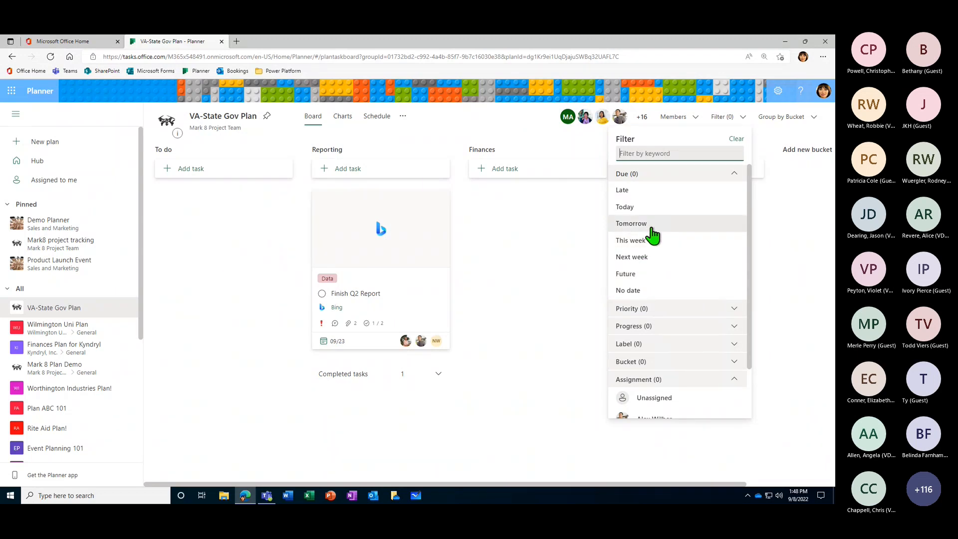
click(648, 257)
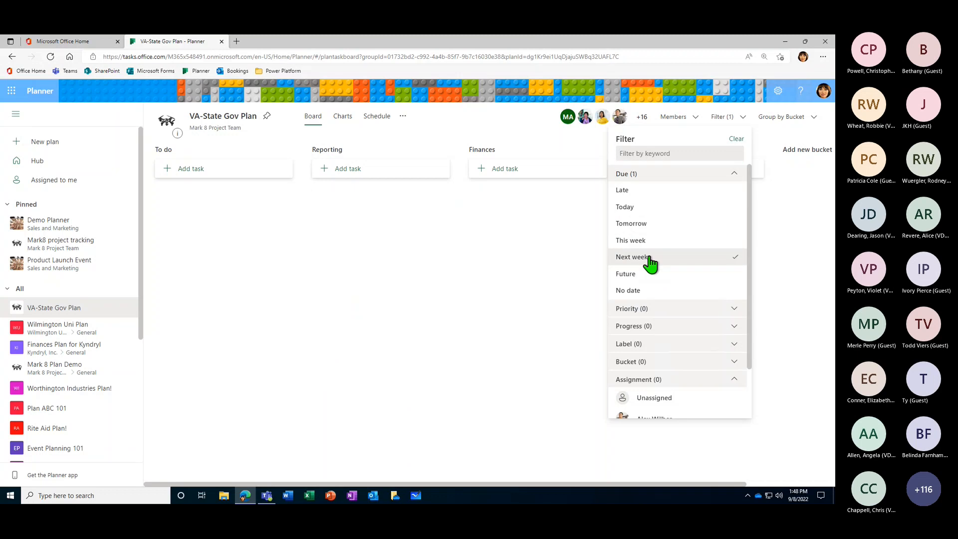
click(645, 275)
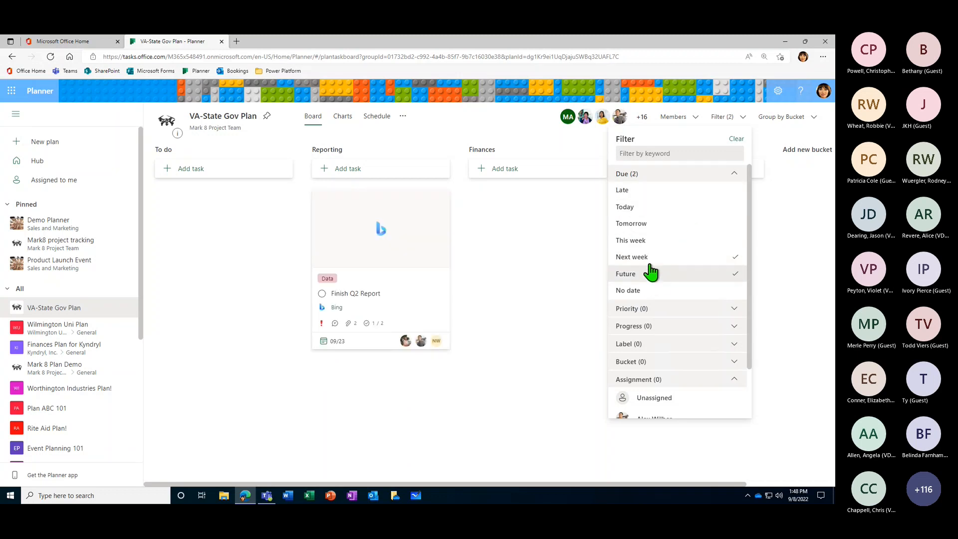
click(707, 257)
click(704, 276)
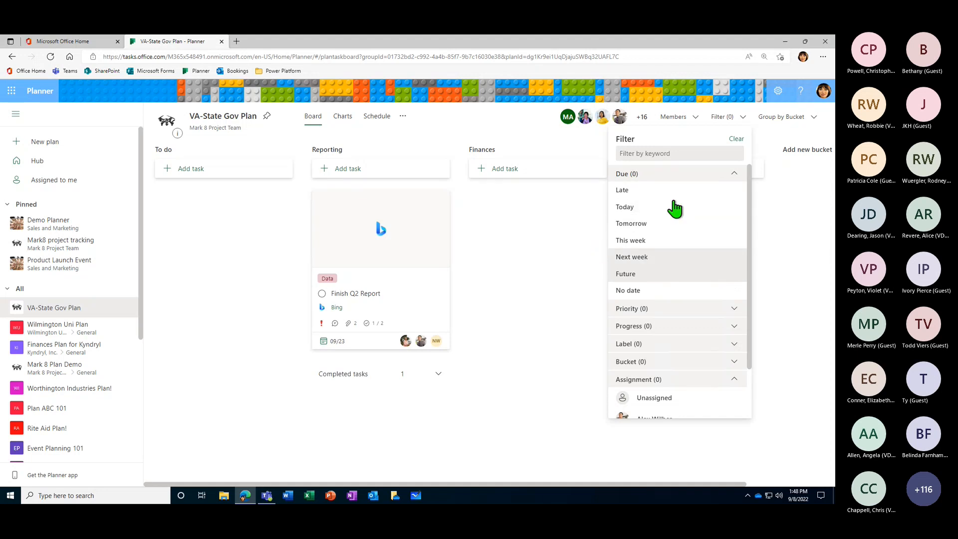
- Examine the board's filter options for priority, progress, label, bucket, assignment and keyword, and leave the filter
click(729, 312)
click(733, 176)
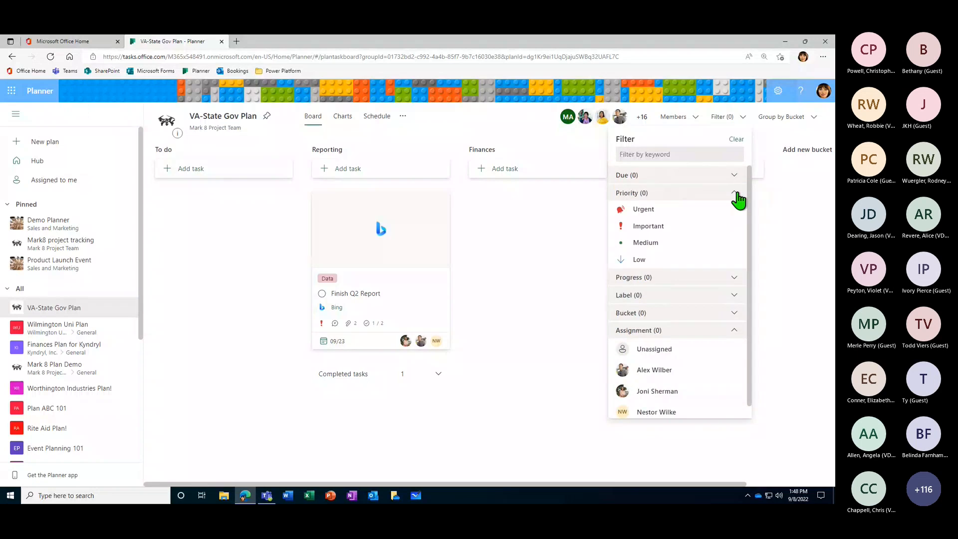
click(739, 196)
click(646, 212)
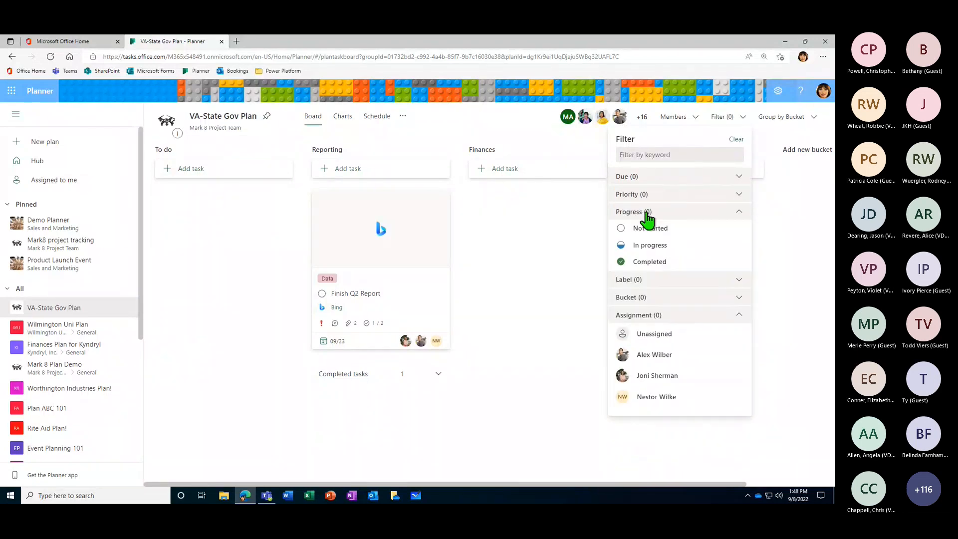
click(646, 214)
click(645, 229)
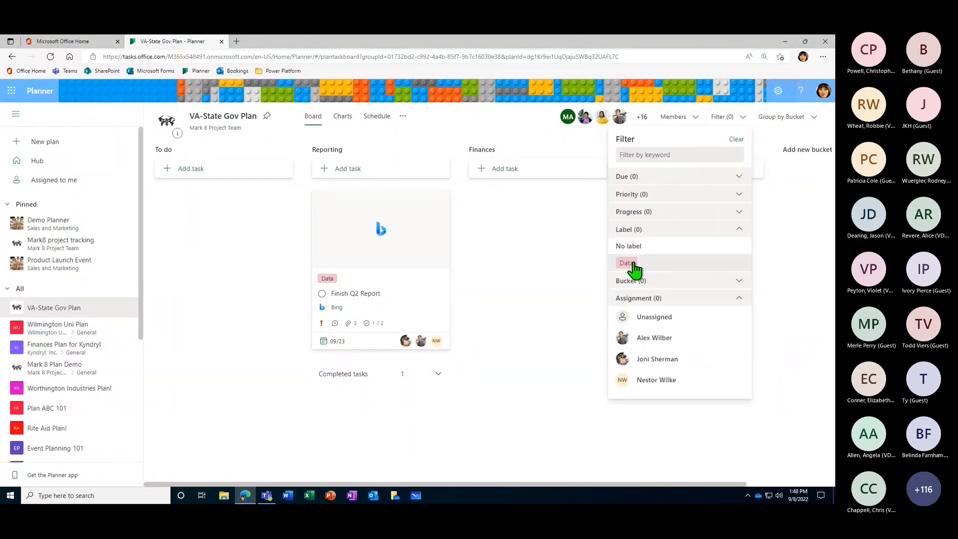
click(654, 231)
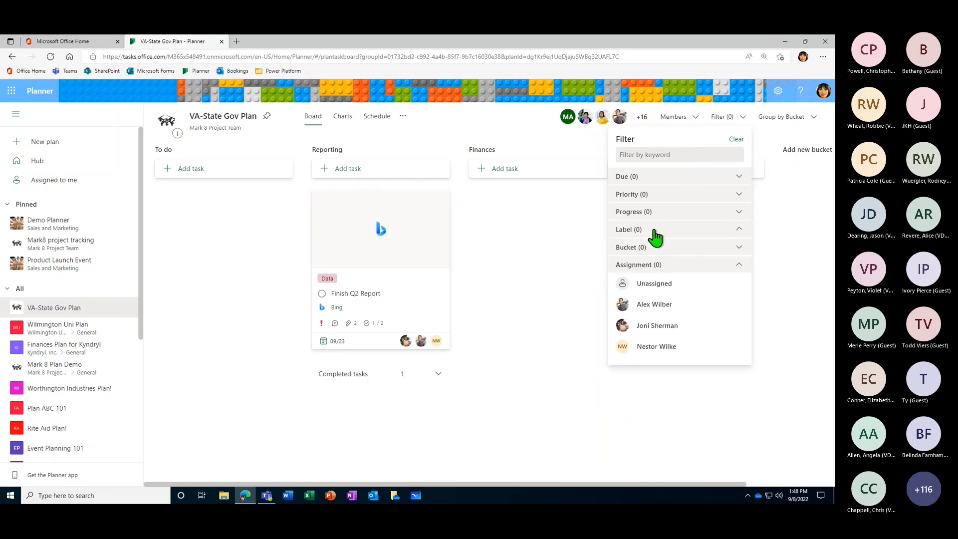
click(684, 249)
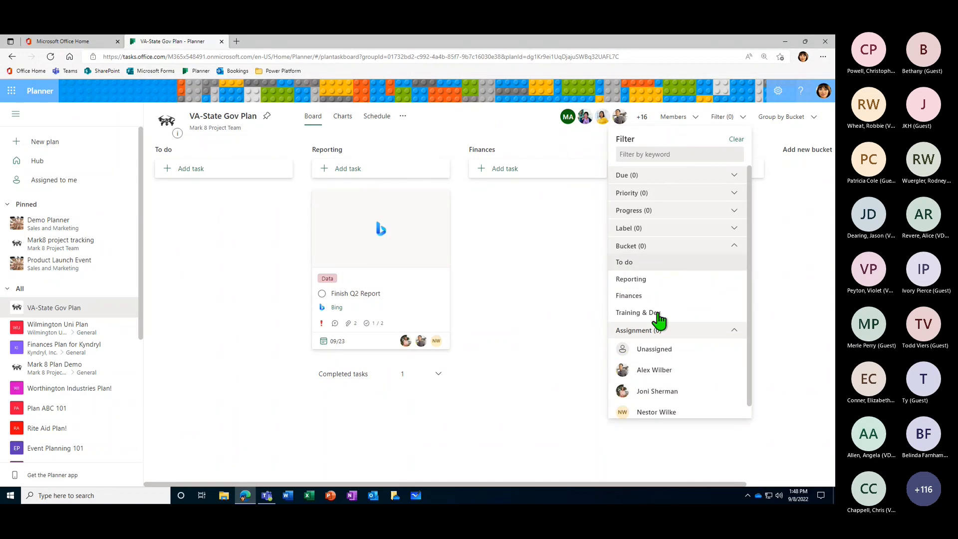
click(734, 247)
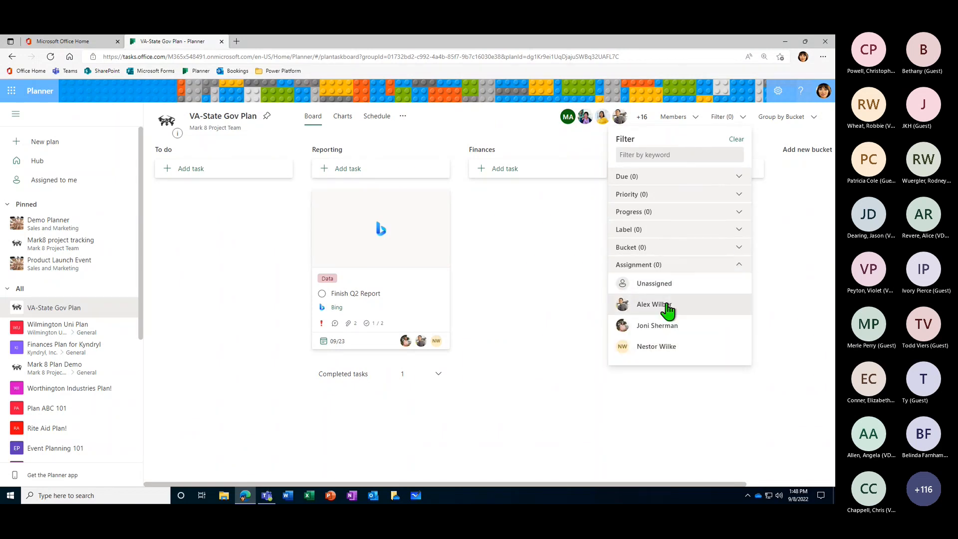
click(742, 267)
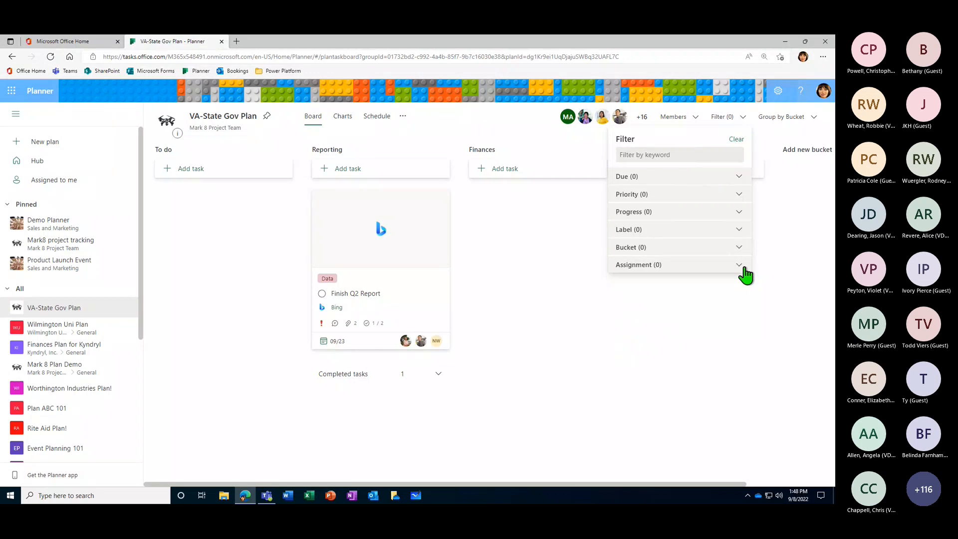
click(648, 155)
click(740, 122)
- Group the board by Assigned to, looking across the assignee columns, and return the grouping to Bucket
click(793, 119)
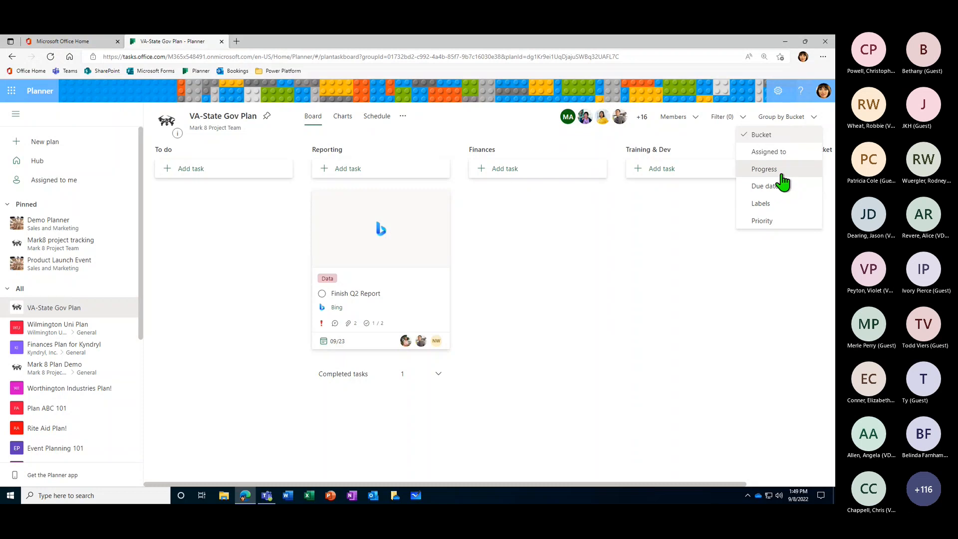
click(777, 155)
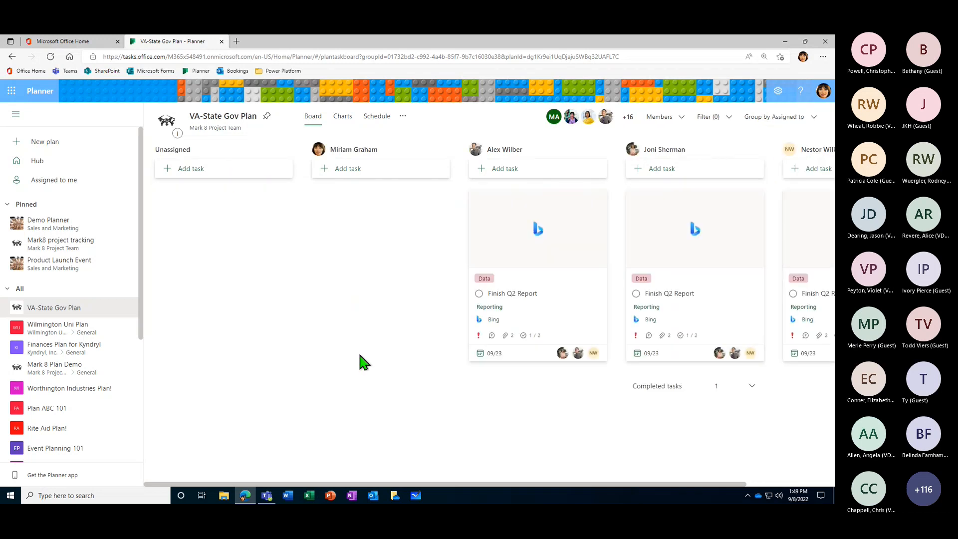
drag(474, 484, 384, 189)
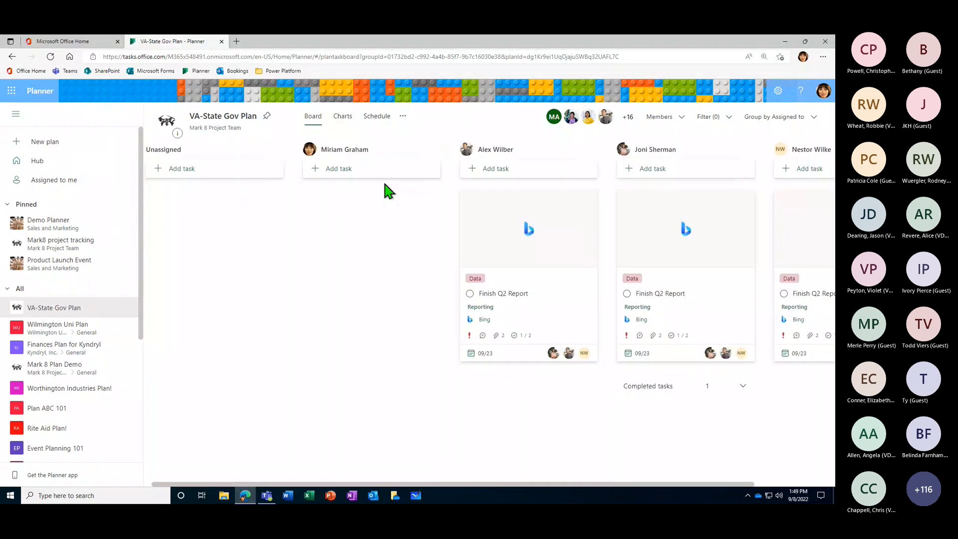
drag(598, 484, 692, 399)
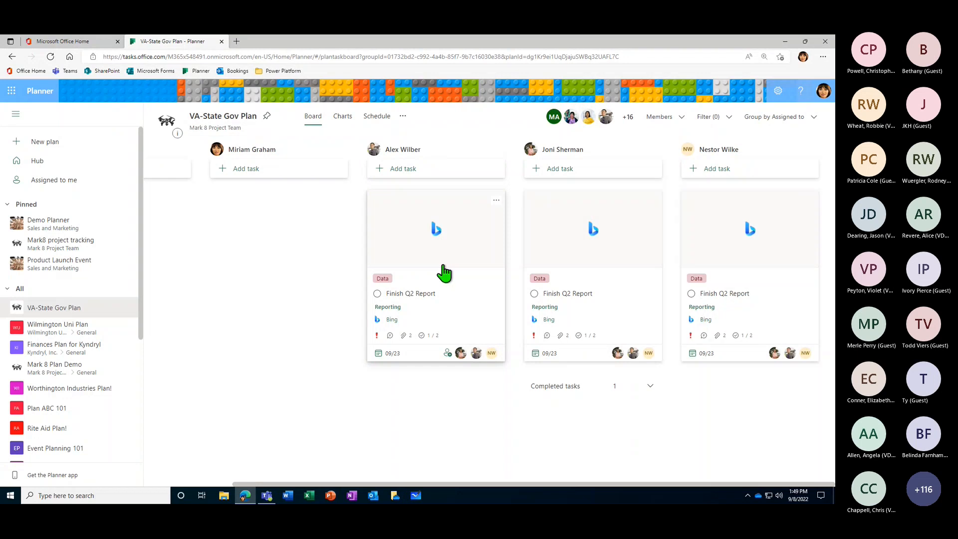
click(797, 116)
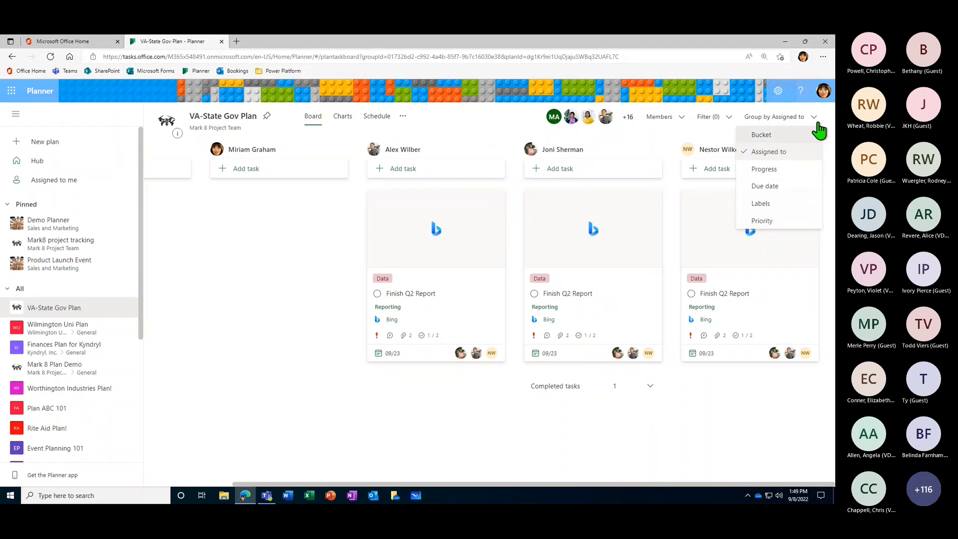
click(775, 135)
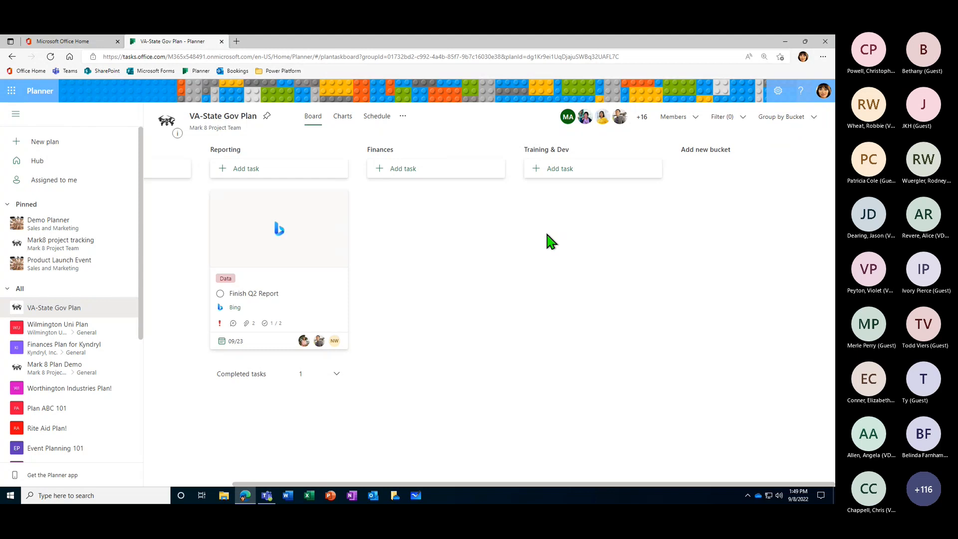
- Pin the VA-State Gov Plan to the list of pinned plans
click(403, 117)
click(402, 117)
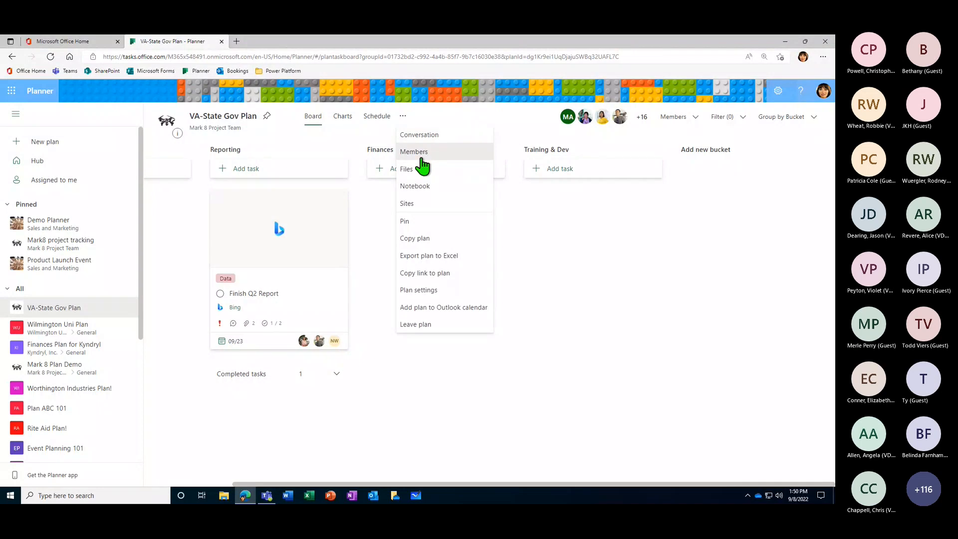
click(414, 222)
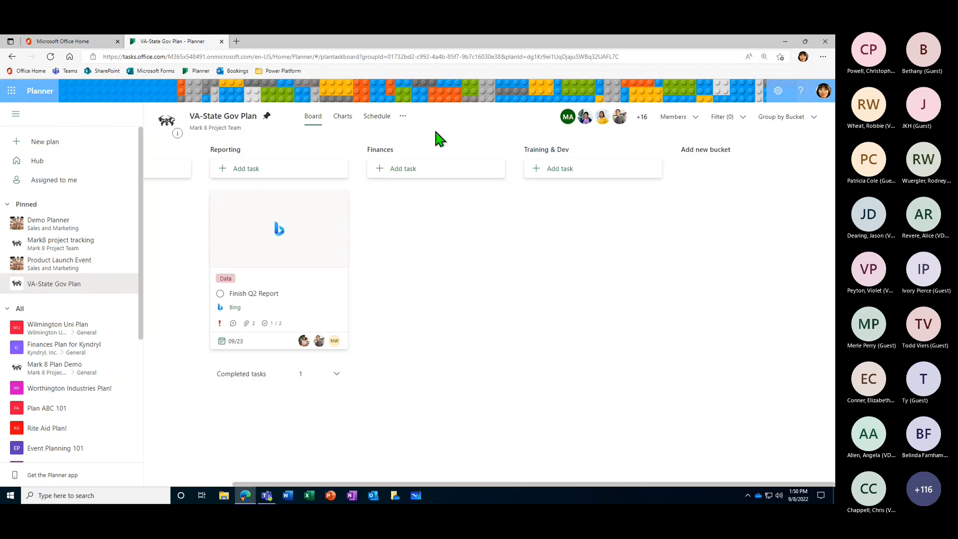
- Open the copy options for the VA-State Gov Plan and look through the groups it can be copied to
click(403, 115)
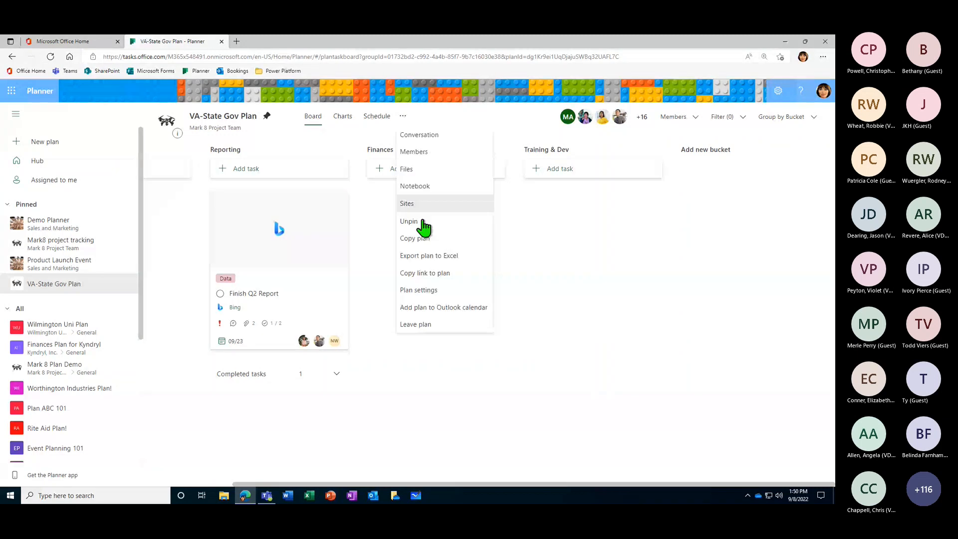
click(427, 241)
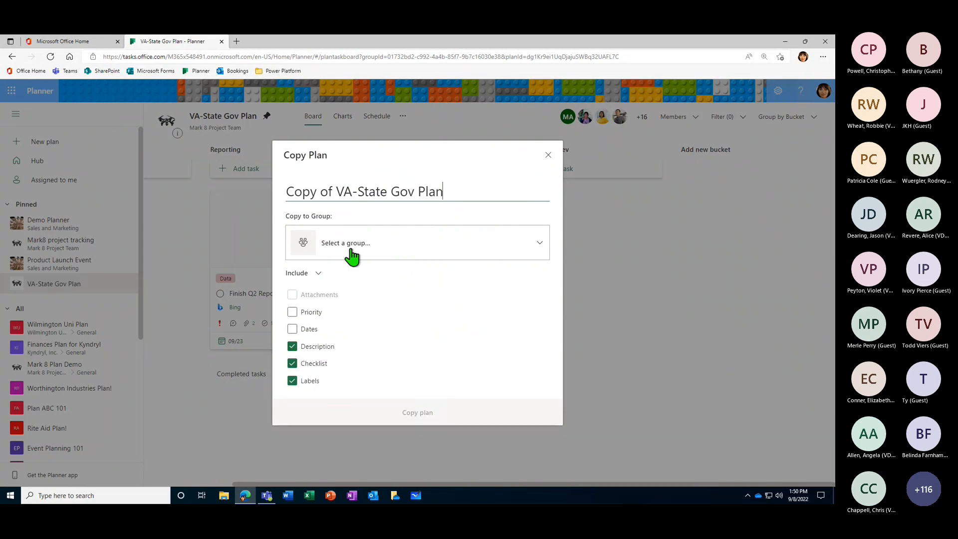
click(542, 249)
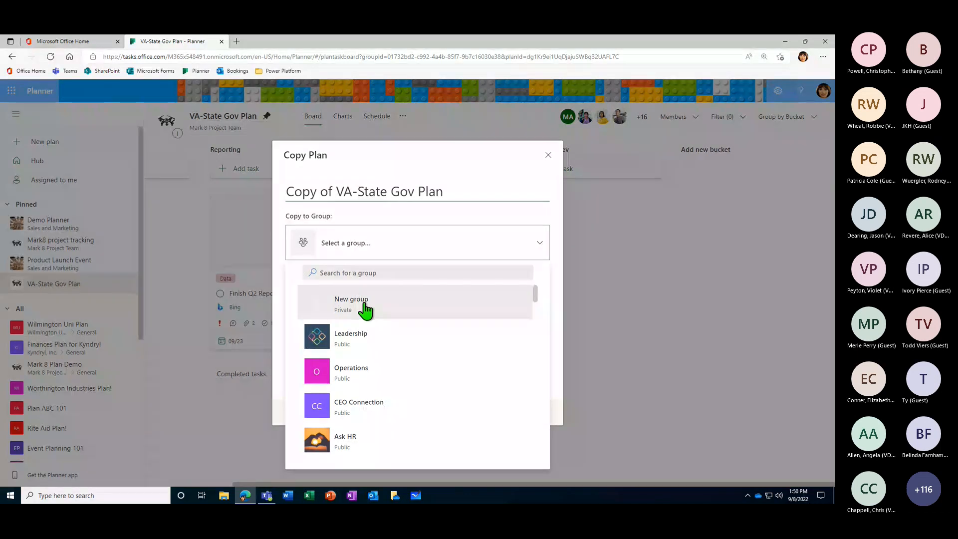
scroll(434, 340, down, 1)
click(540, 254)
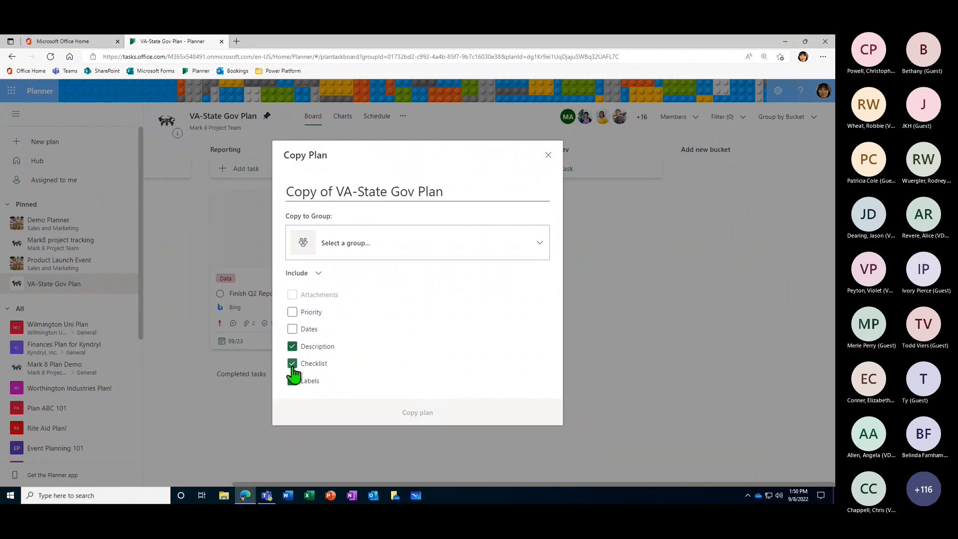
- Try a plan copy to the Leadership group with Dates and Labels included and Description and Checklist excluded, and cancel it
click(292, 329)
click(292, 347)
click(292, 363)
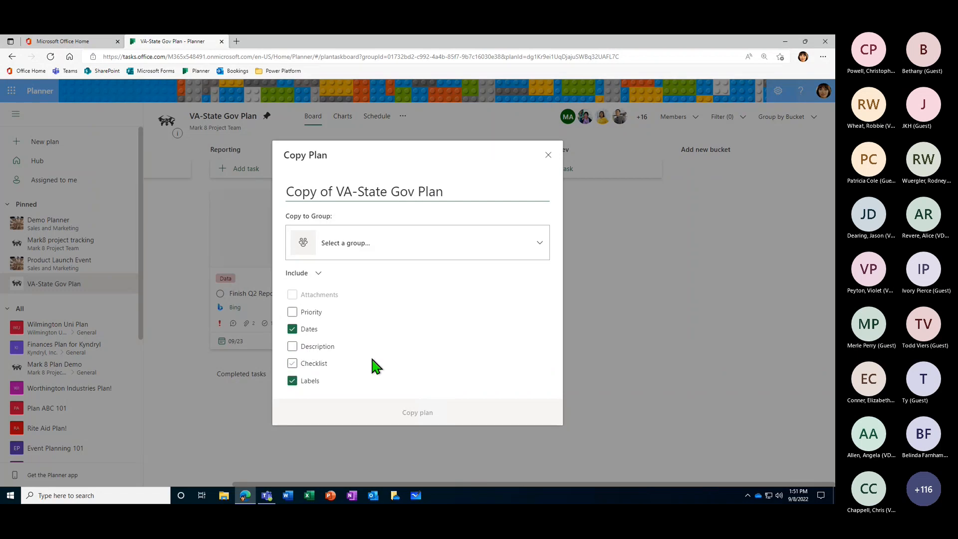
click(332, 326)
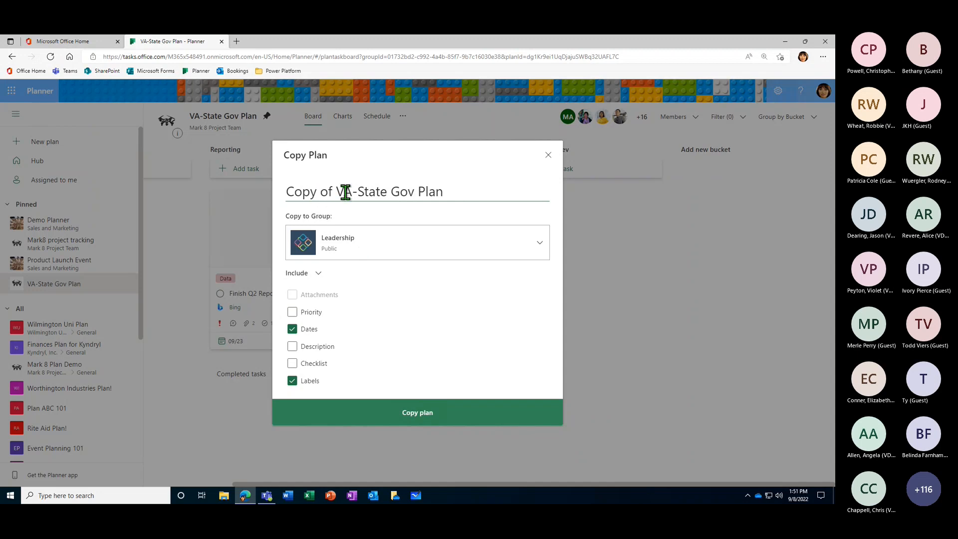
drag(288, 190, 454, 187)
click(460, 188)
click(551, 159)
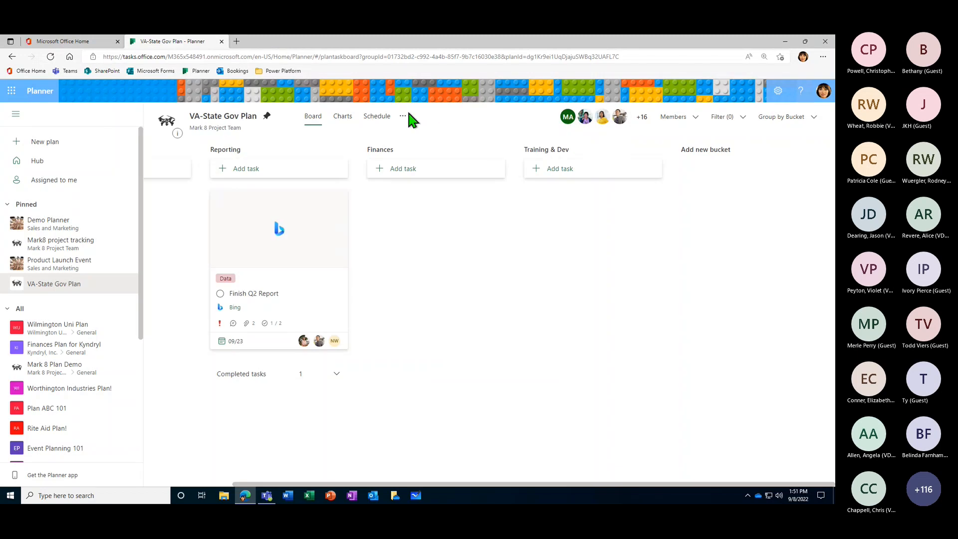
- Copy the link to the VA-State Gov Plan
click(404, 116)
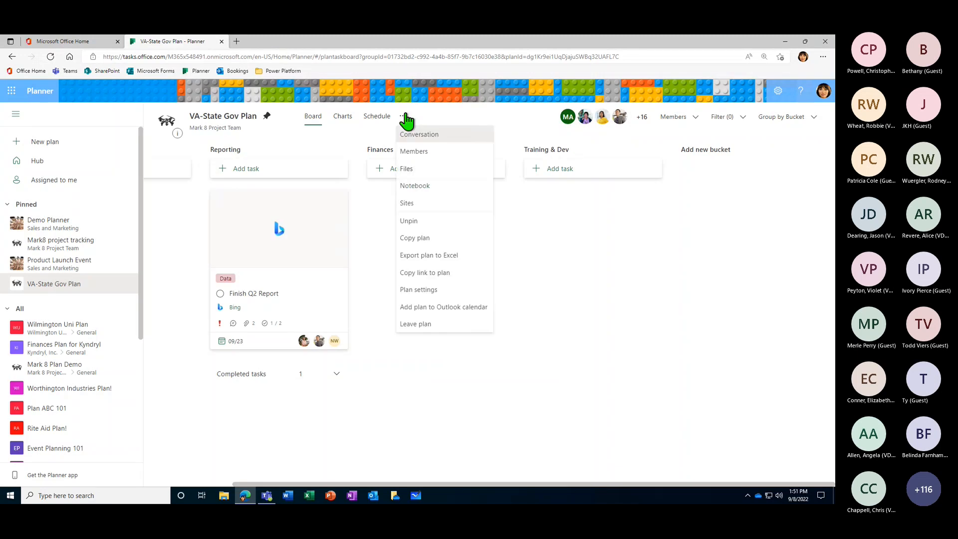
click(447, 273)
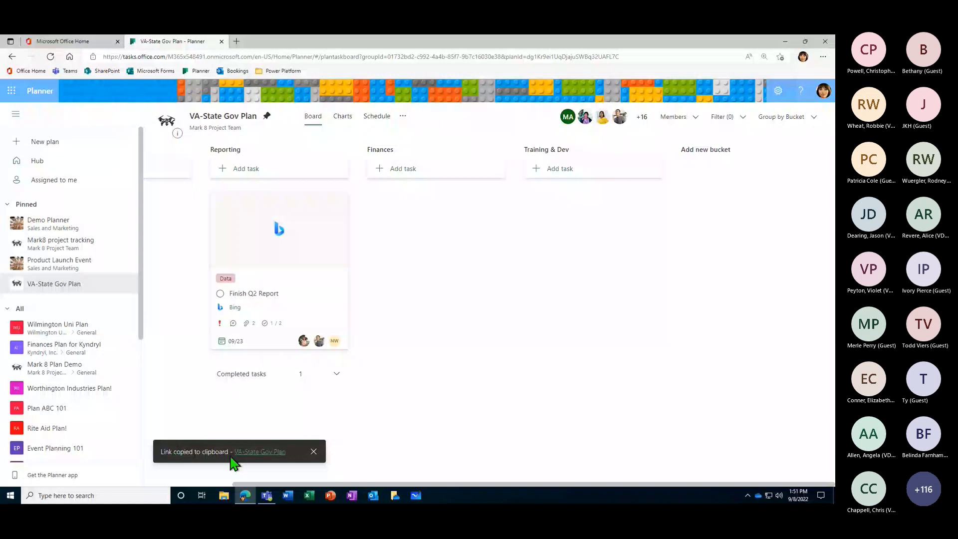
- Set the plan's background to the kayak on a lake at sunset, and look through the other suggested backgrounds
click(403, 116)
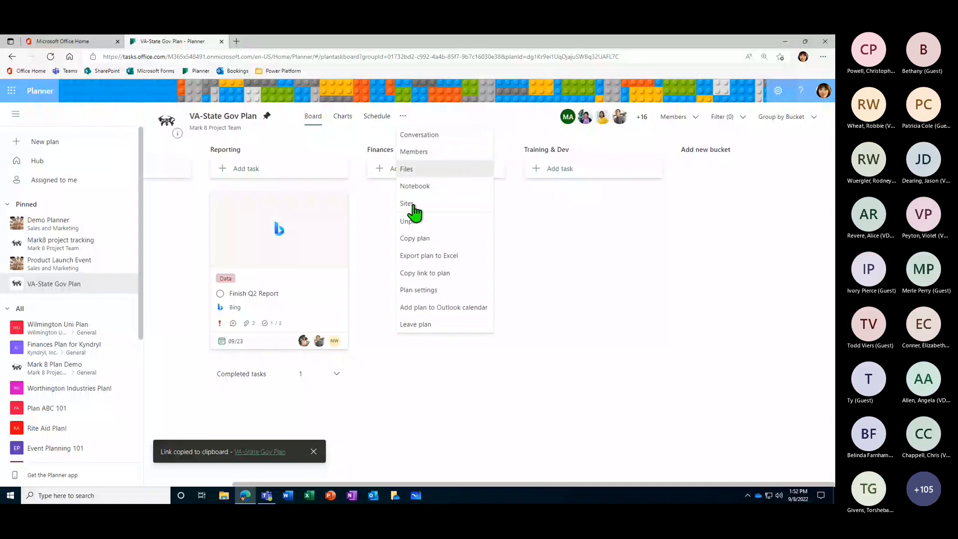
click(426, 292)
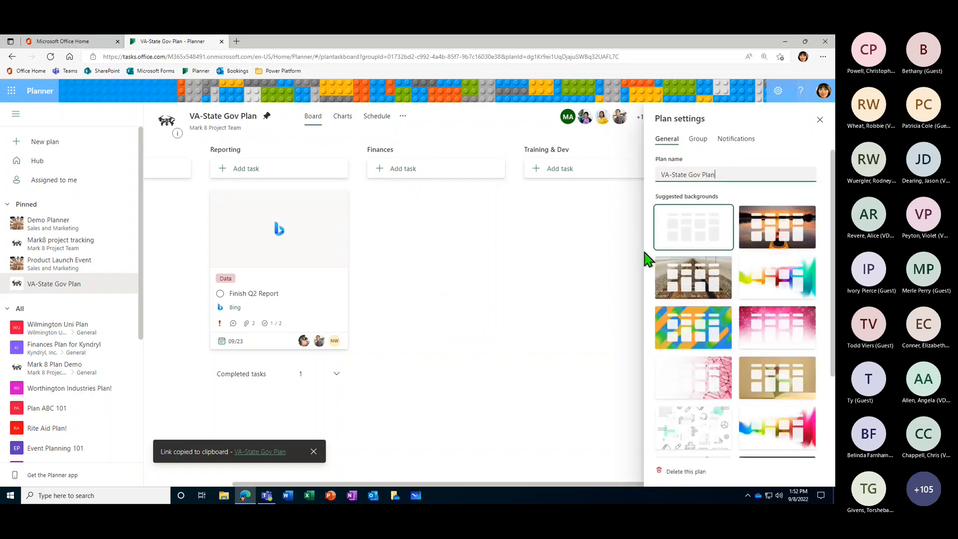
click(777, 230)
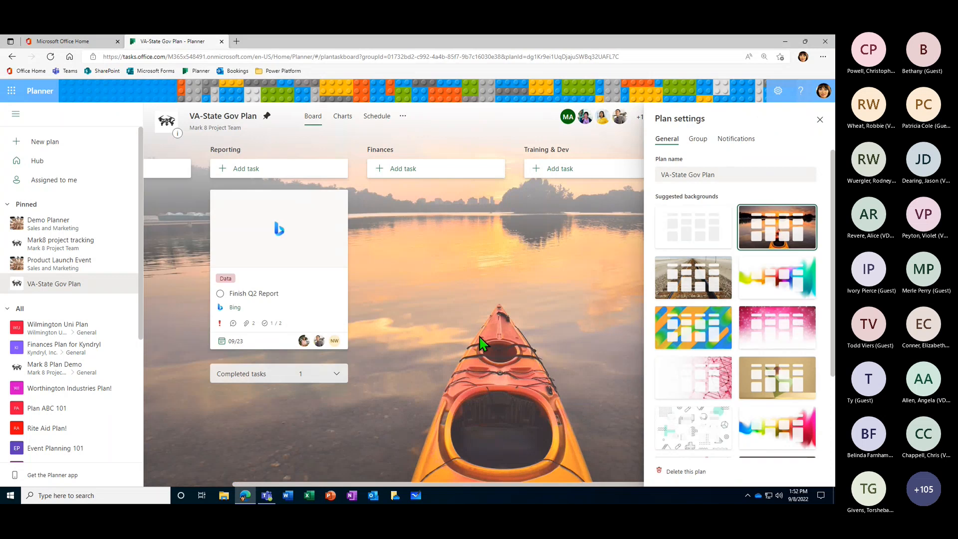
scroll(764, 364, down, 3)
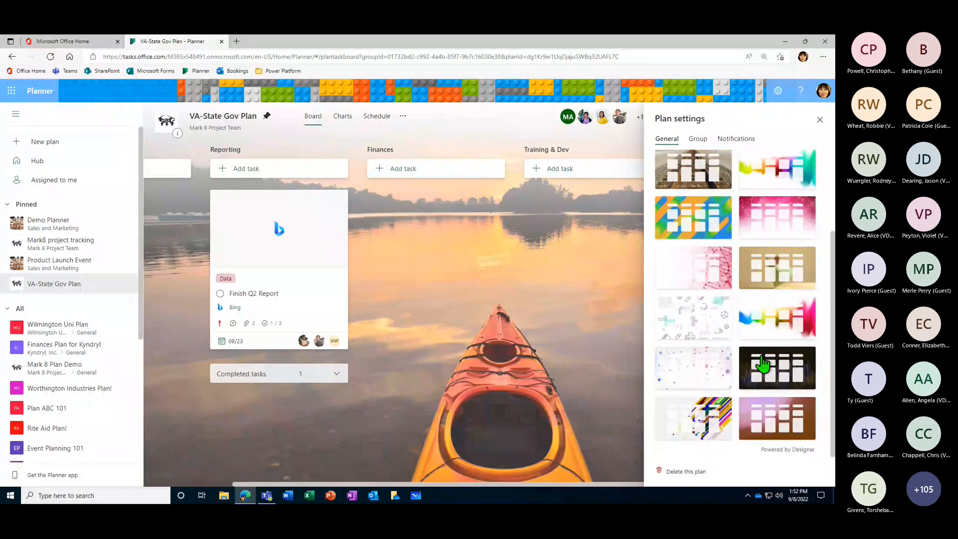
scroll(763, 362, up, 1)
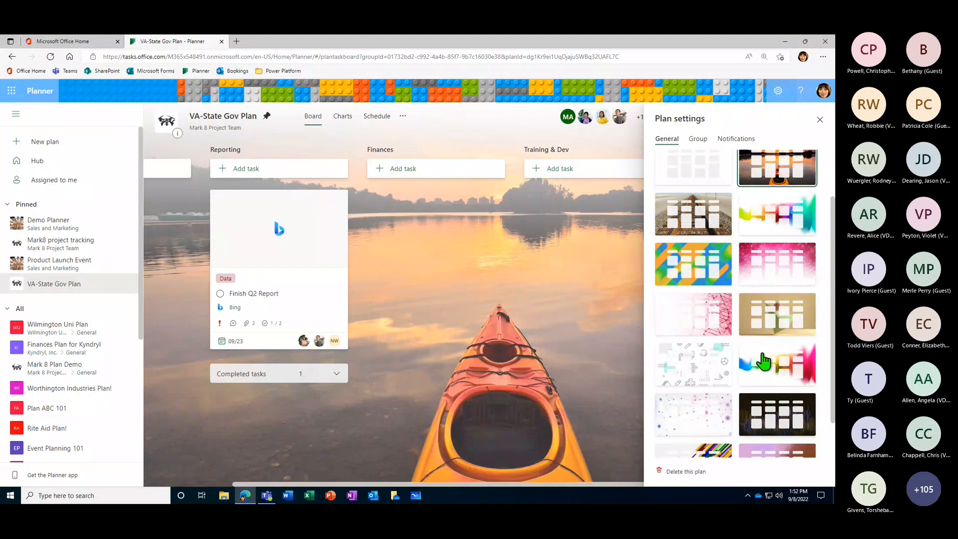
scroll(762, 360, up, 2)
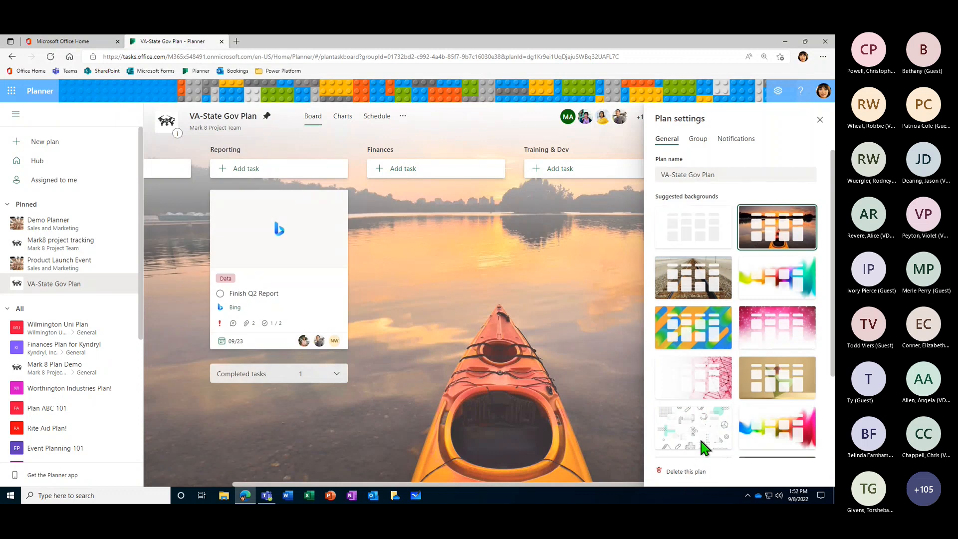
- Try the Private option for the plan group's privacy and return it to Public without saving
click(699, 141)
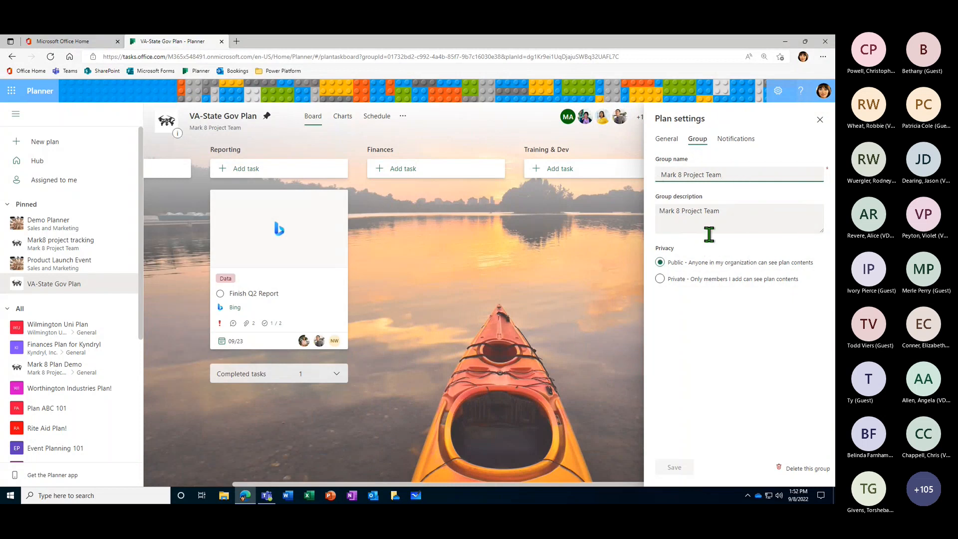
click(659, 278)
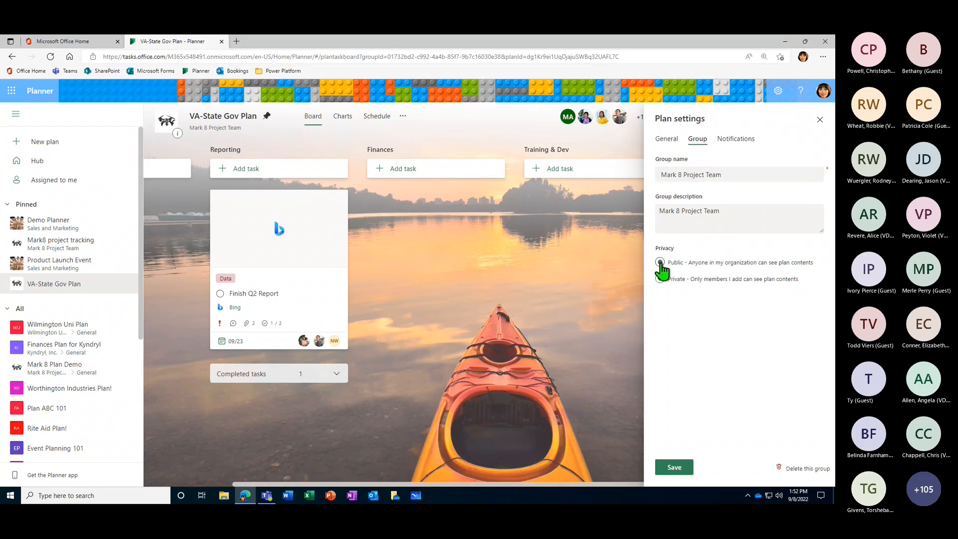
click(660, 262)
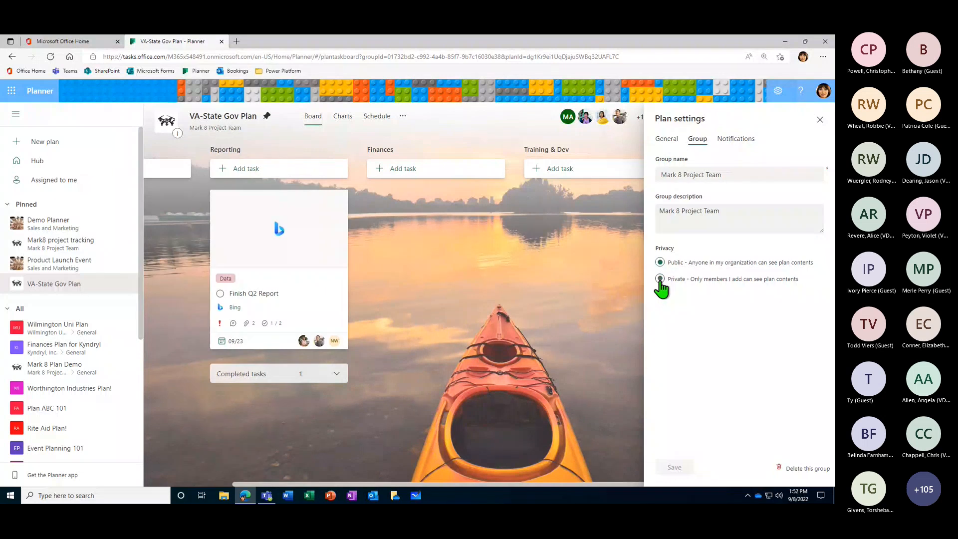
click(659, 280)
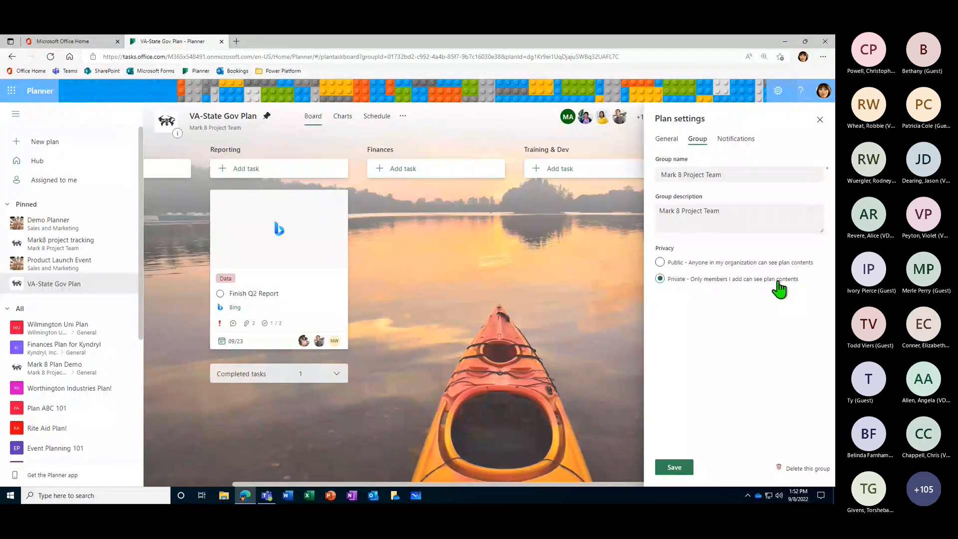
click(659, 263)
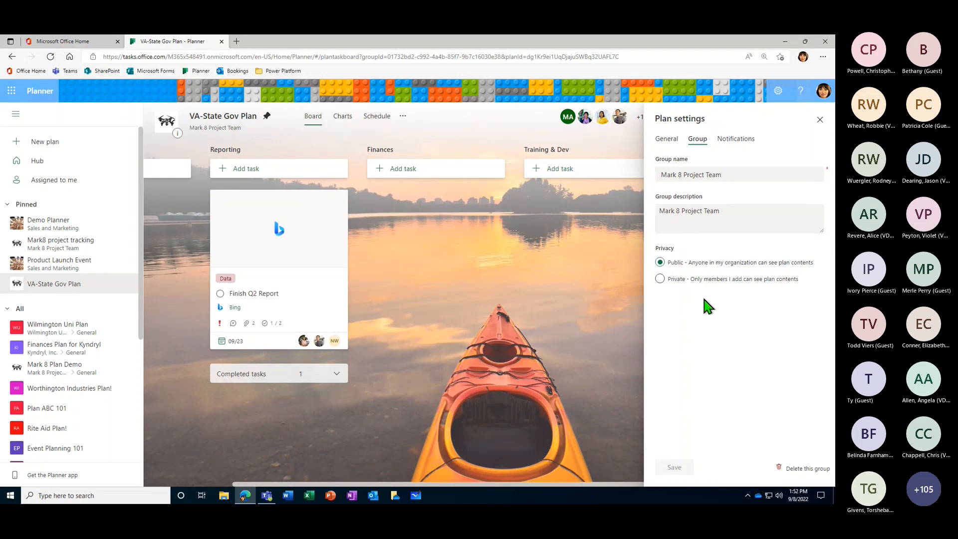
- Try the group email notification for assigned or completed tasks, turn it off again, and leave the plan settings
click(735, 139)
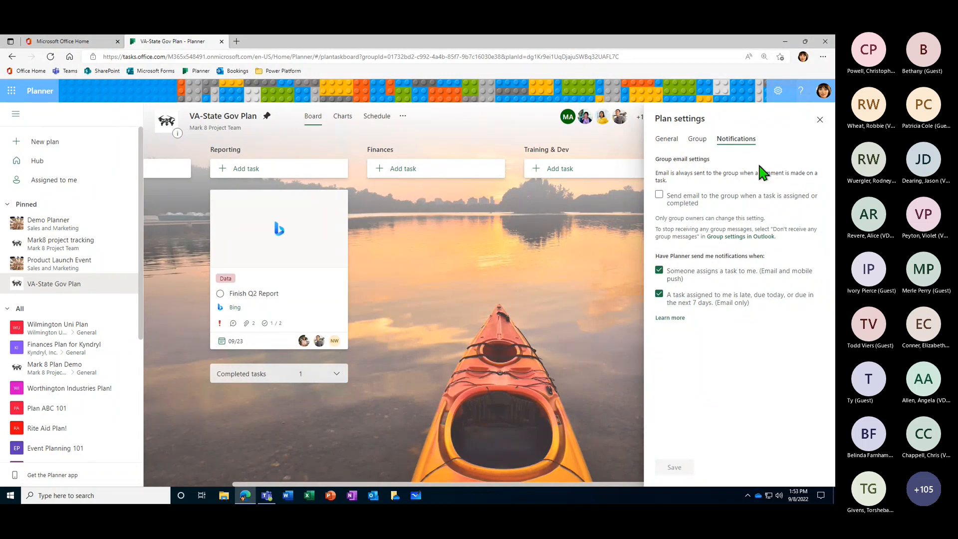
click(660, 196)
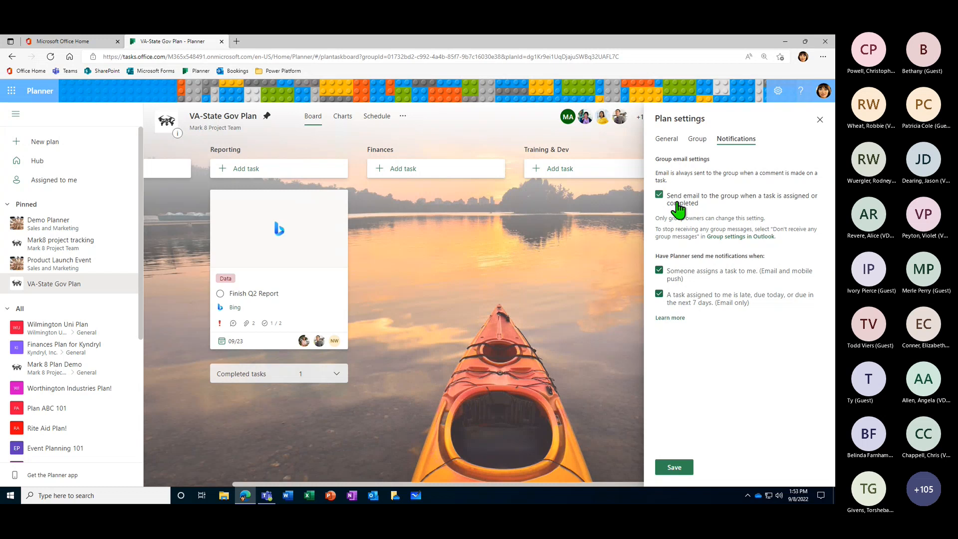
click(659, 195)
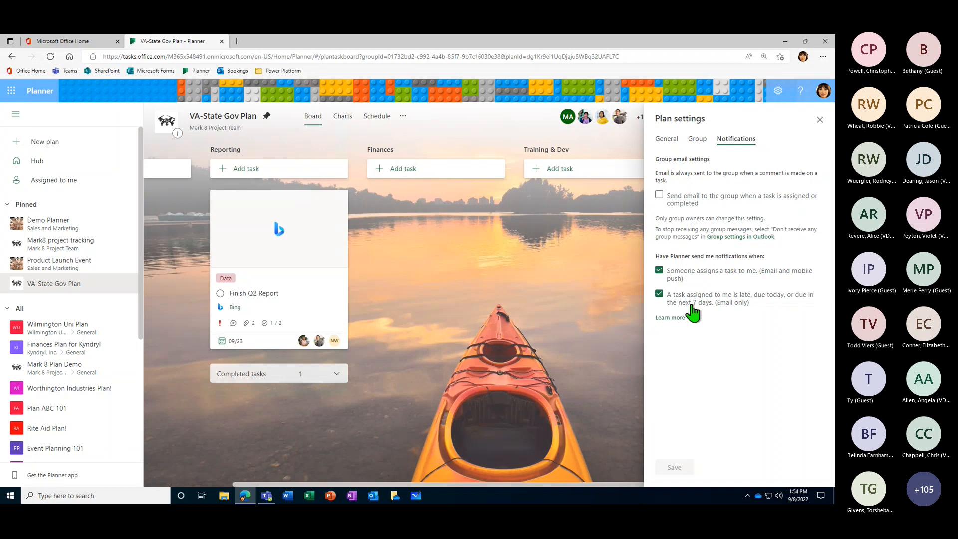
click(820, 120)
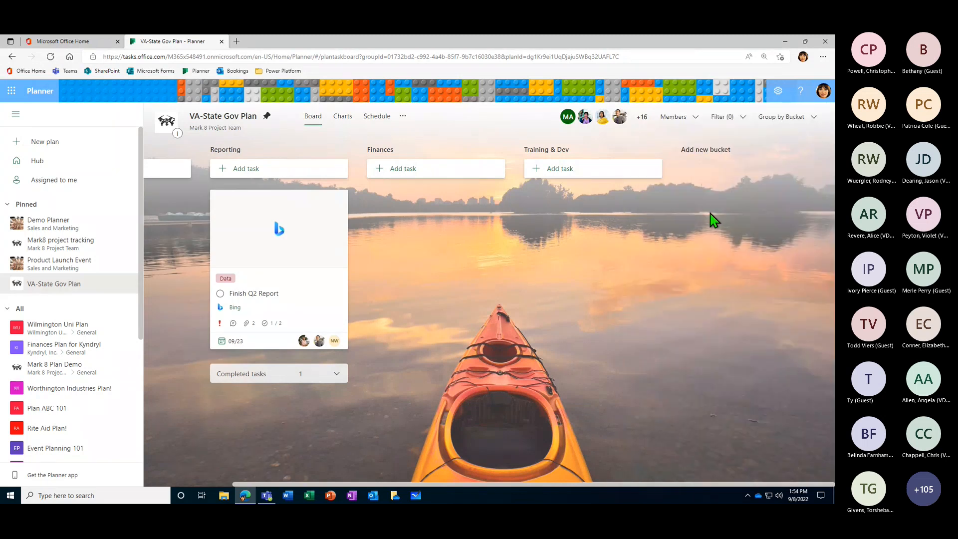
click(403, 115)
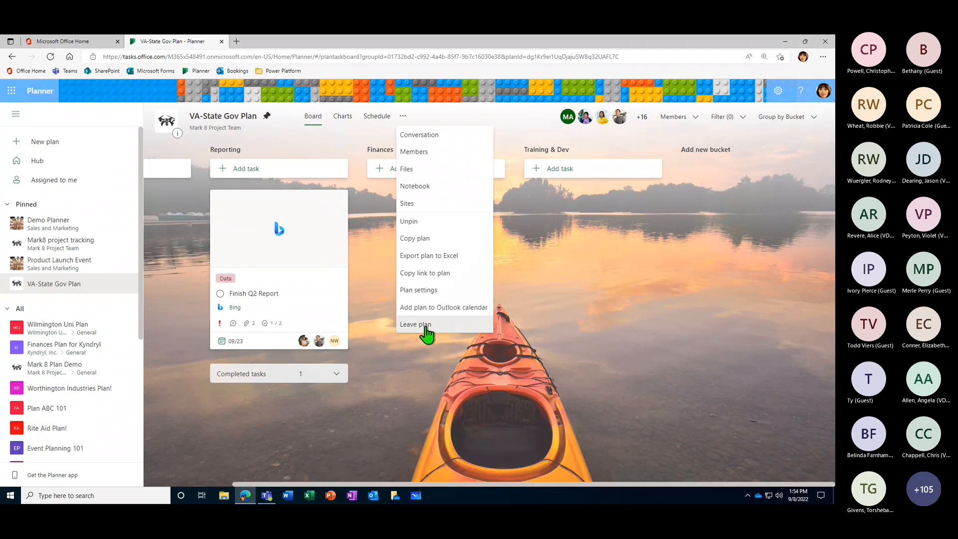
click(408, 118)
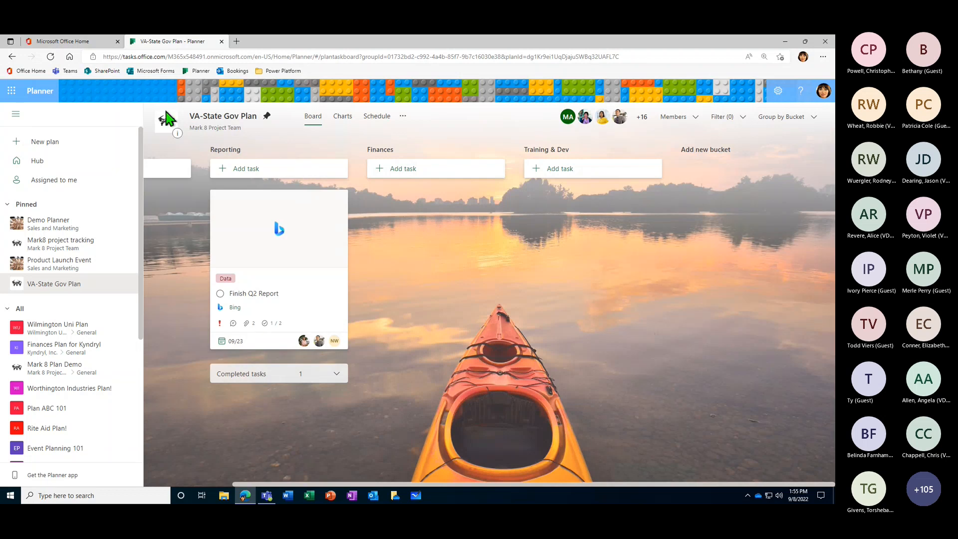
- Switch to Microsoft Teams and open the hidden Finances channel of the Mark 8 Project Team
click(271, 493)
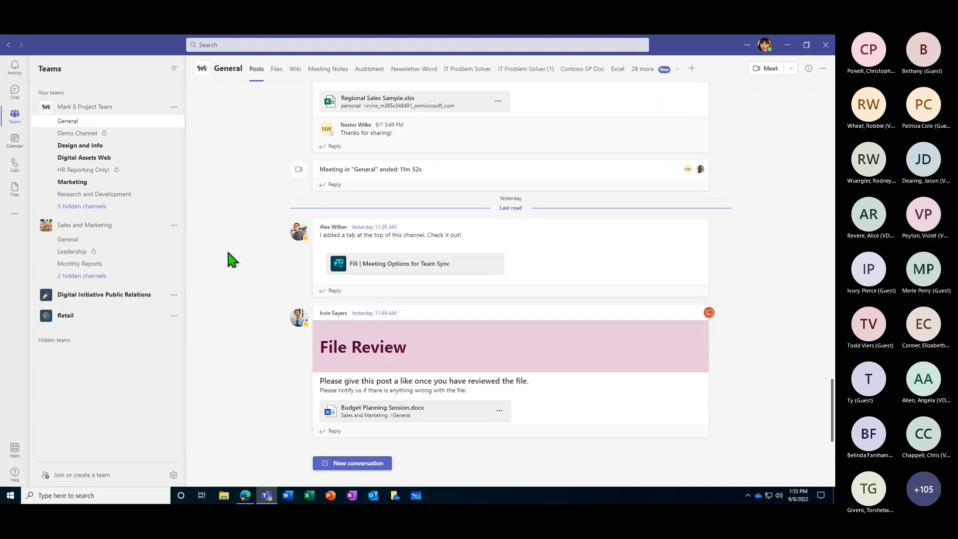
click(692, 70)
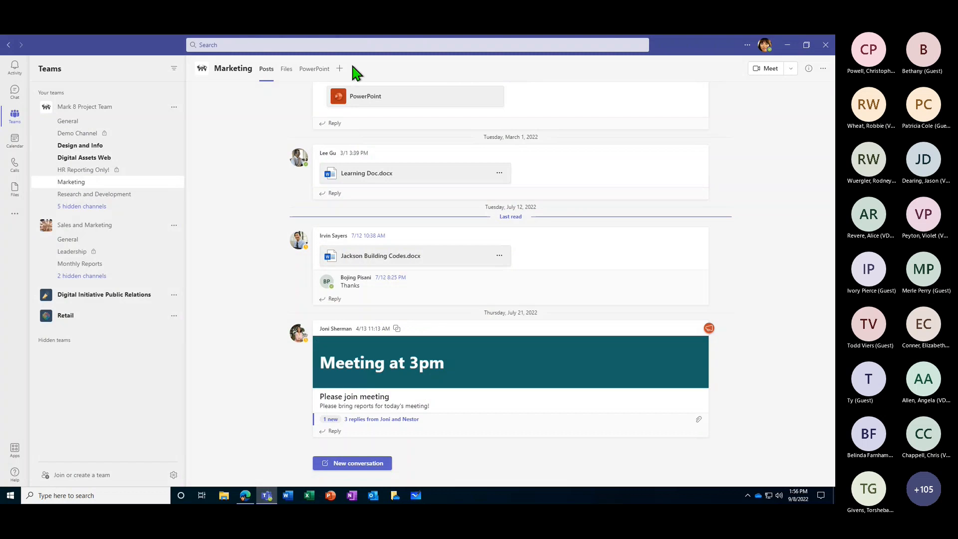
click(78, 206)
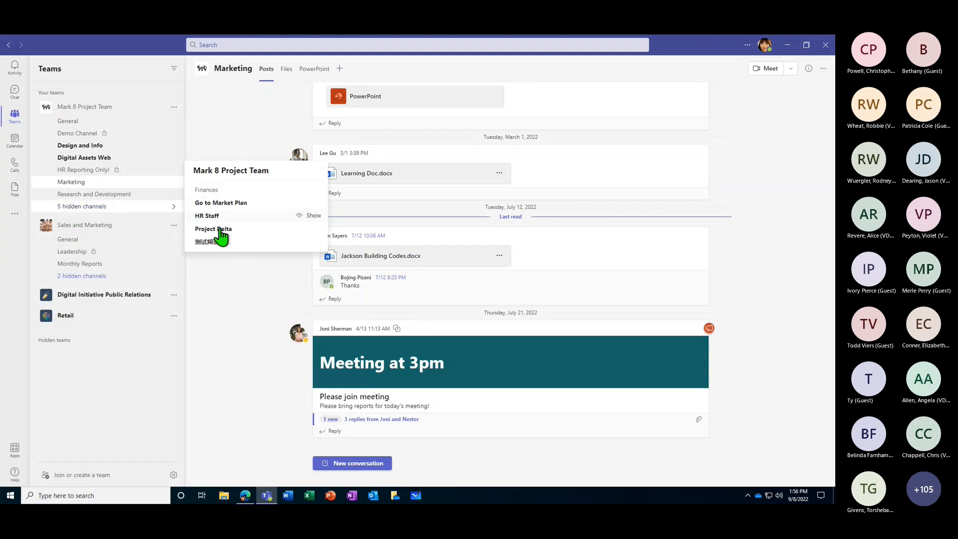
click(220, 192)
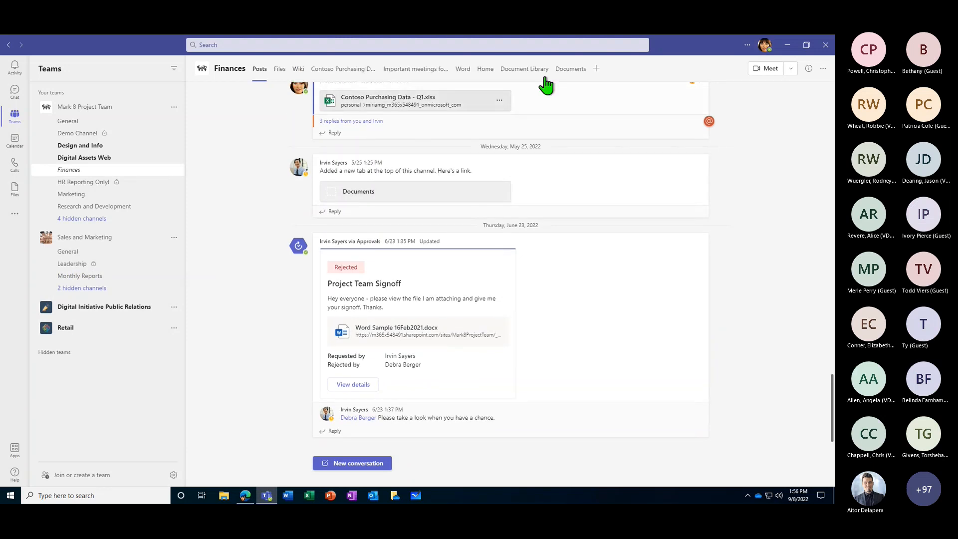
- Add a Tasks by Planner and To Do tab to the Finances channel using the team's existing VA-State Gov Plan
click(597, 69)
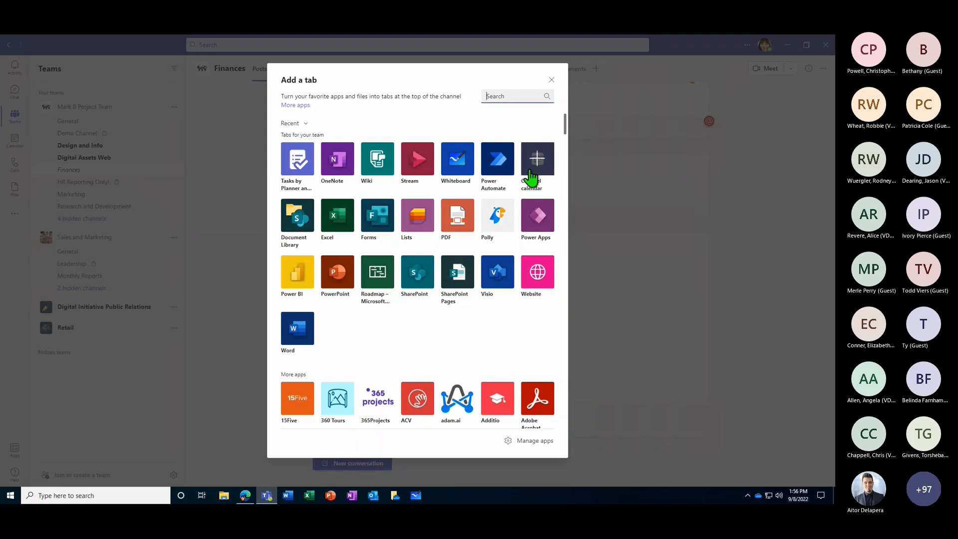
click(299, 161)
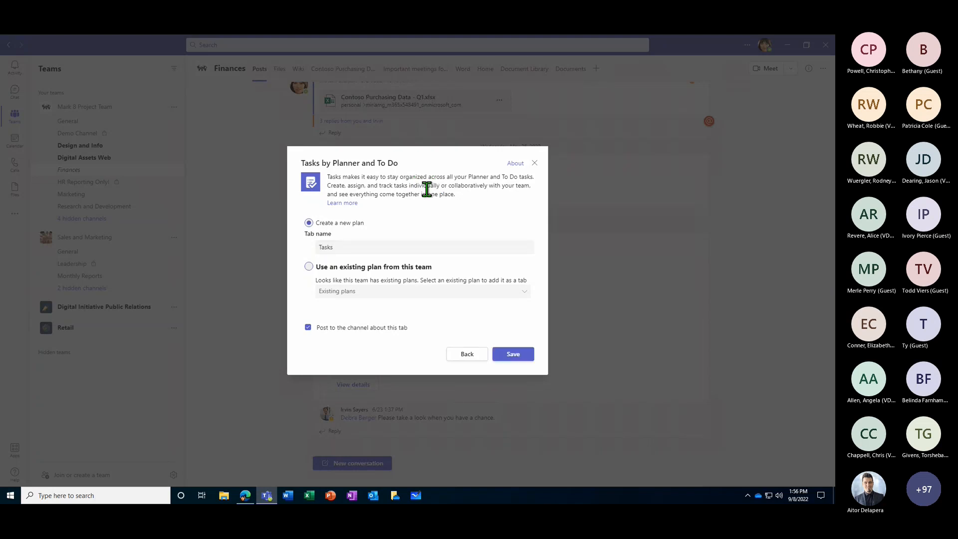
click(308, 268)
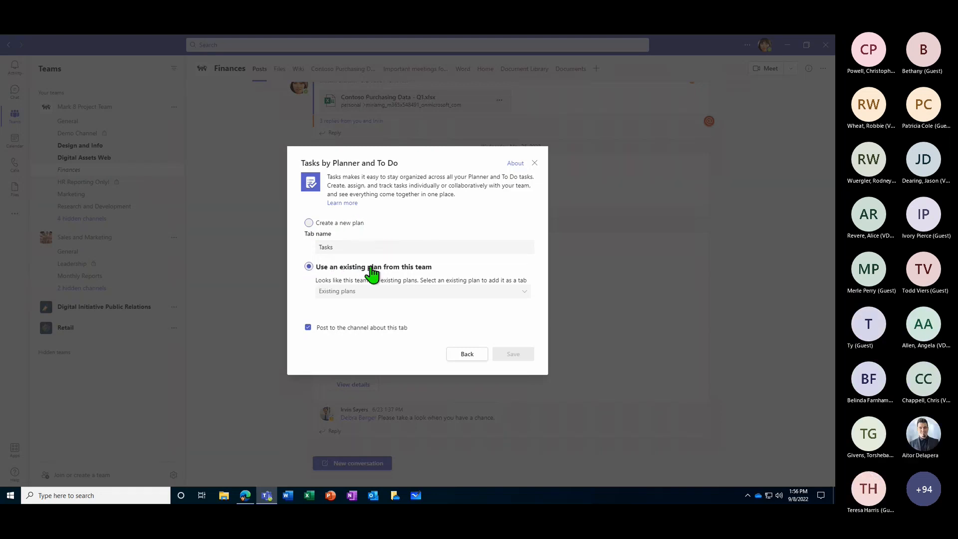
click(524, 292)
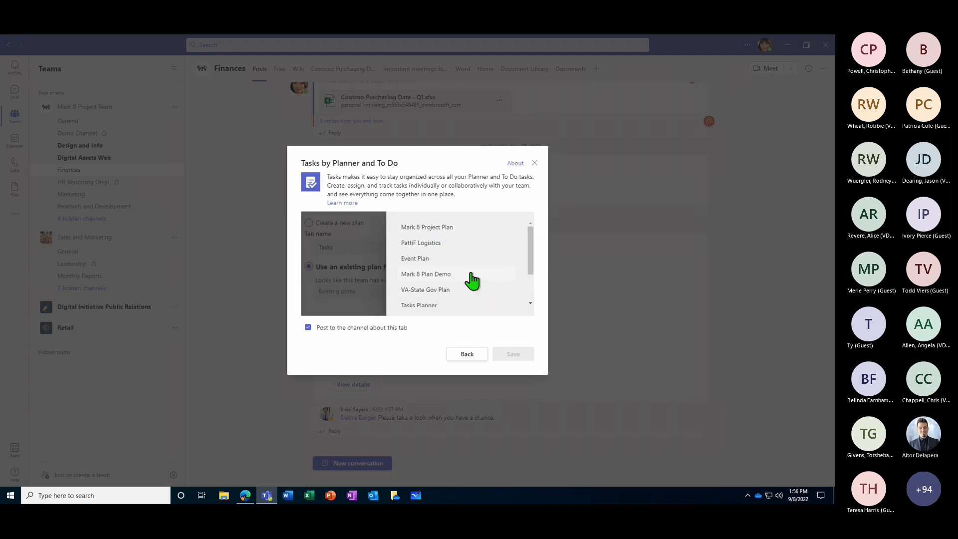
click(442, 291)
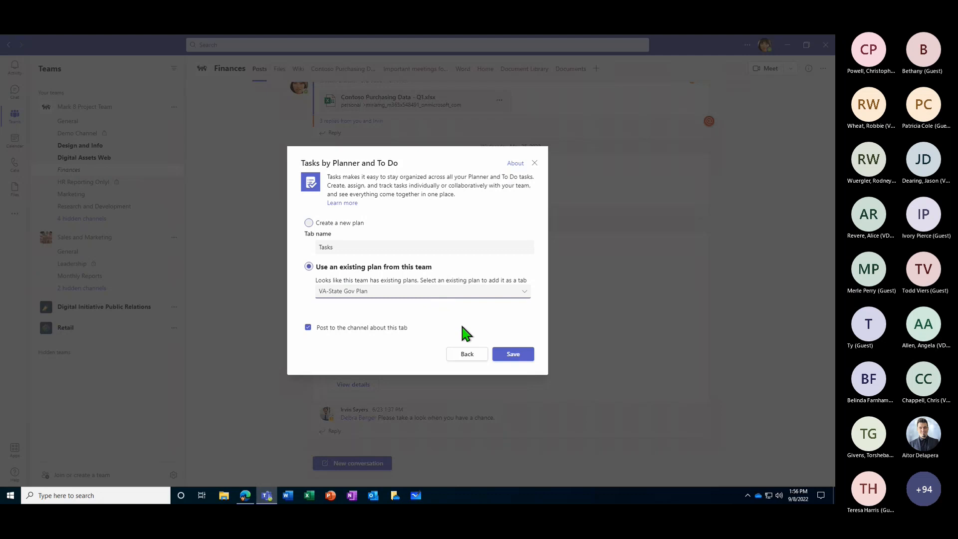
click(512, 355)
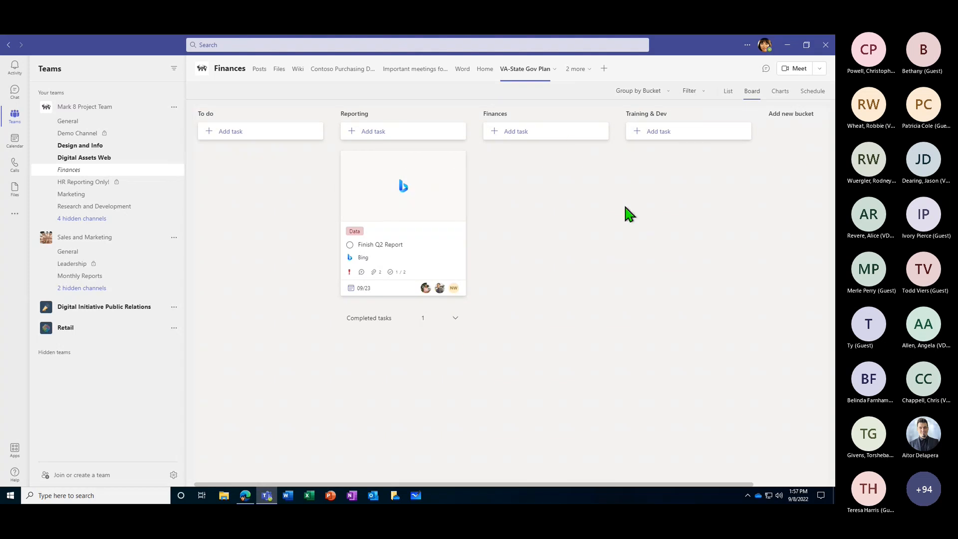
- Search the Teams app store for "tasks" and open the Tasks by Planner and To Do app
click(533, 71)
click(15, 219)
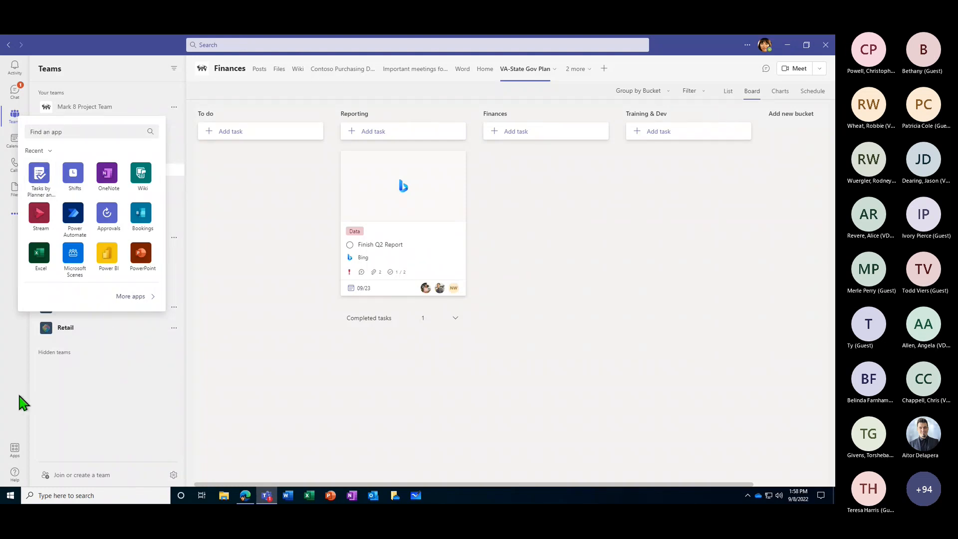
click(21, 445)
click(15, 449)
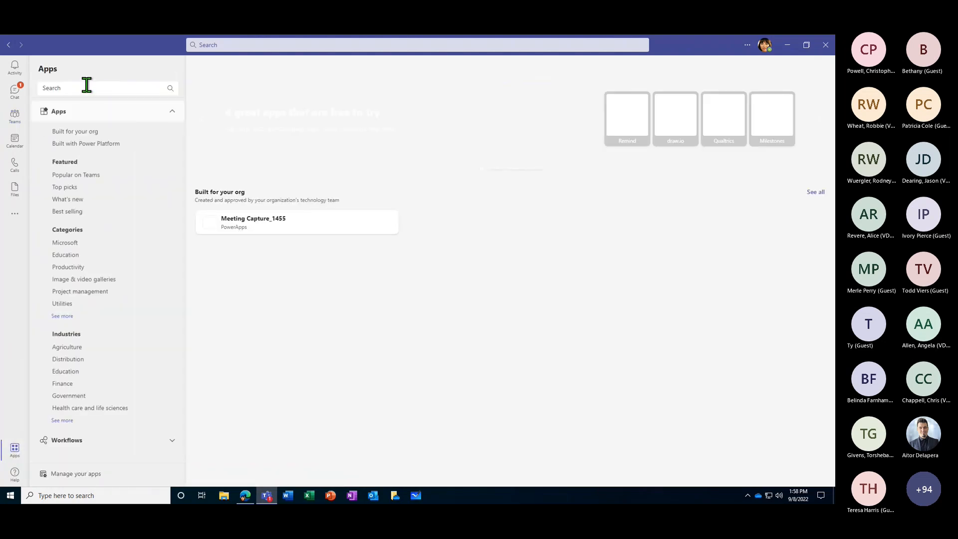
click(83, 88)
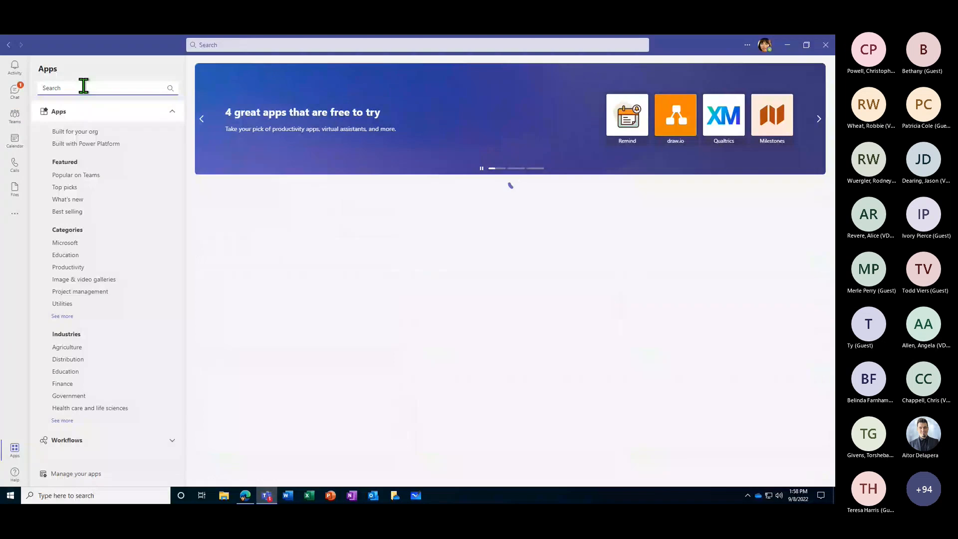
text(tasks)
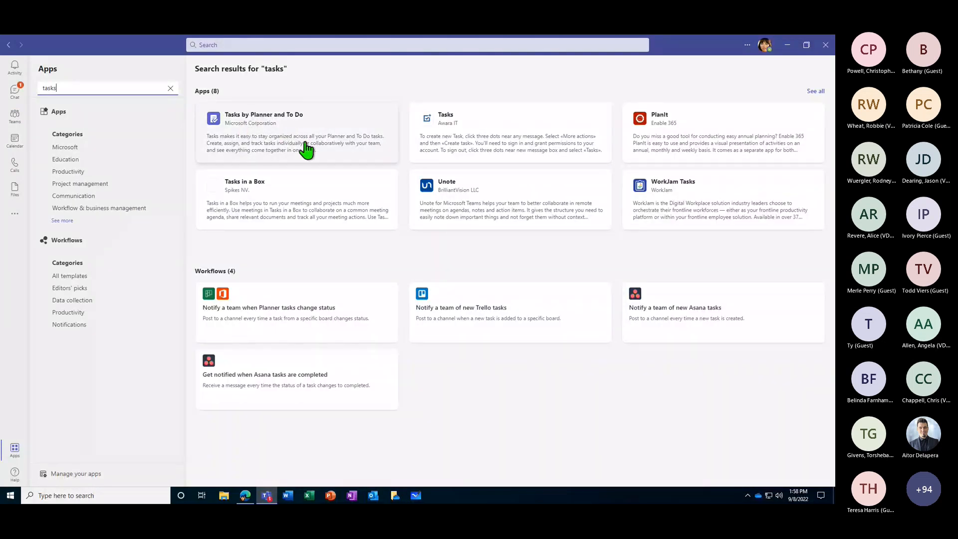
click(274, 145)
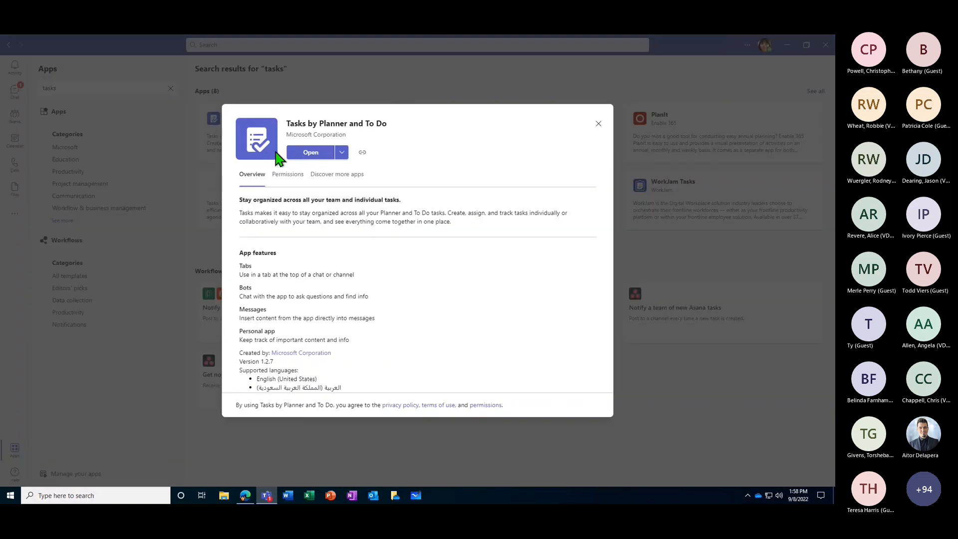
click(311, 152)
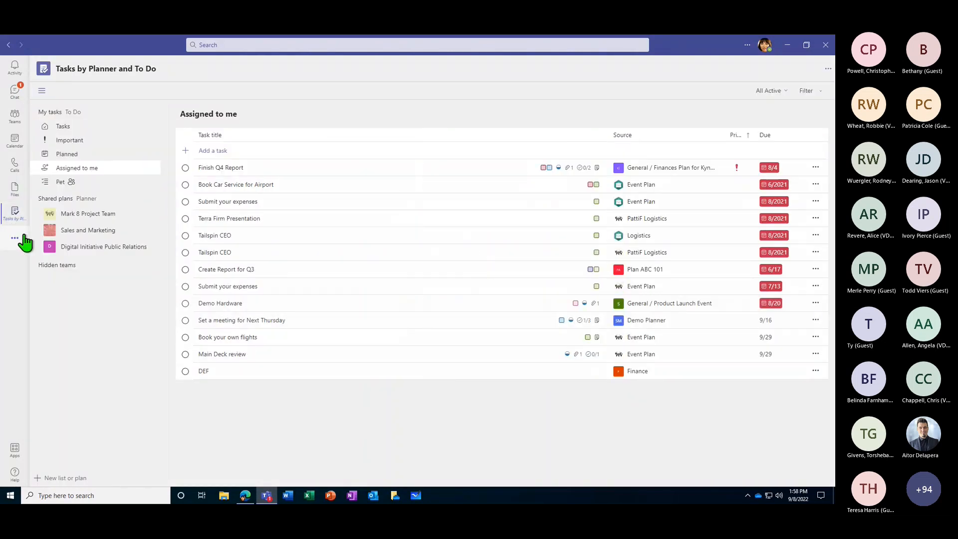
- Pin the Tasks by Planner and To Do app to the Teams app bar
key(ctrl)
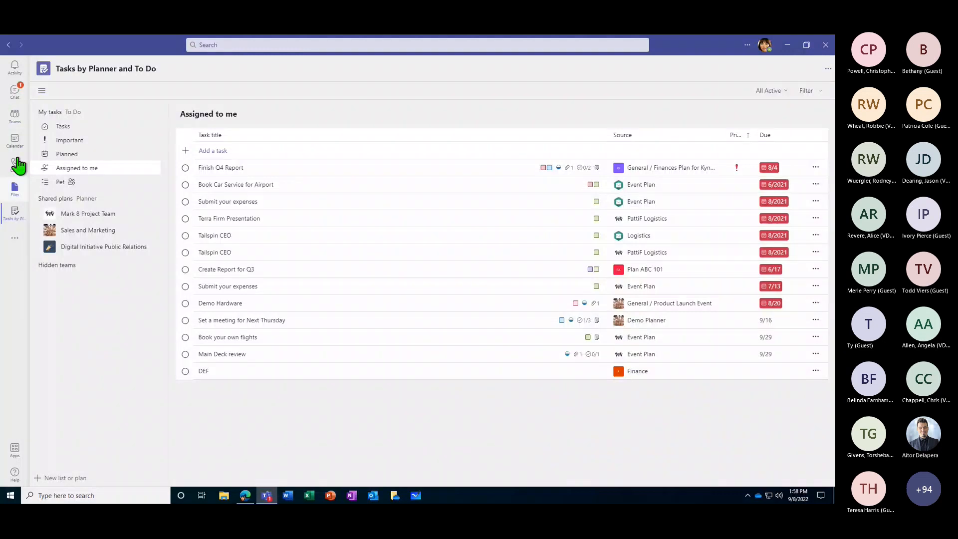
right_click(14, 218)
click(54, 226)
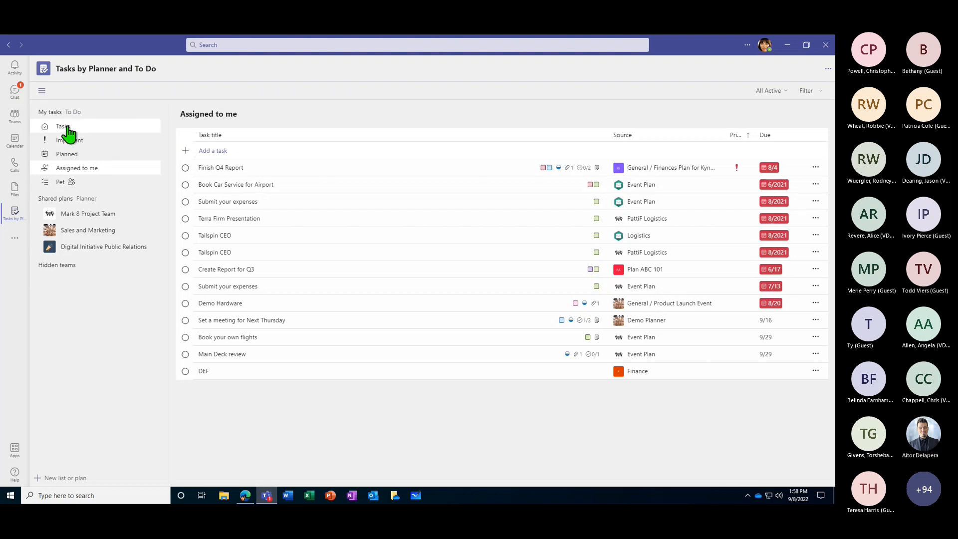
- Set the progress of the assigned task Book Car Service for Airport to In progress and close its details
click(78, 170)
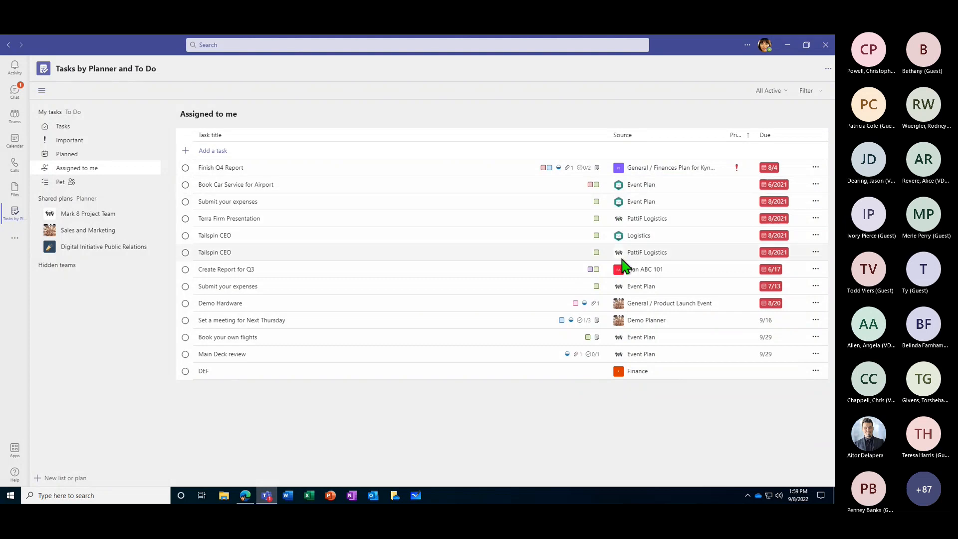
click(243, 185)
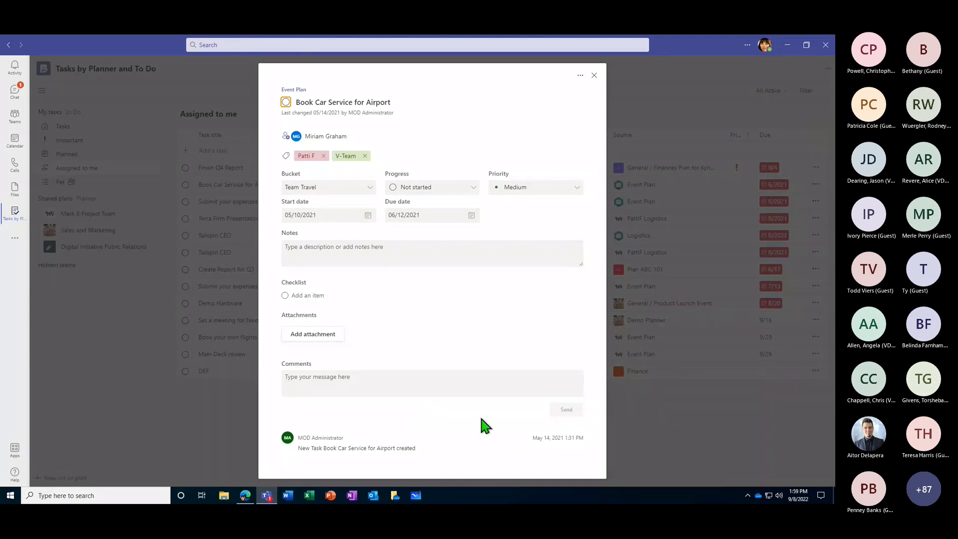
click(474, 189)
click(442, 220)
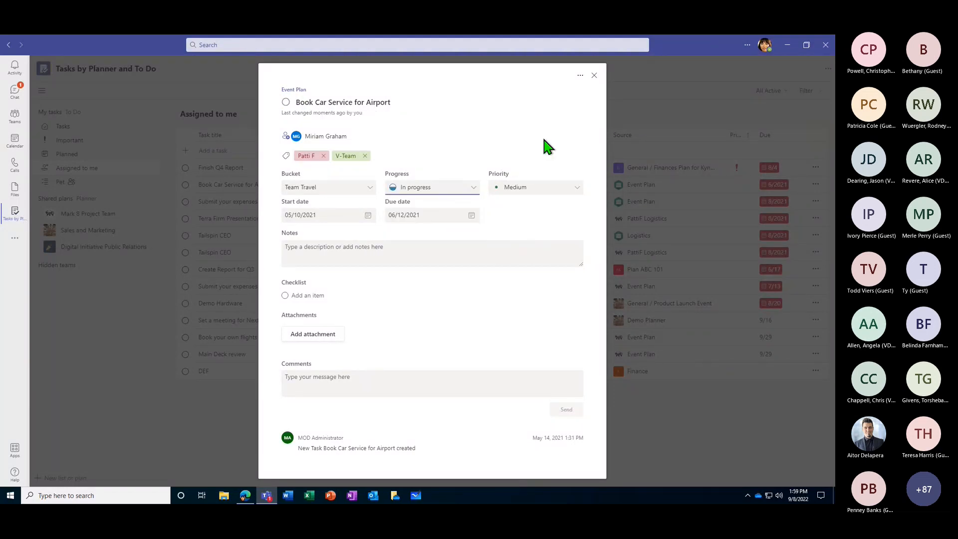
click(615, 118)
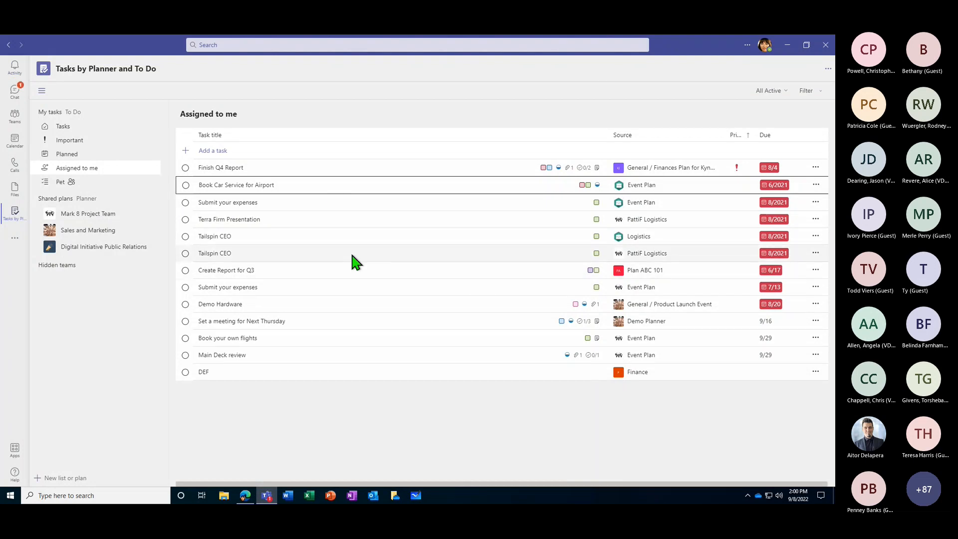
- Examine the details of the Tailspin CEO task from the Logistics plan and close them
click(218, 238)
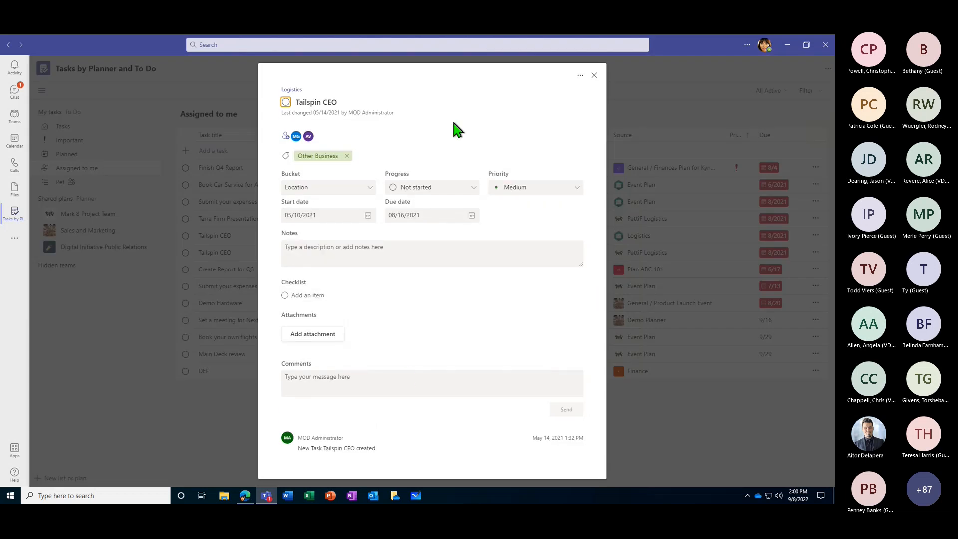
click(214, 438)
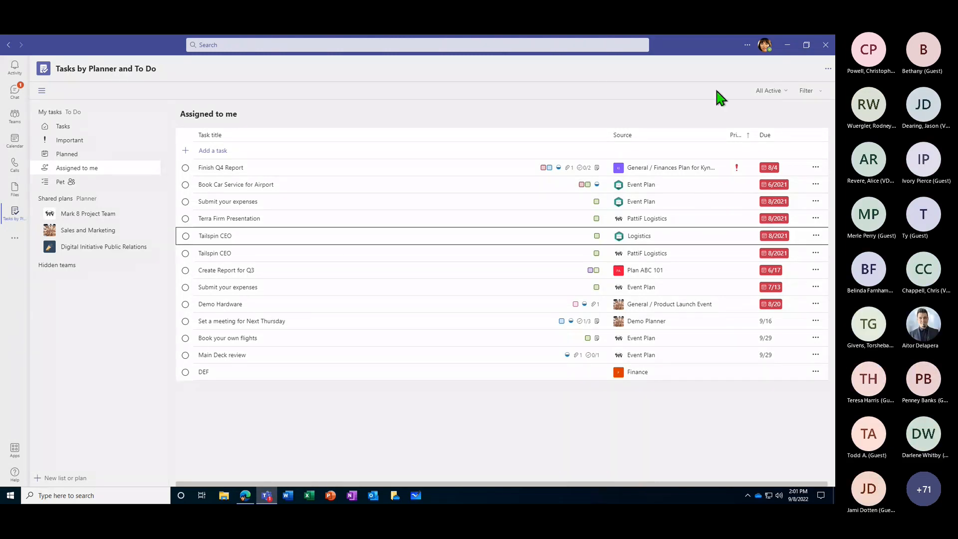
- Switch to Planner in the browser, look over its featured help topics, and close the help
click(245, 496)
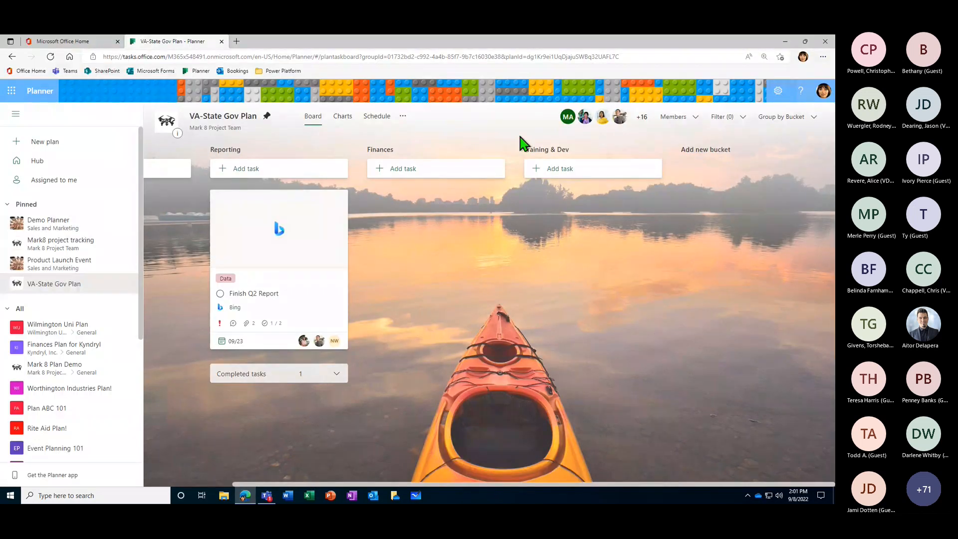
click(801, 92)
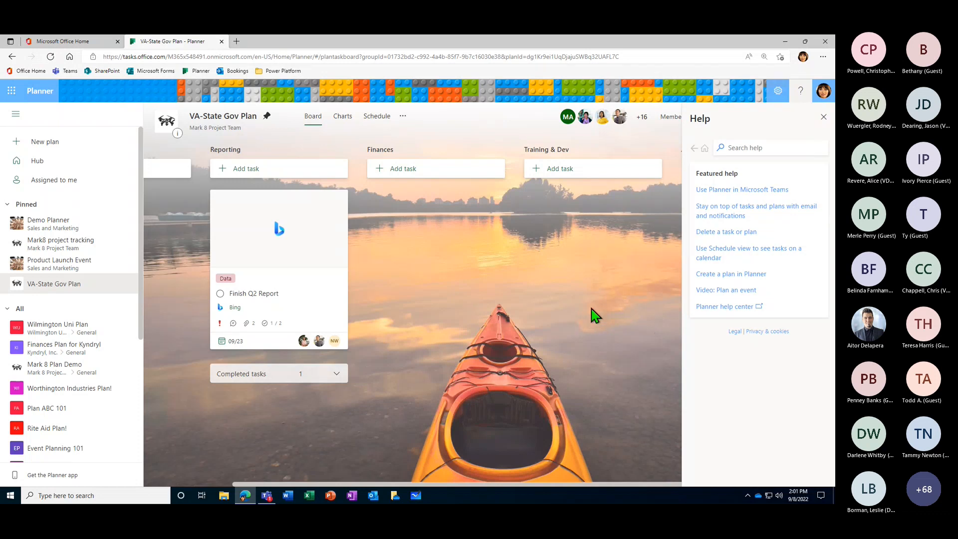
click(791, 100)
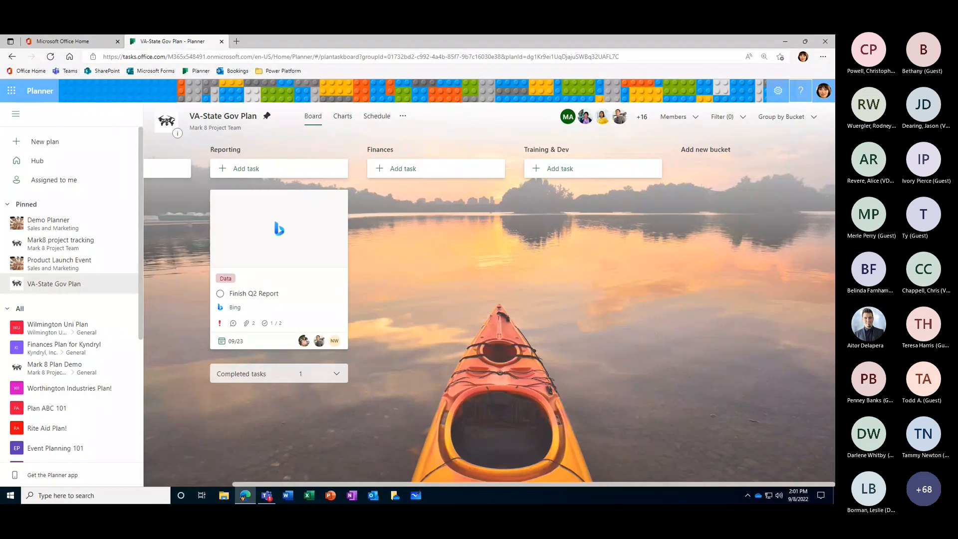